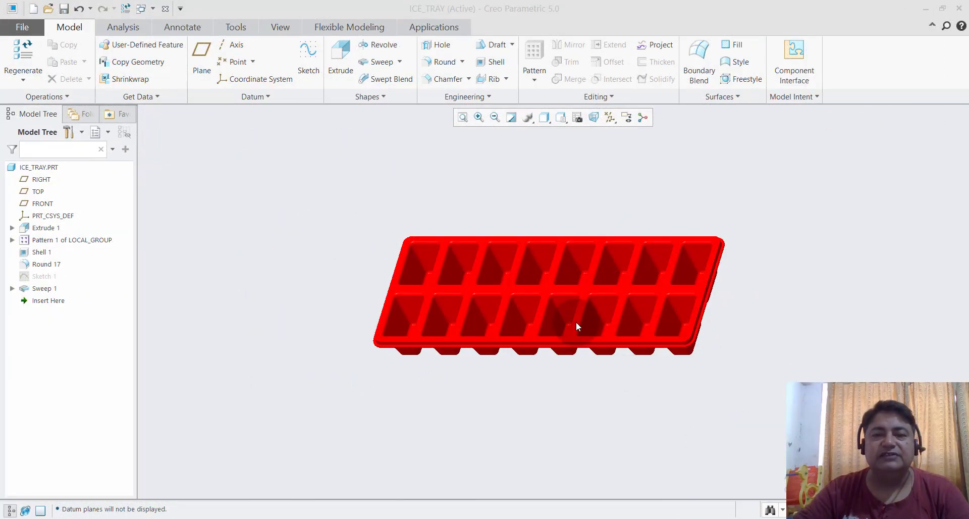
# Step: Review the ice tray from several angles, then close the model
pyautogui.scroll(-1, 573, 323)
pyautogui.scroll(-2, 571, 329)
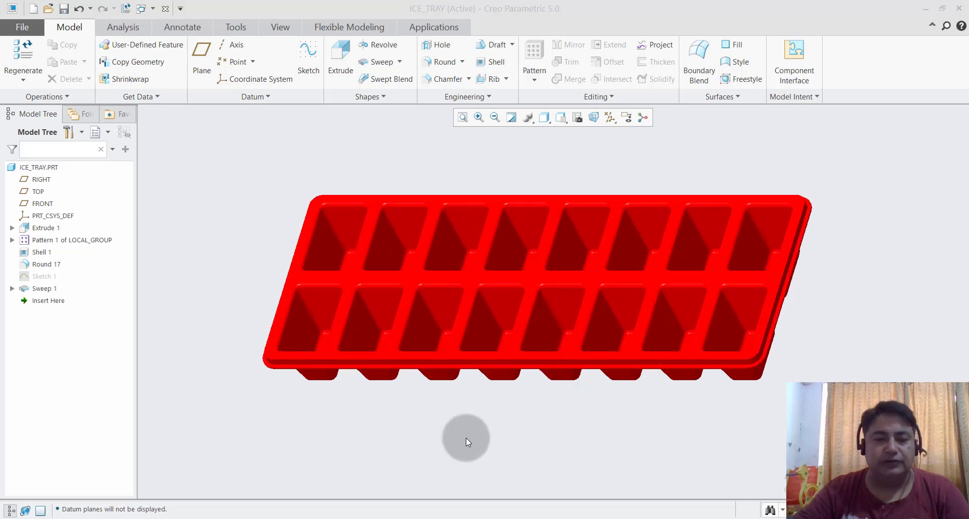
pyautogui.moveTo(468, 427); pyautogui.dragTo(767, 297, button='middle')
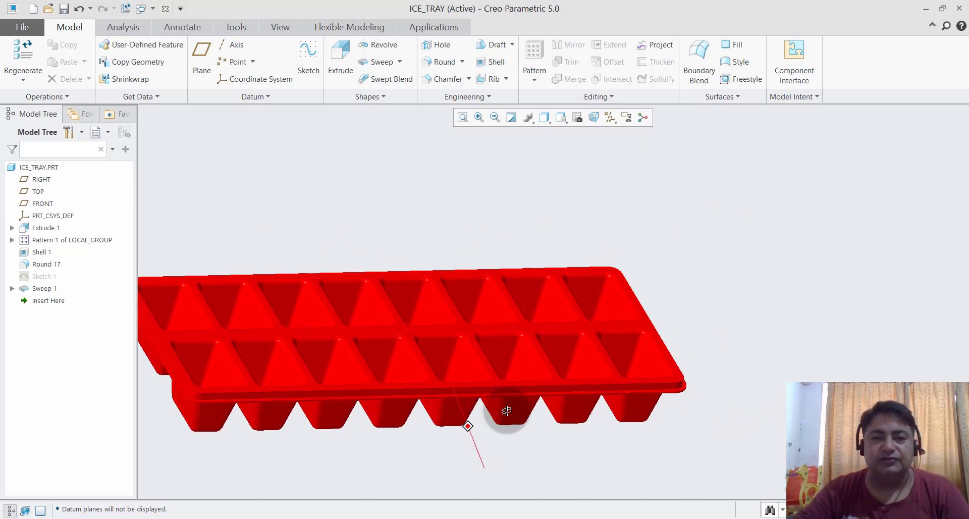
pyautogui.scroll(3, 757, 300)
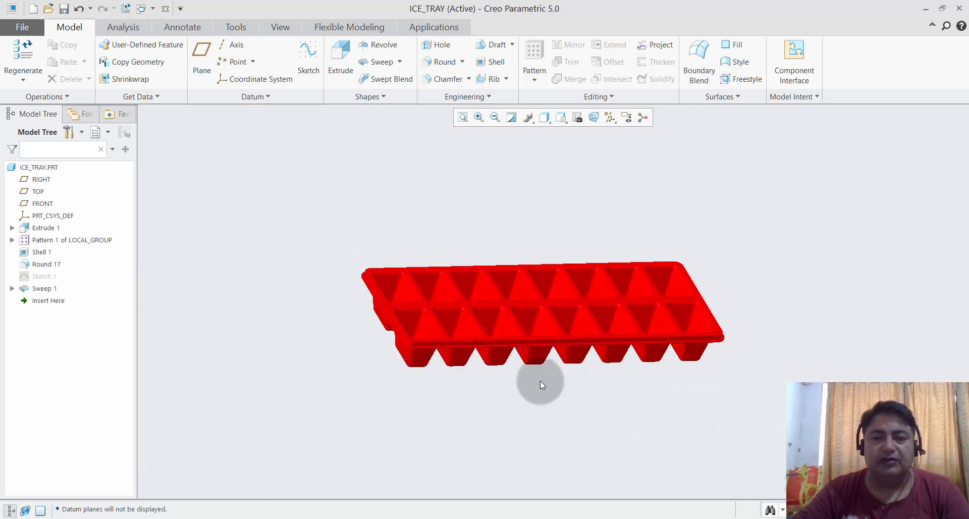
pyautogui.moveTo(541, 382)
pyautogui.mouseDown(button='middle')
pyautogui.moveTo(572, 353)
pyautogui.moveTo(559, 383)
pyautogui.mouseUp(button='middle')
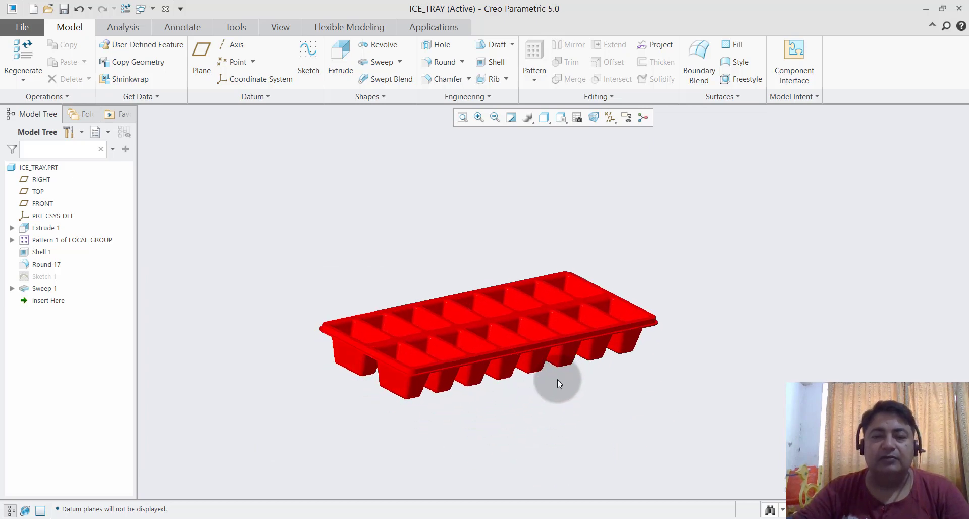
pyautogui.scroll(-1, 448, 389)
pyautogui.scroll(-2, 447, 389)
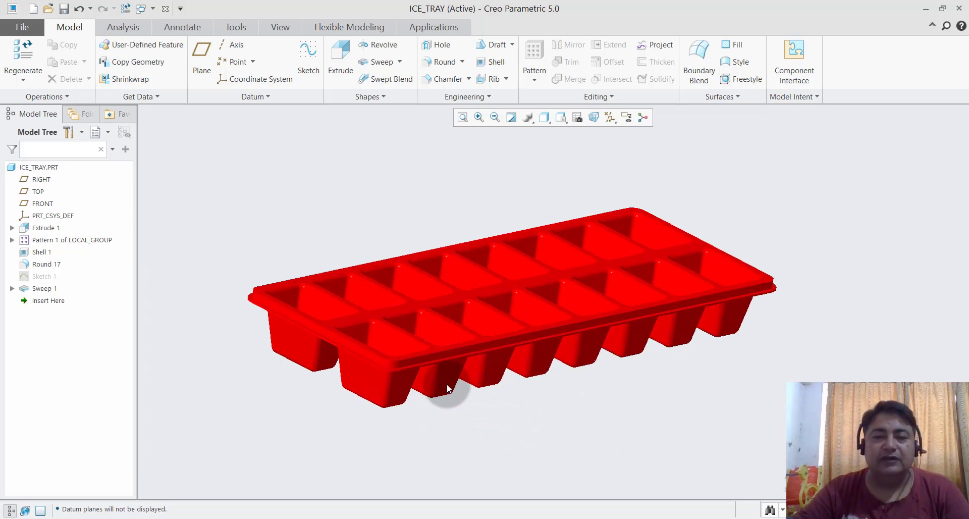
pyautogui.moveTo(586, 401); pyautogui.dragTo(584, 404, button='middle')
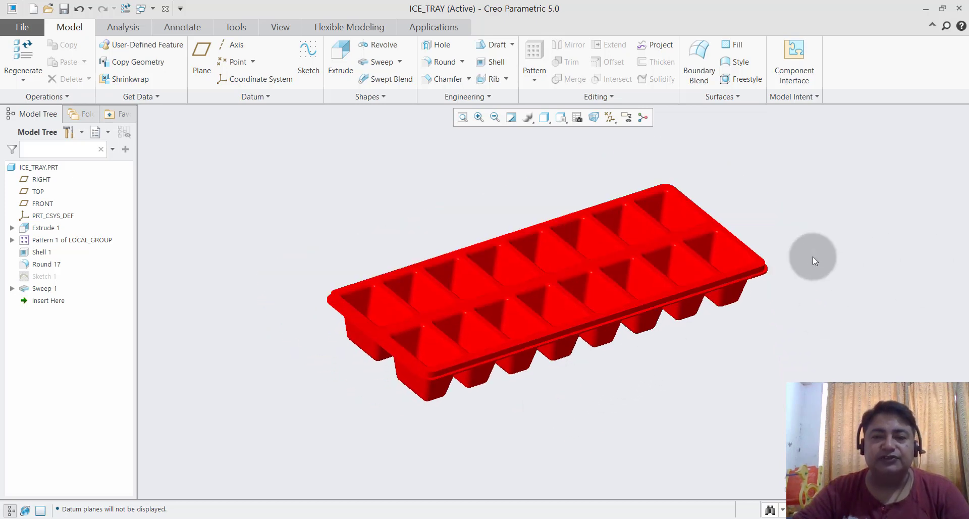
pyautogui.keyDown('shift'); pyautogui.moveTo(813, 259); pyautogui.dragTo(769, 248, button='middle'); pyautogui.keyUp('shift')
pyautogui.scroll(1, 768, 249)
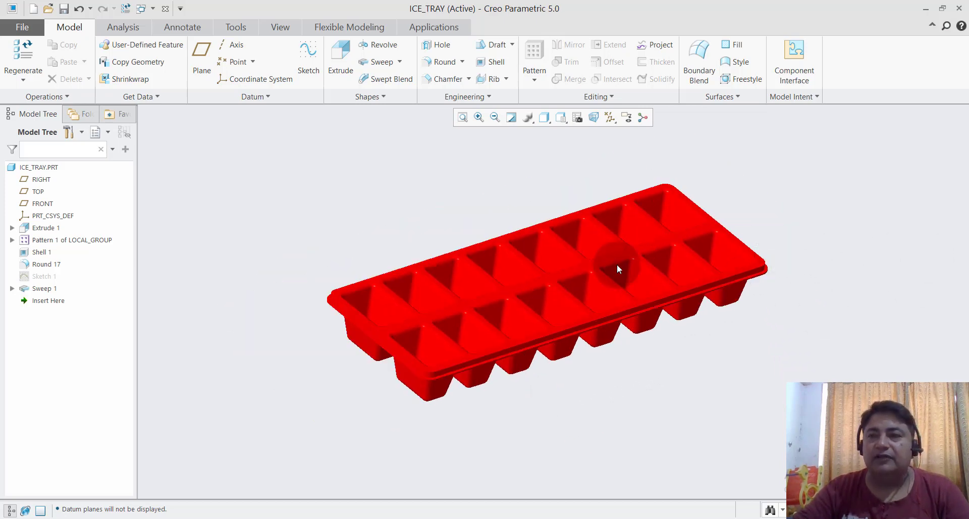
pyautogui.click(22, 27)
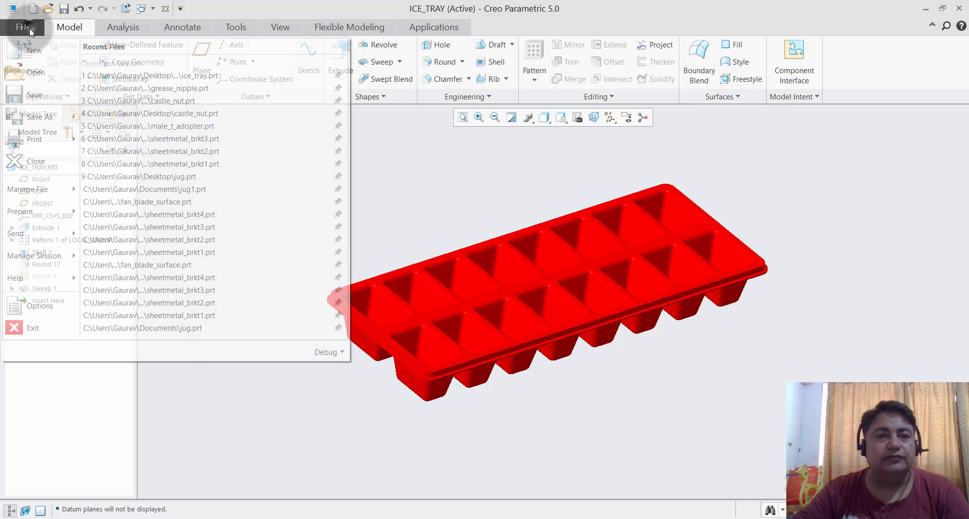
pyautogui.click(23, 161)
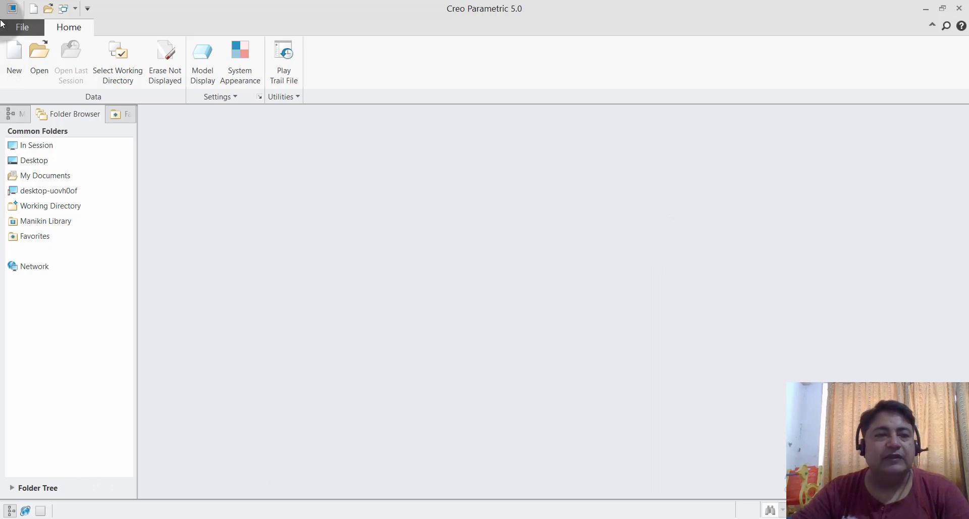
# Step: Create new solid part PRT0003 from the mmns_part_solid template instead of the default
pyautogui.click(18, 68)
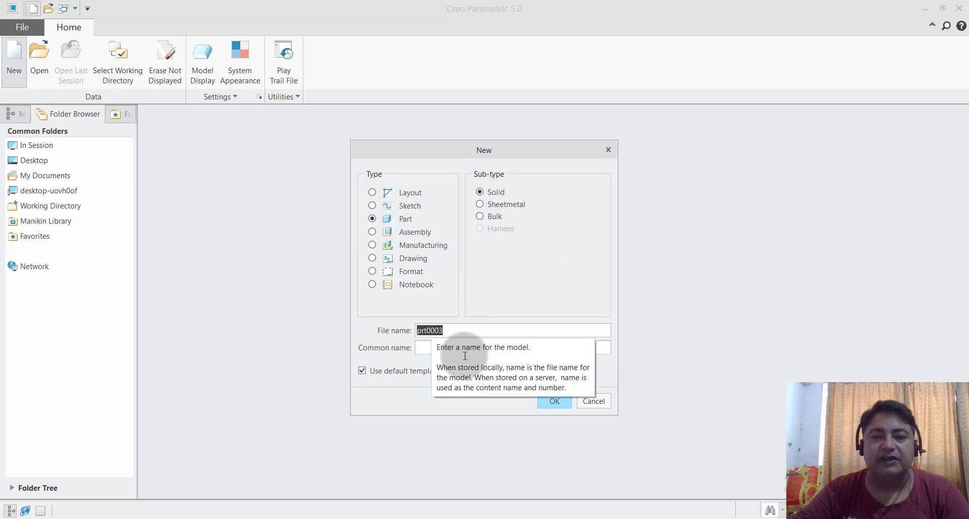
pyautogui.click(362, 371)
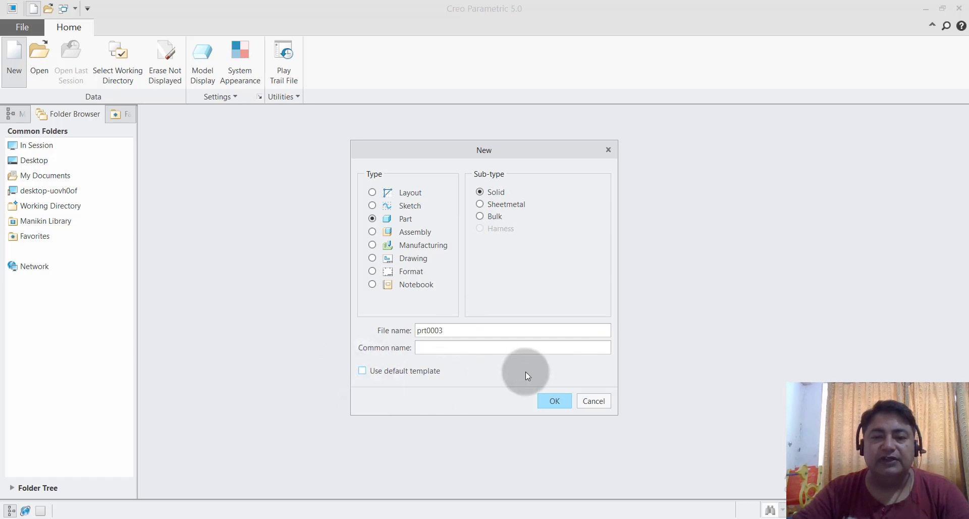
pyautogui.click(553, 399)
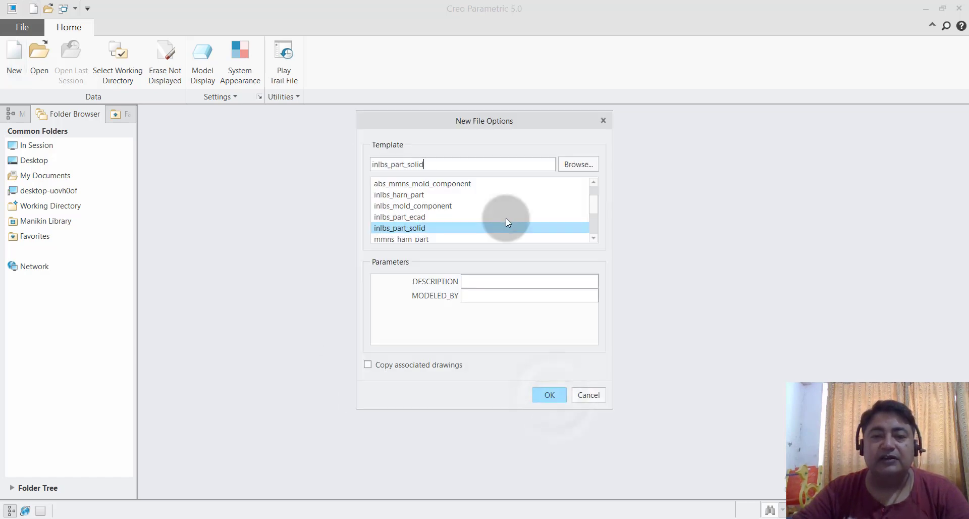
pyautogui.click(593, 238)
pyautogui.click(594, 238)
pyautogui.click(594, 238)
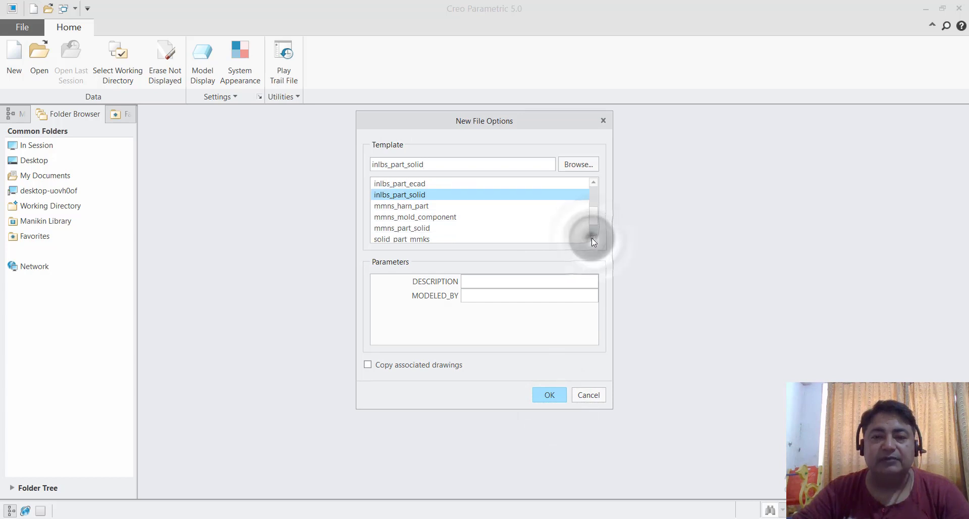
pyautogui.click(410, 228)
pyautogui.click(546, 401)
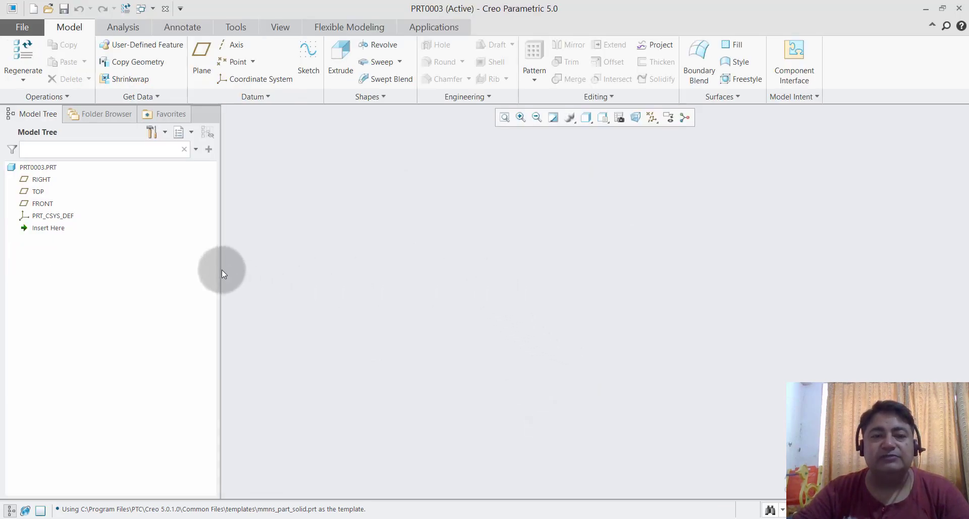
# Step: Narrow the model tree, show all datum types and the spin centre, then start an extrusion
pyautogui.moveTo(220, 269); pyautogui.dragTo(124, 263)
pyautogui.click(419, 229)
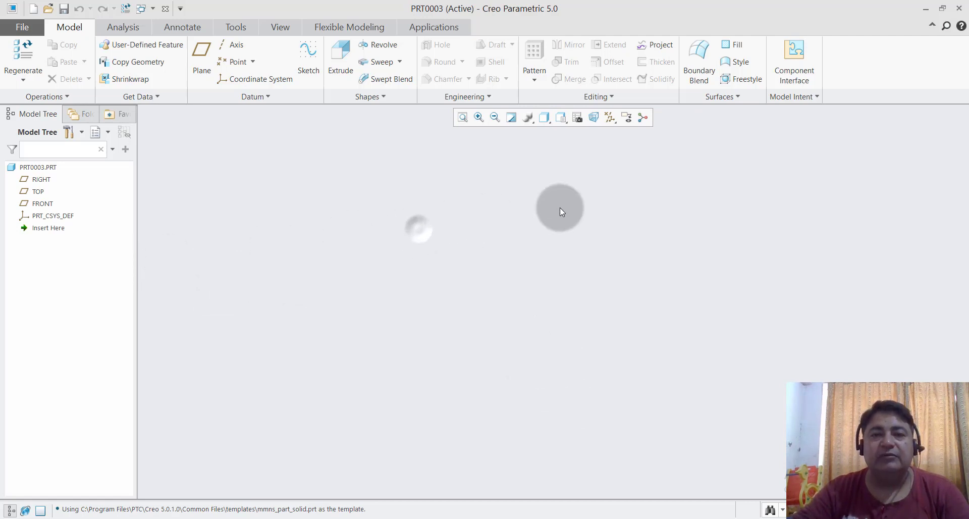
pyautogui.click(610, 120)
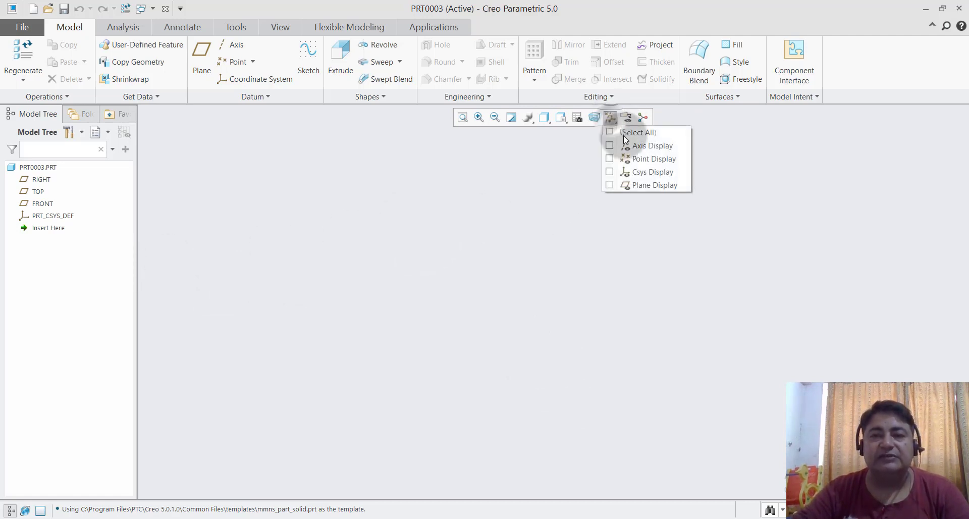
pyautogui.click(626, 131)
pyautogui.click(743, 189)
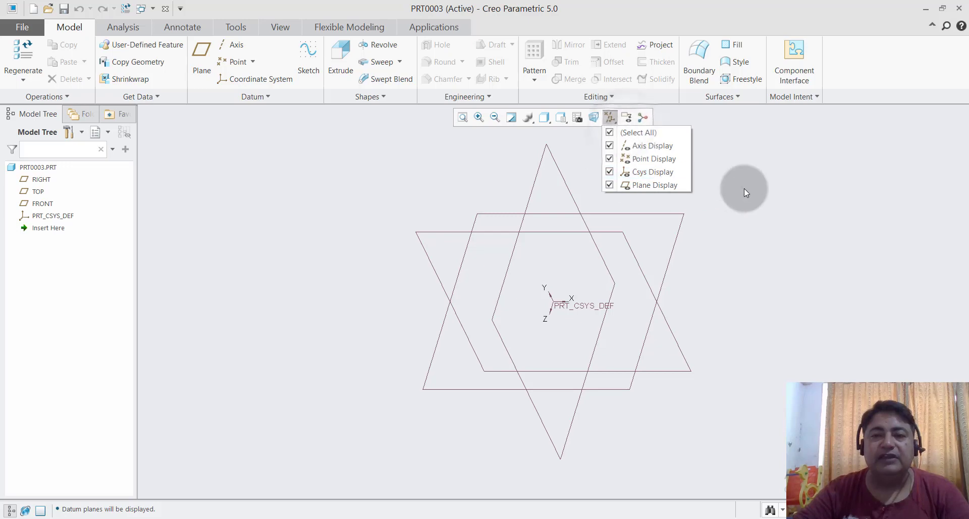
pyautogui.click(644, 123)
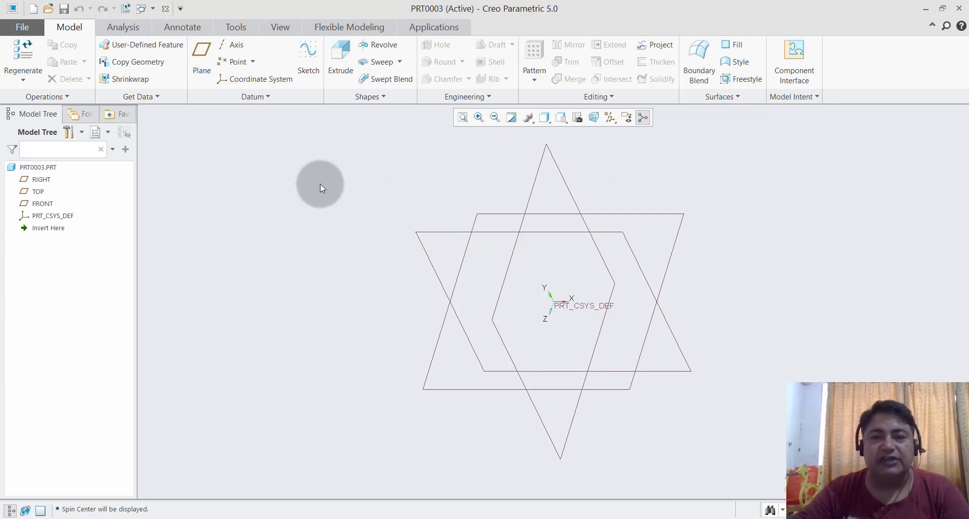
pyautogui.click(334, 71)
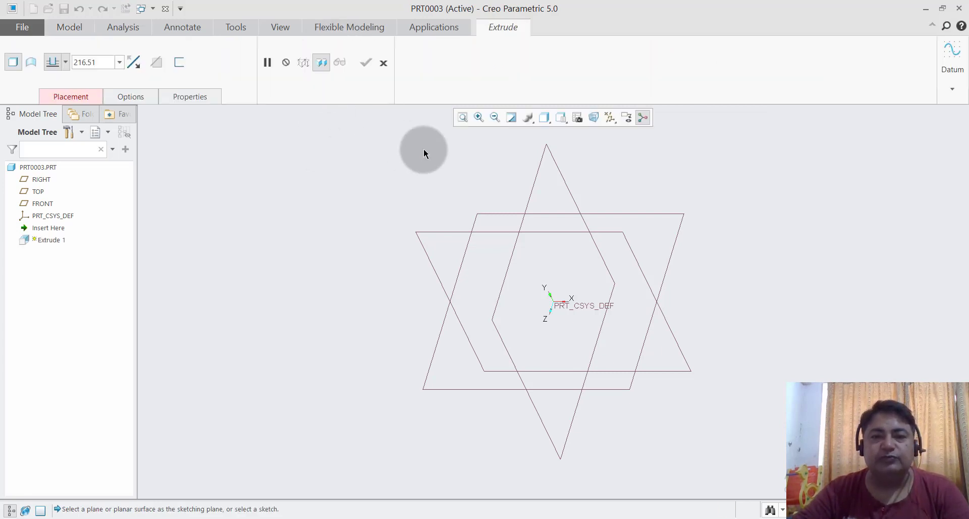
# Step: Sketch a centre rectangle at the origin on the TOP plane, viewed straight on
pyautogui.click(485, 214)
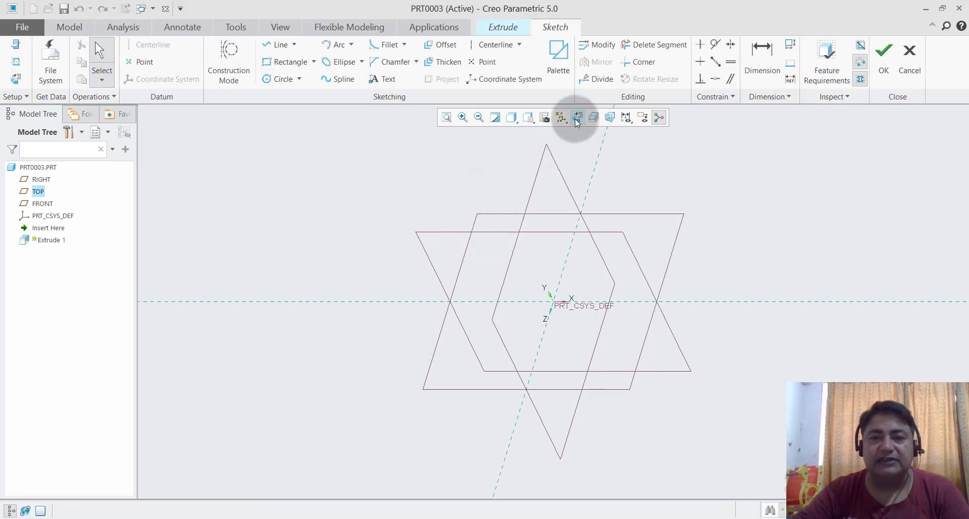
pyautogui.click(577, 120)
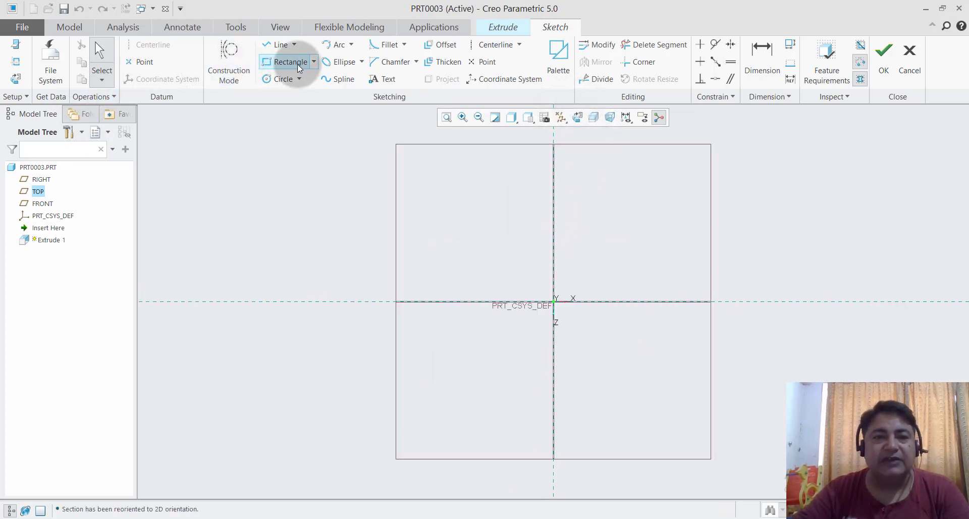
pyautogui.click(313, 62)
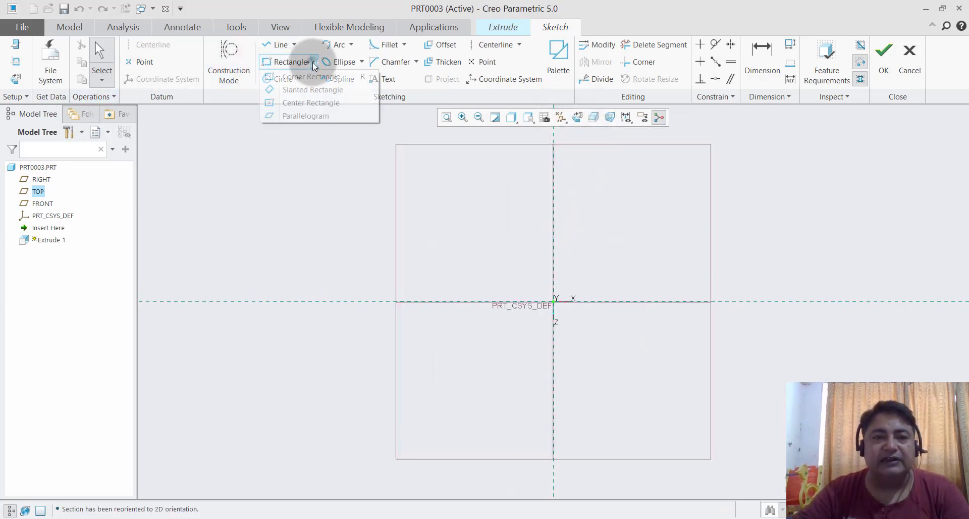
pyautogui.click(322, 102)
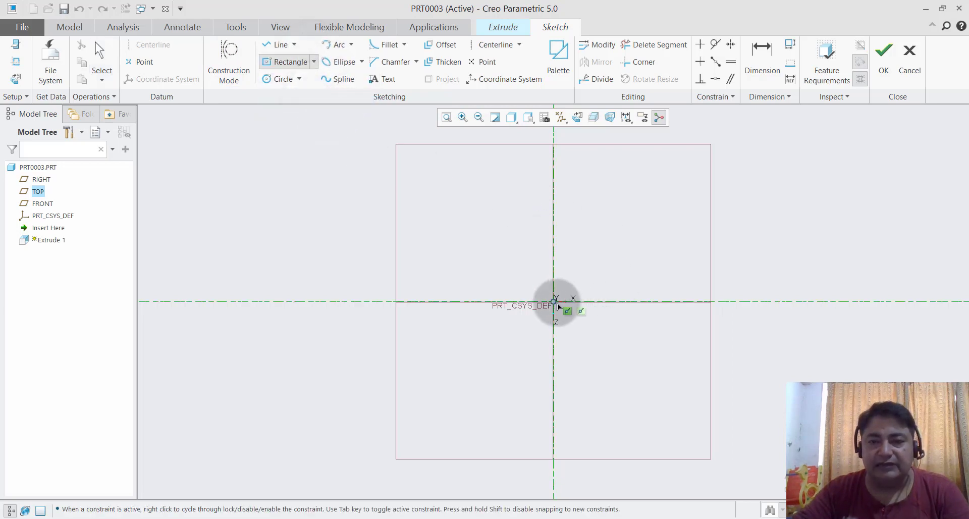
pyautogui.click(553, 302)
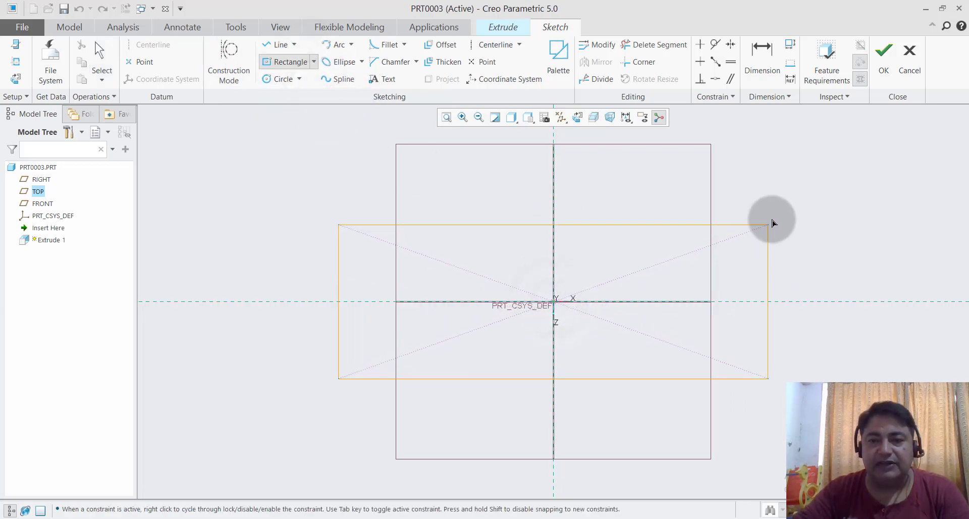
pyautogui.click(773, 203)
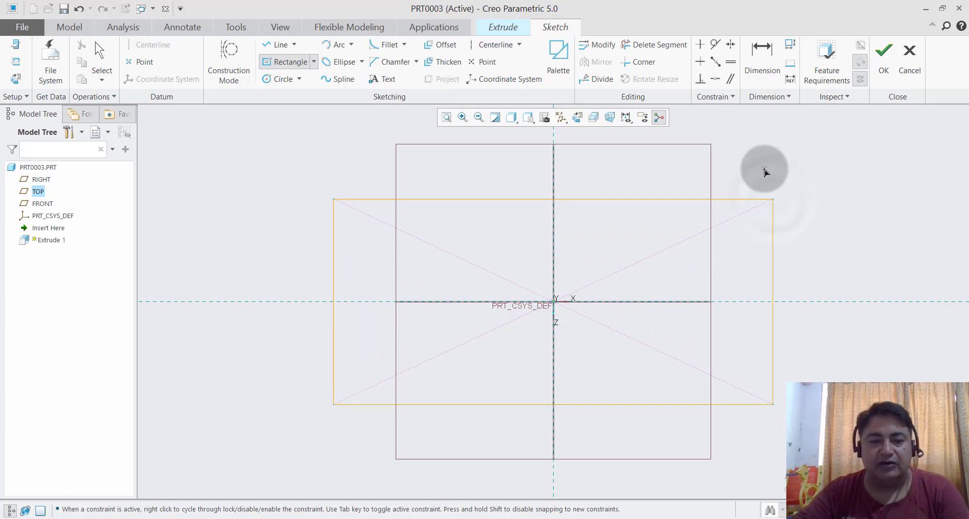
pyautogui.middleClick(764, 172)
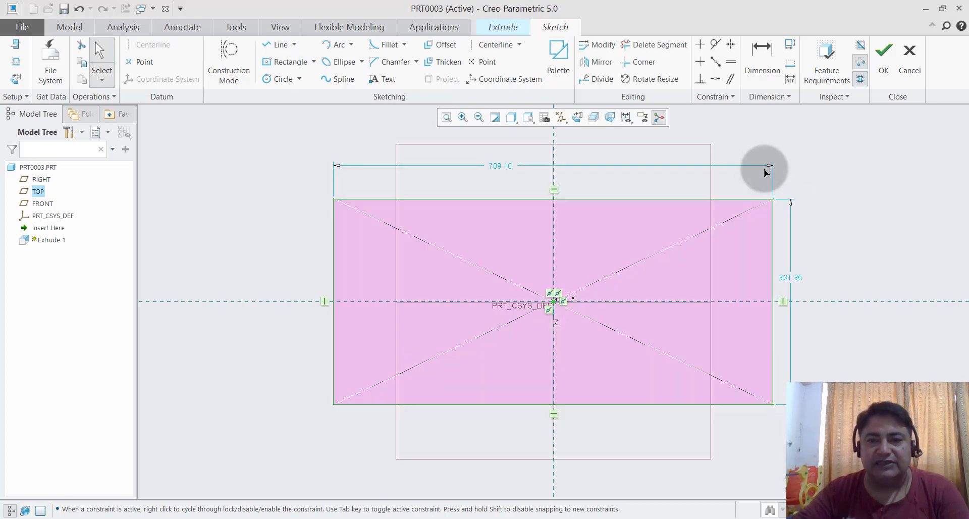
# Step: Dimension the rectangle 258 wide by 100 tall and accept the sketch
pyautogui.doubleClick(504, 167)
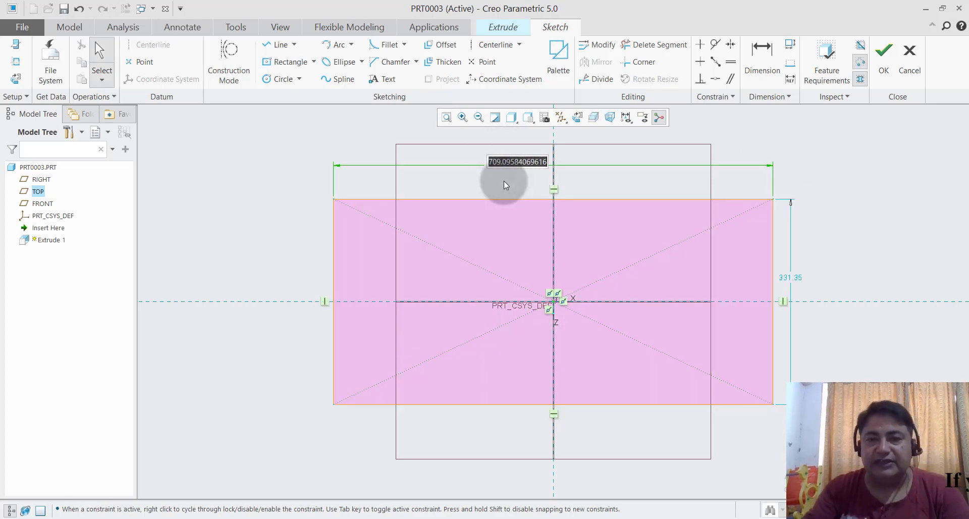
pyautogui.write('259')
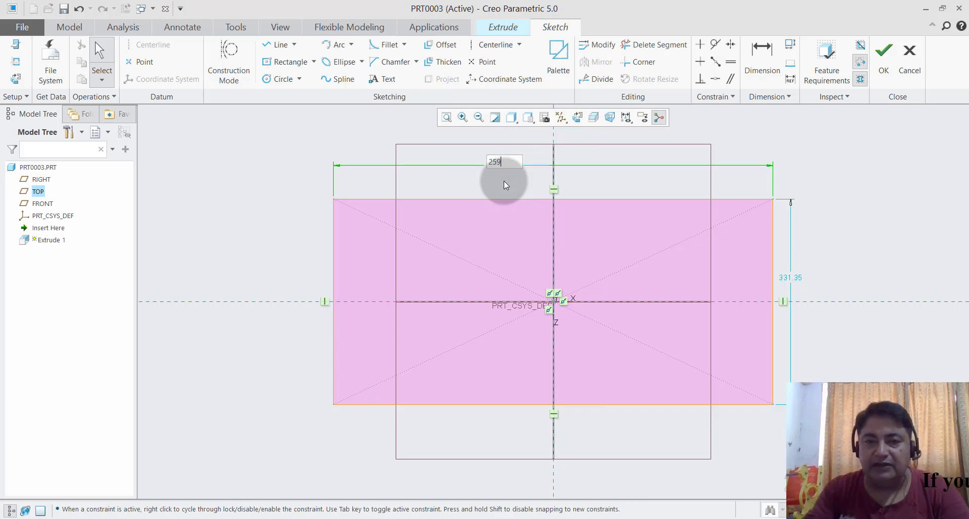
pyautogui.press('Return')
pyautogui.doubleClick(661, 278)
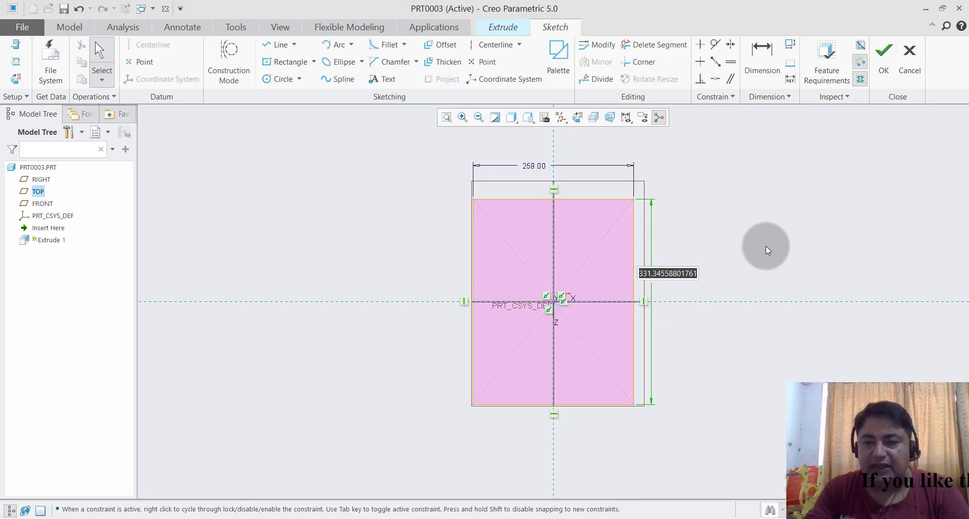
pyautogui.write('100')
pyautogui.press('Return')
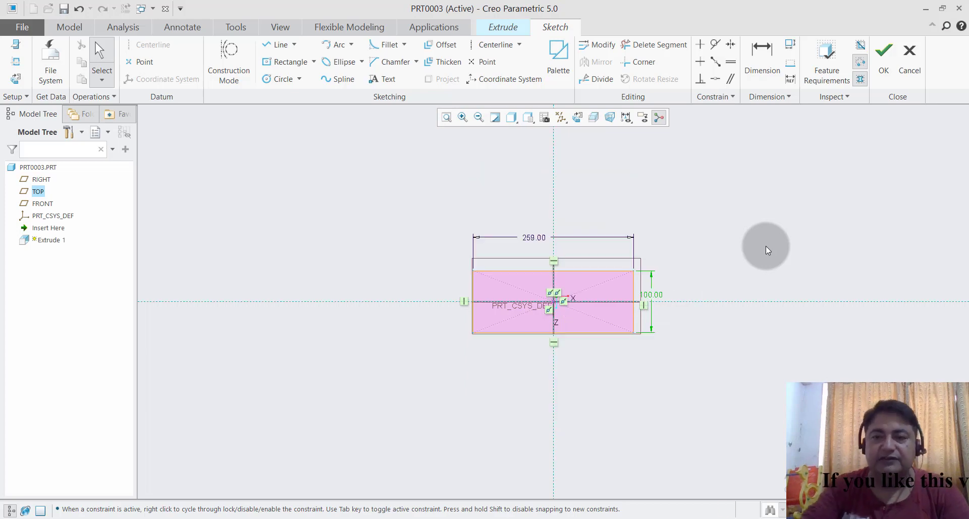
pyautogui.scroll(1, 574, 307)
pyautogui.scroll(1, 566, 276)
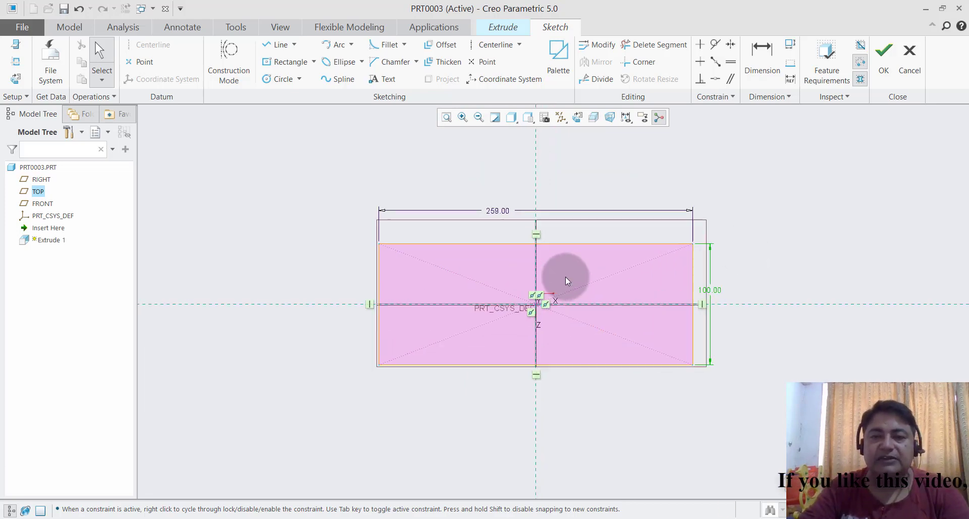
pyautogui.click(888, 68)
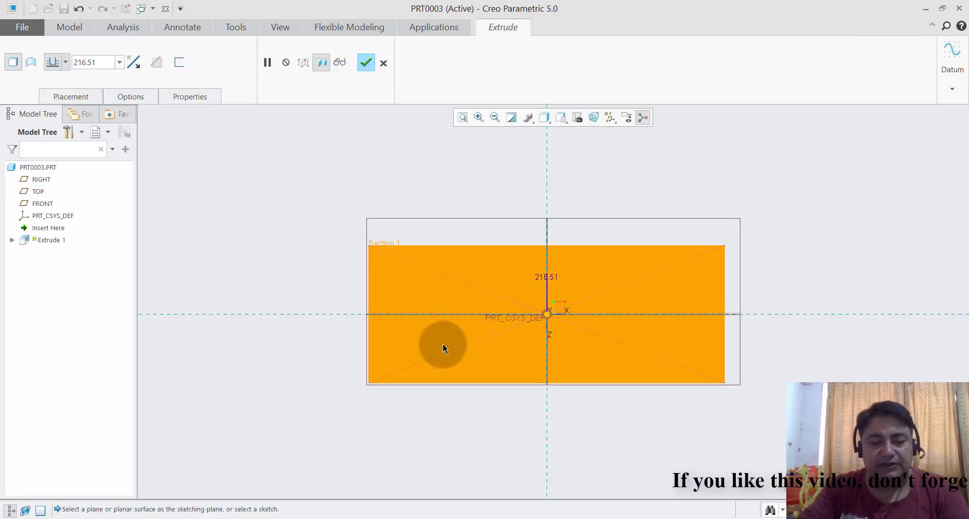
# Step: Flip Extrude 1 downward, set its depth to 50, and finish the base block
pyautogui.hotkey('ctrl', 'd')
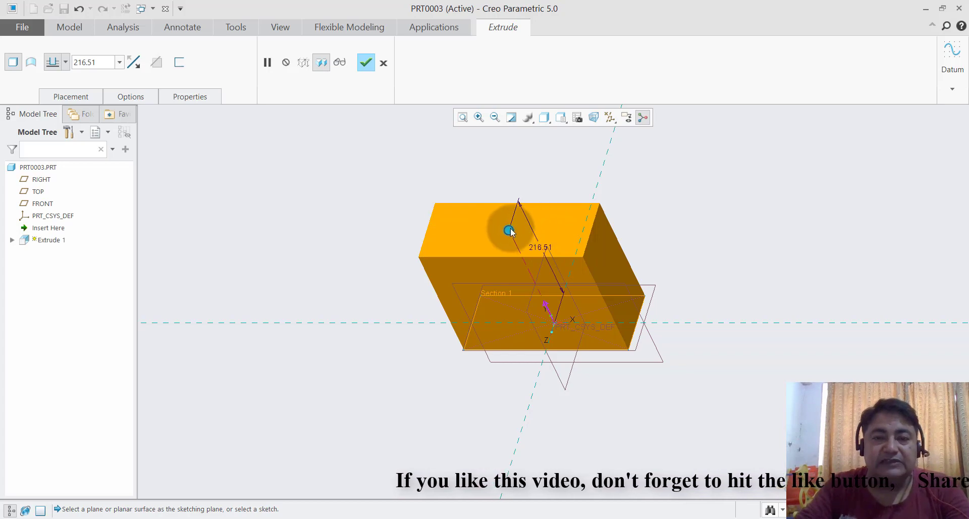
pyautogui.click(133, 62)
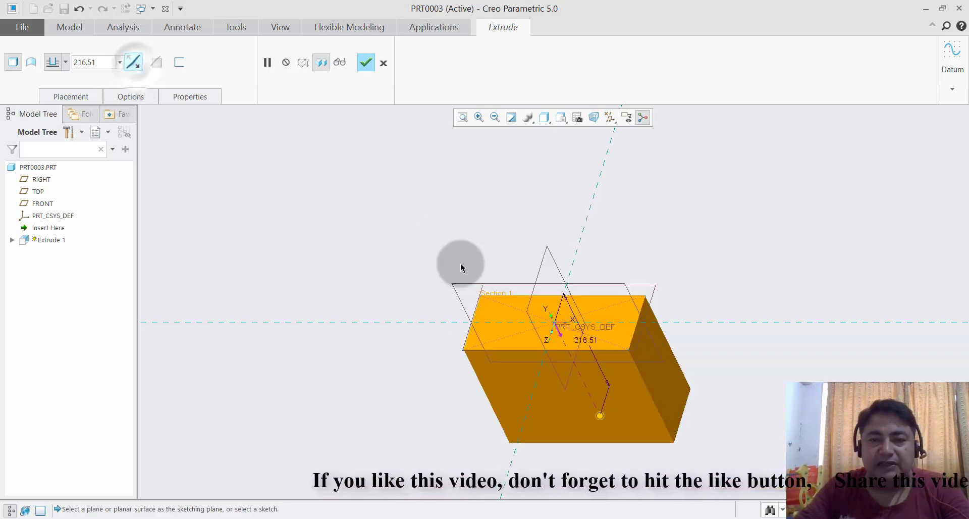
pyautogui.scroll(-2, 647, 401)
pyautogui.scroll(-2, 709, 424)
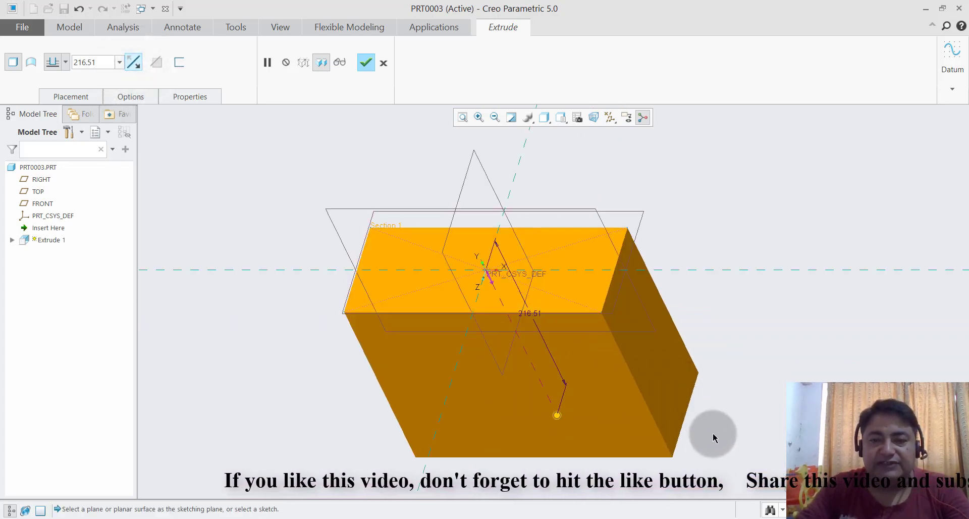
pyautogui.scroll(2, 638, 282)
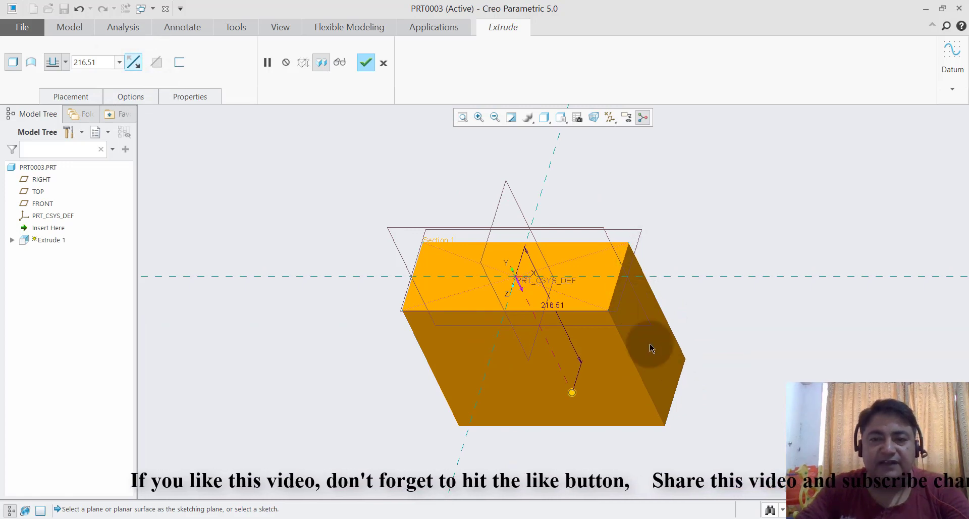
pyautogui.doubleClick(98, 62)
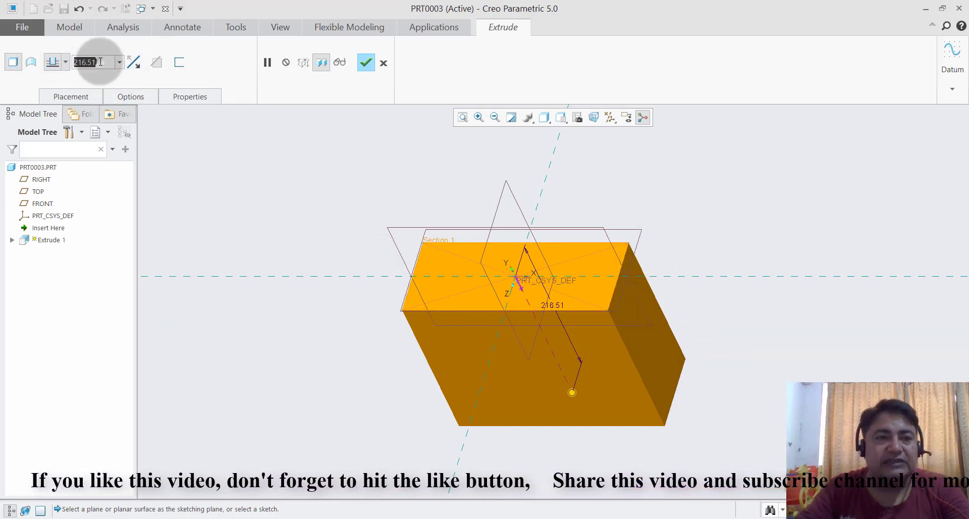
pyautogui.write('50')
pyautogui.press('Return')
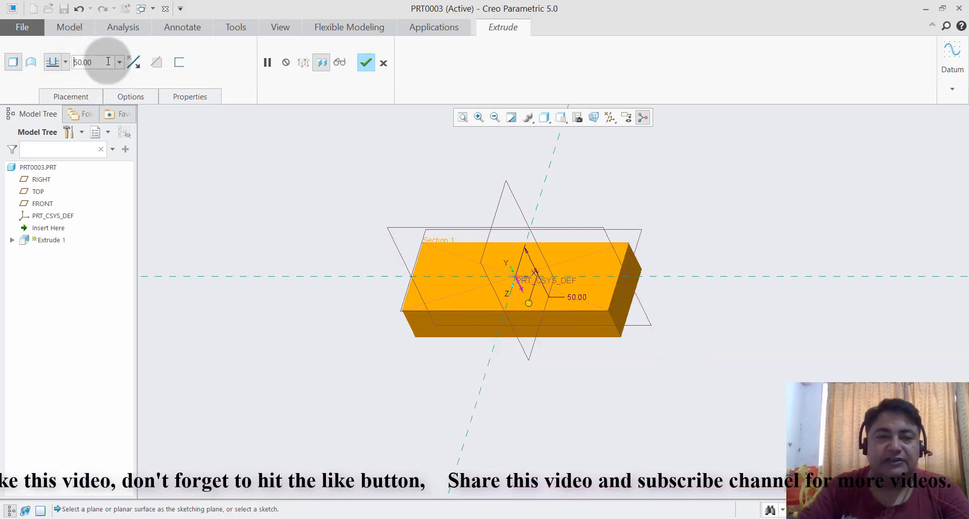
pyautogui.click(366, 65)
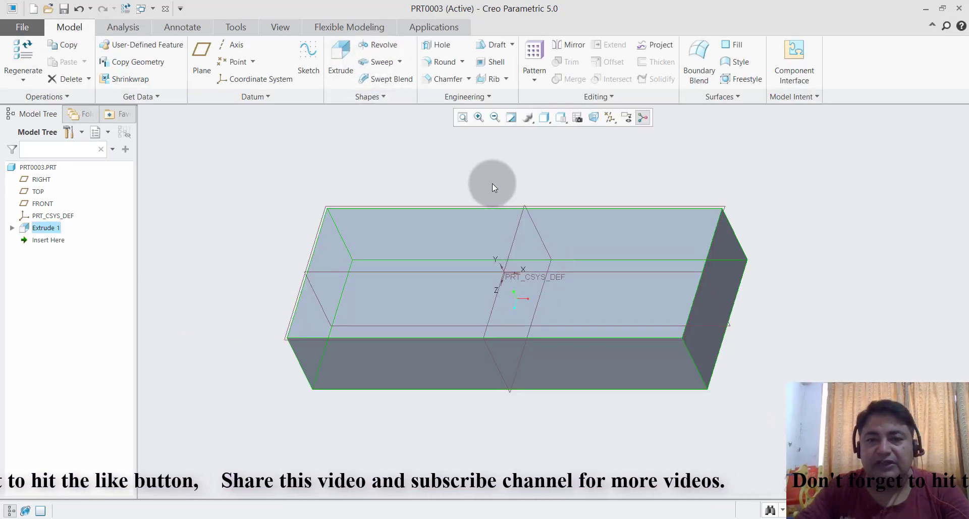
# Step: Start a second extrusion sketched on the block's top face, viewed straight on
pyautogui.click(492, 183)
pyautogui.moveTo(492, 184)
pyautogui.mouseDown(button='middle')
pyautogui.moveTo(486, 172)
pyautogui.moveTo(480, 179)
pyautogui.mouseUp(button='middle')
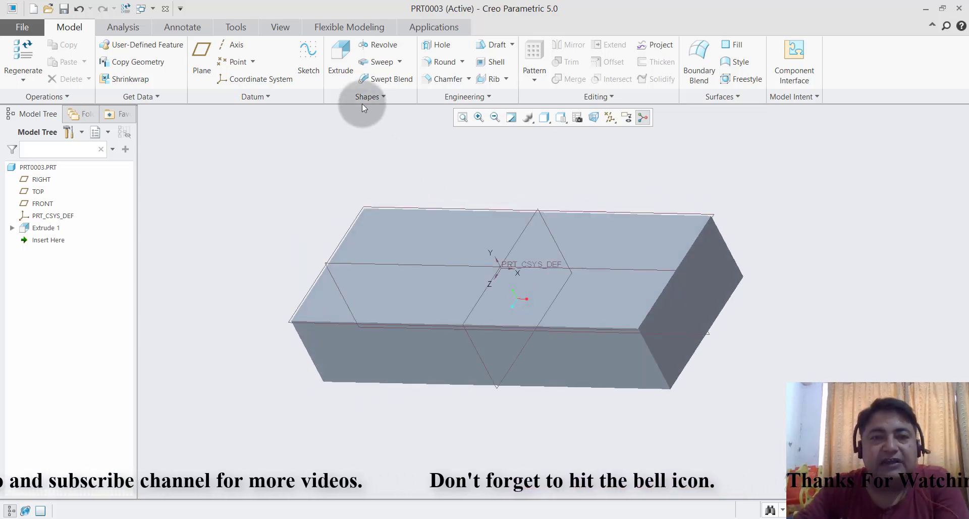
pyautogui.click(348, 68)
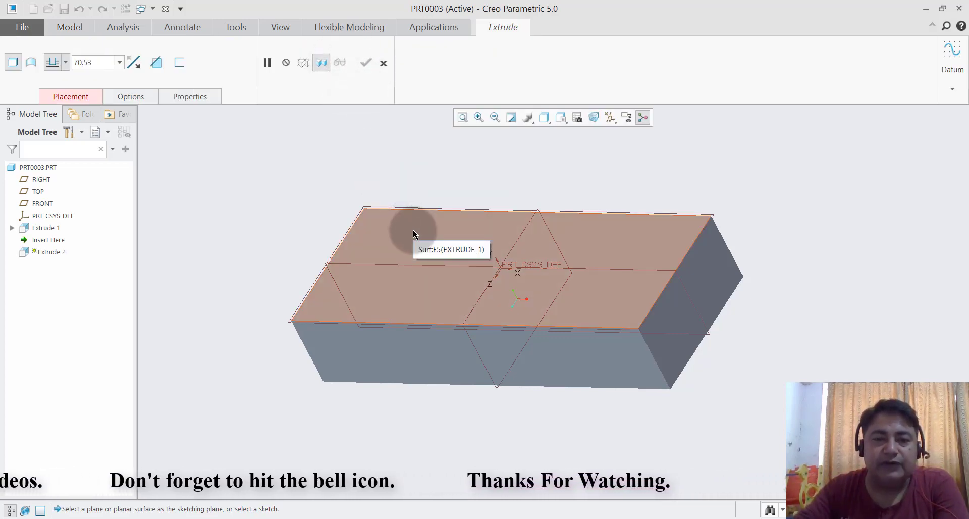
pyautogui.click(413, 234)
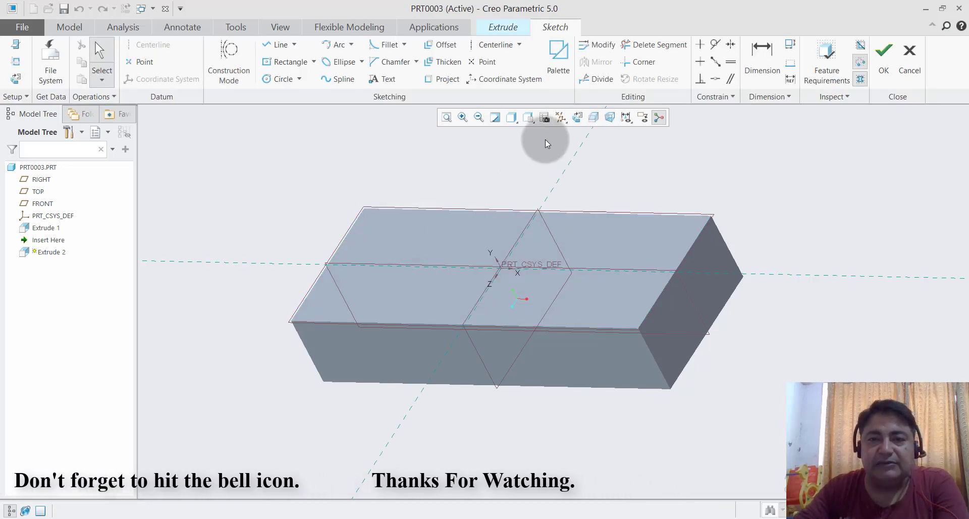
pyautogui.click(578, 118)
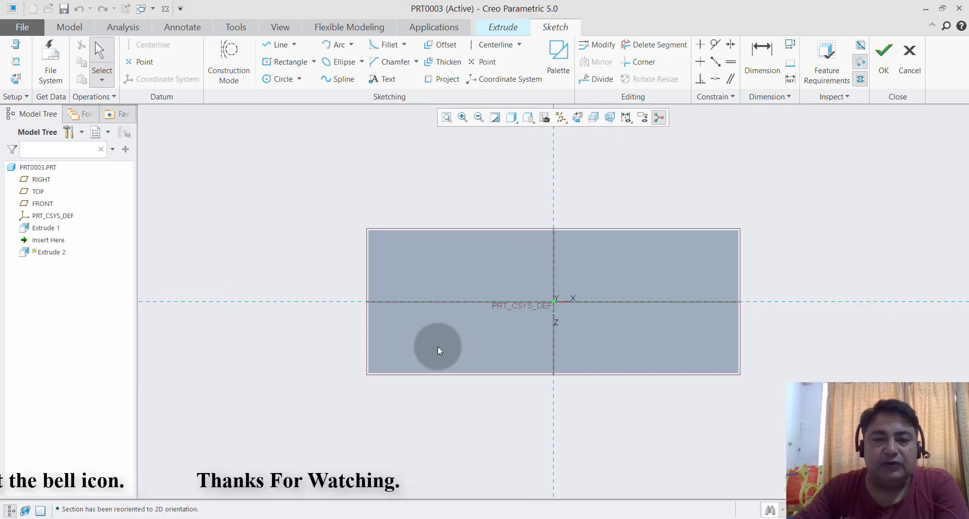
pyautogui.scroll(1, 437, 346)
pyautogui.scroll(1, 408, 347)
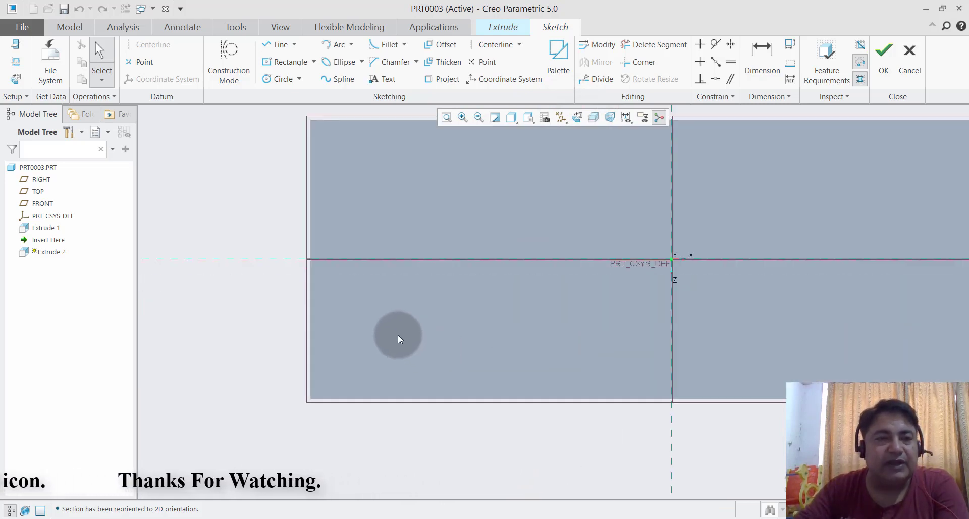
pyautogui.scroll(-1, 372, 331)
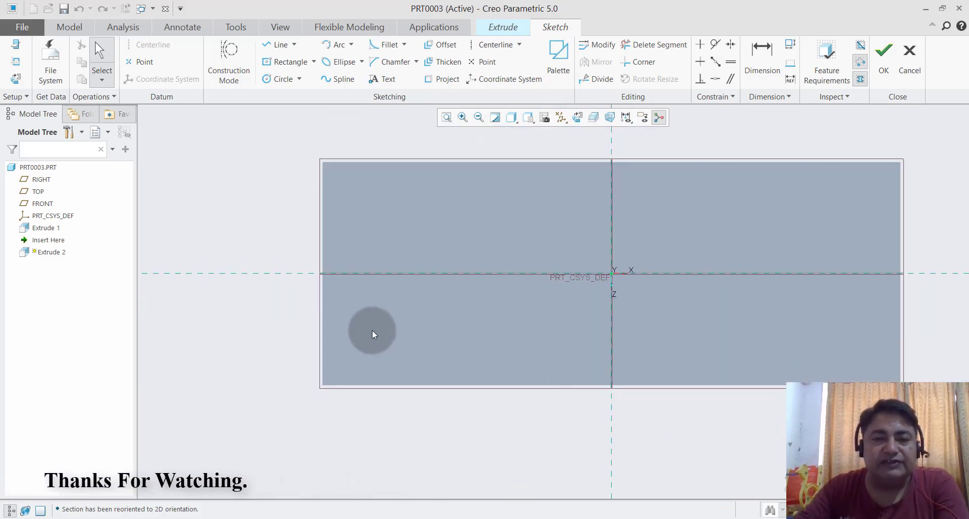
pyautogui.scroll(1, 373, 331)
pyautogui.scroll(-2, 373, 333)
pyautogui.scroll(1, 528, 271)
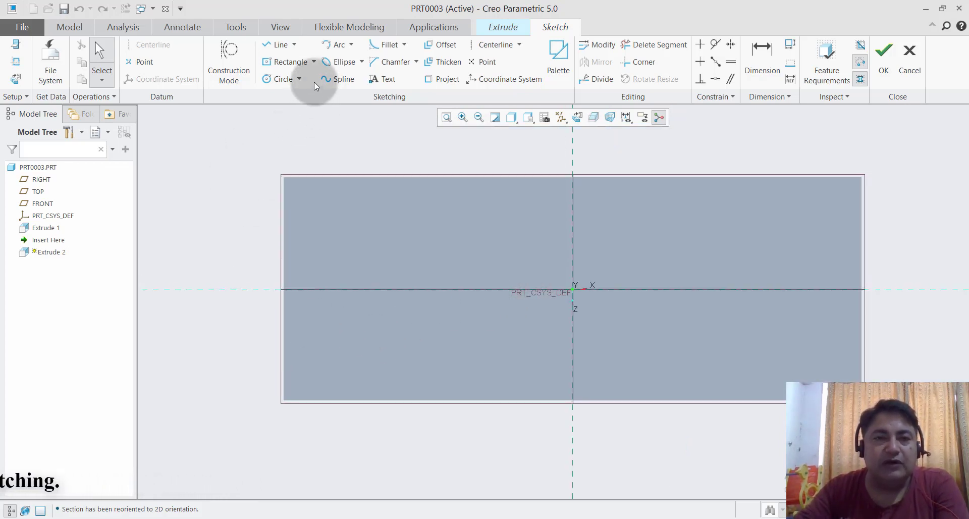
# Step: Draw a centre square near the block's left end and set its width to 25
pyautogui.click(314, 62)
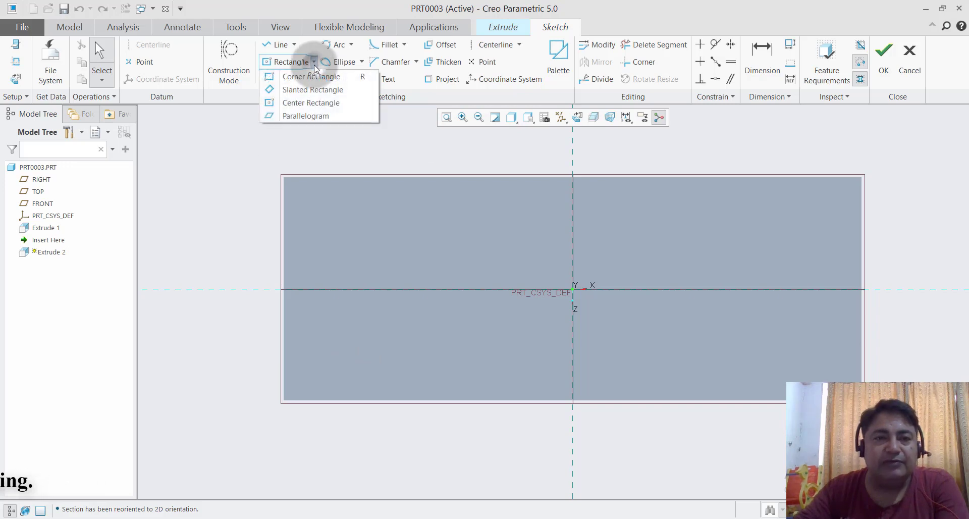
pyautogui.click(304, 104)
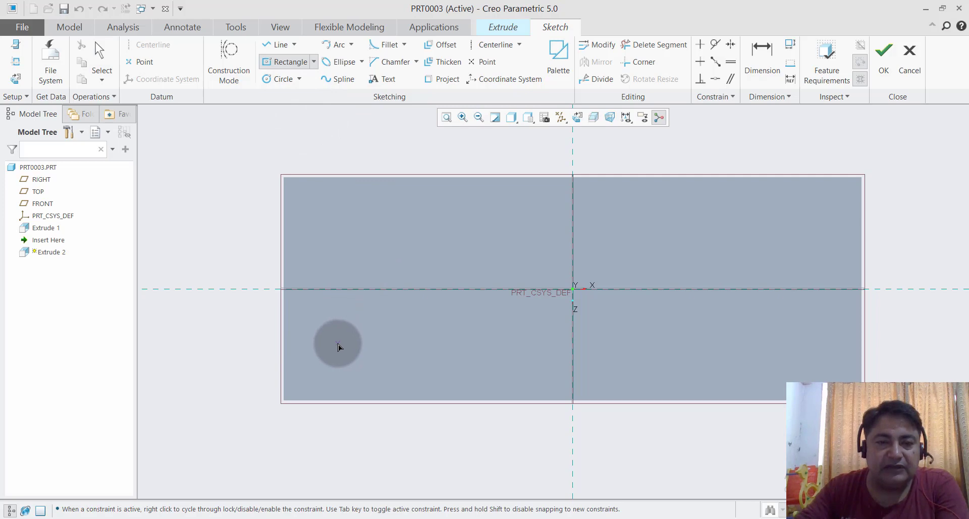
pyautogui.moveTo(338, 345); pyautogui.dragTo(372, 311)
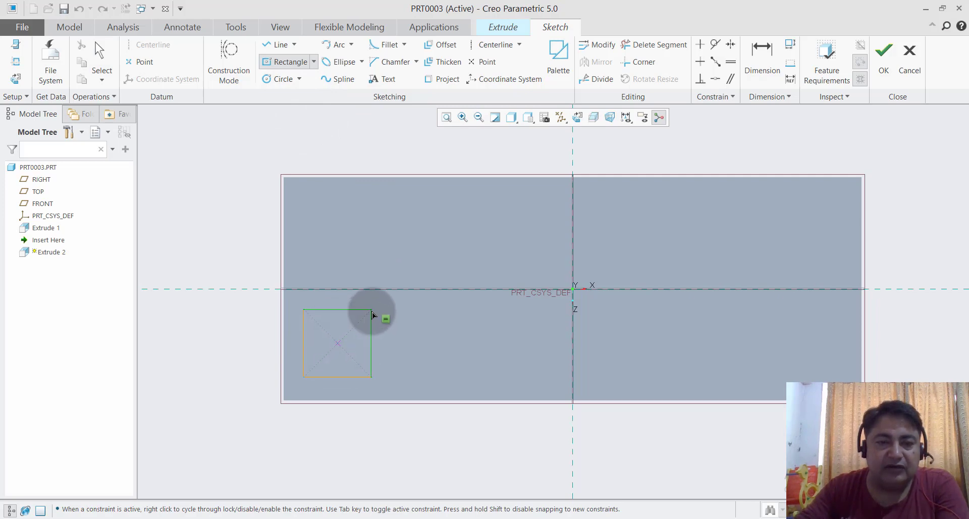
pyautogui.click(372, 315)
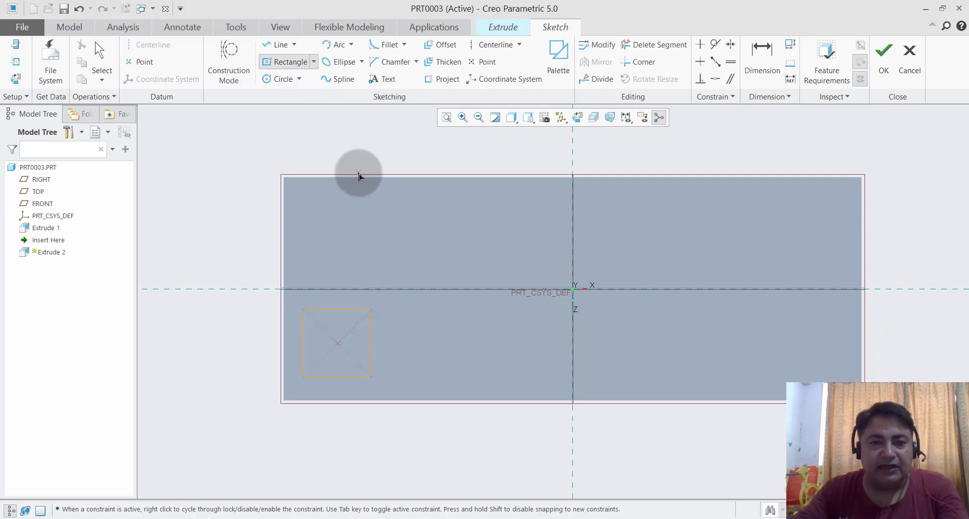
pyautogui.middleClick(359, 176)
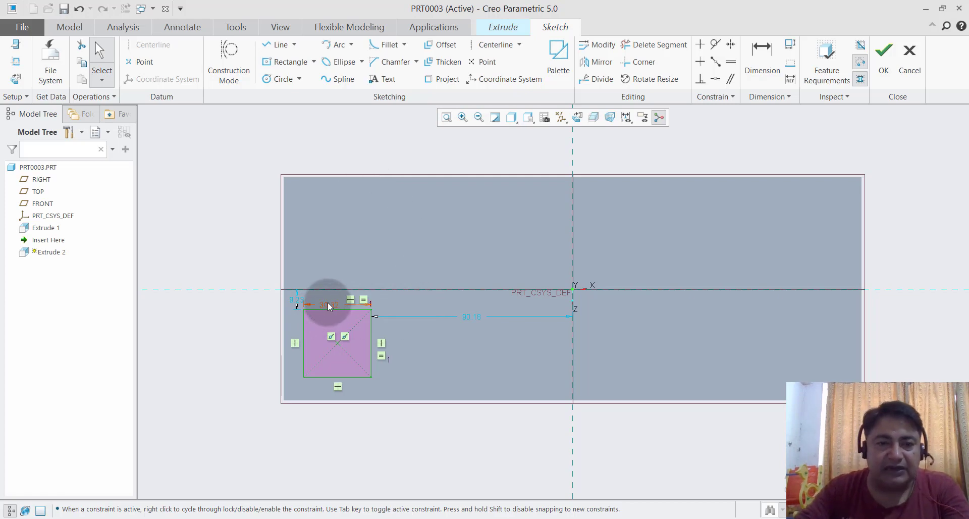
pyautogui.moveTo(328, 306); pyautogui.dragTo(333, 284)
pyautogui.moveTo(333, 280); pyautogui.dragTo(350, 277)
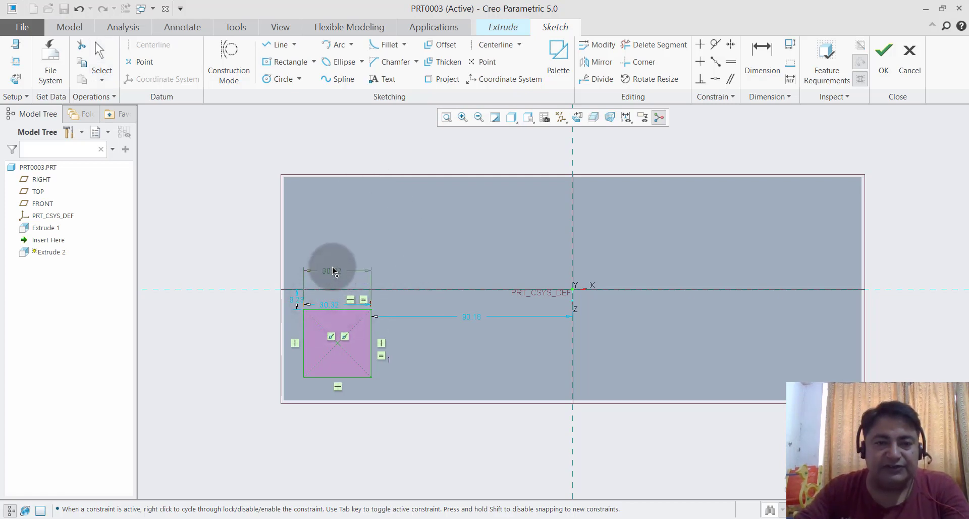
pyautogui.doubleClick(333, 268)
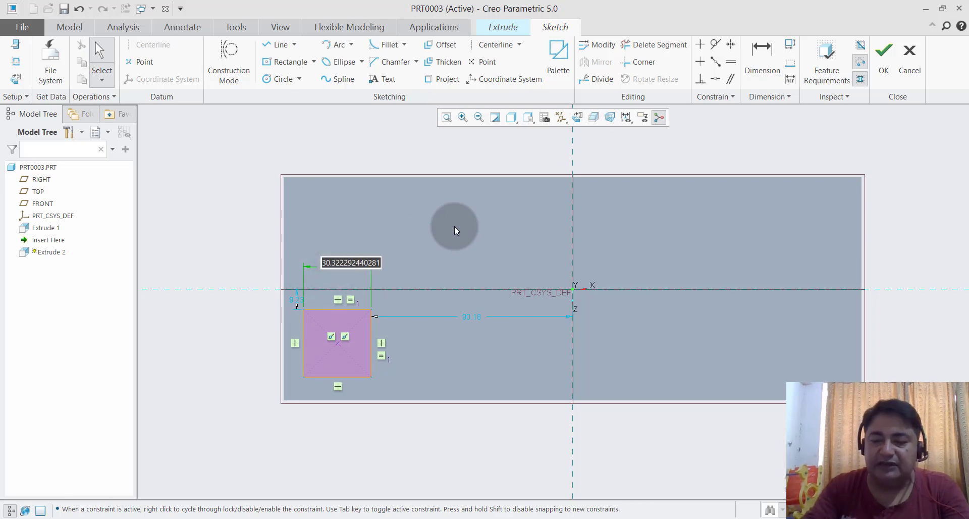
pyautogui.write('25')
pyautogui.press('Return')
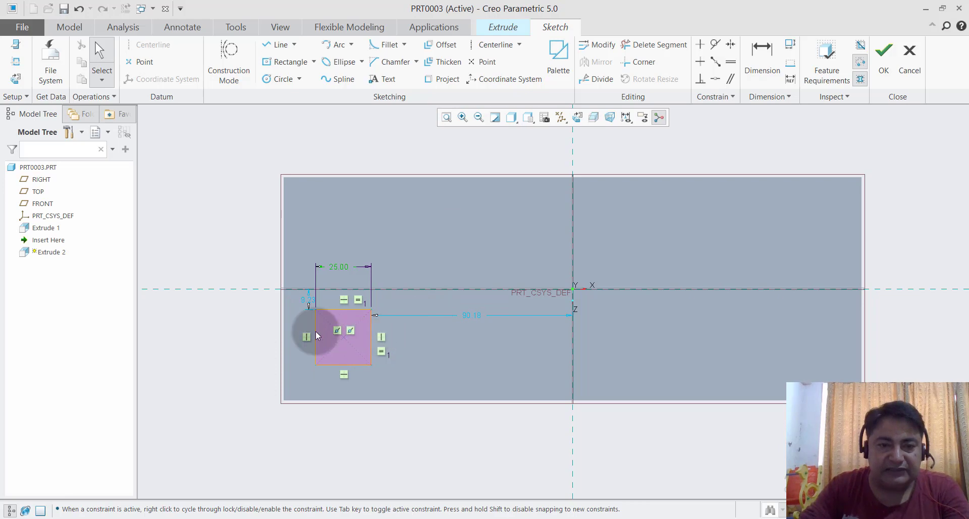
# Step: Add a height dimension to the square's right edge
pyautogui.scroll(3, 353, 333)
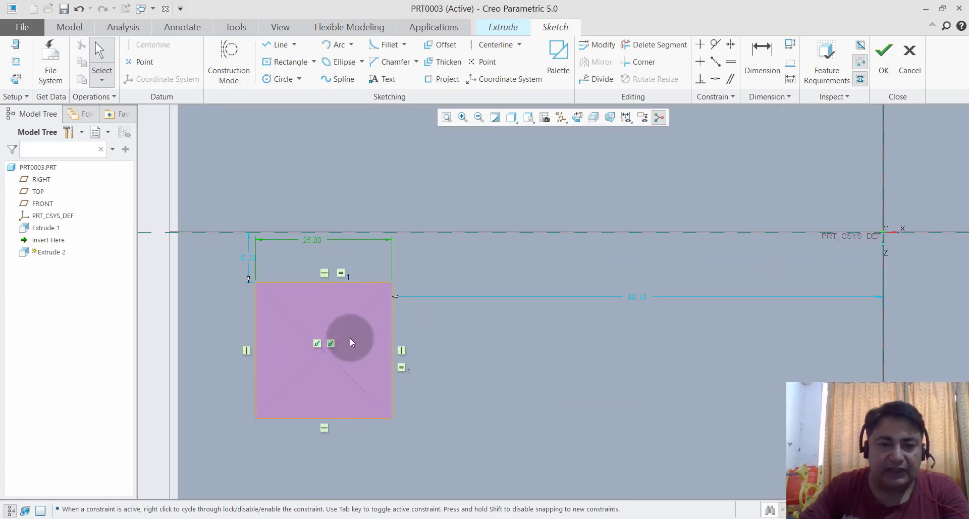
pyautogui.scroll(-1, 349, 338)
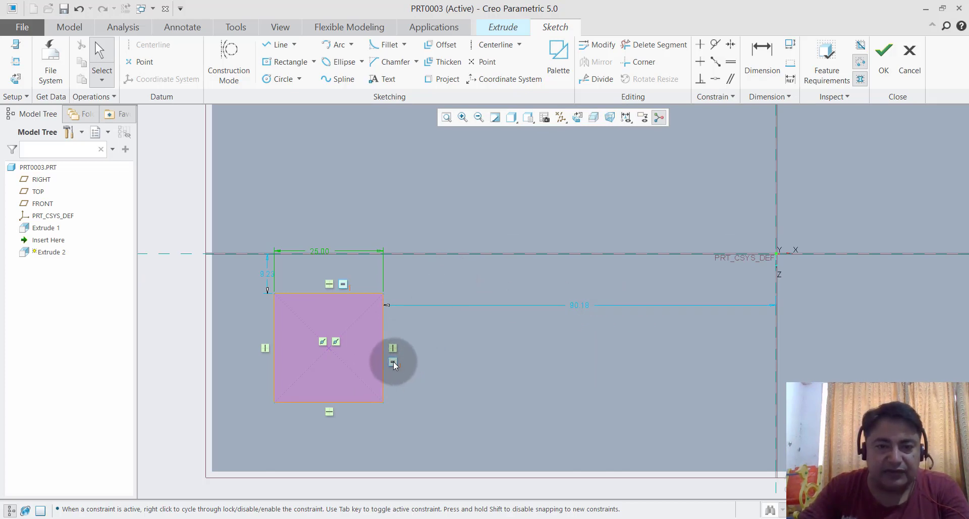
pyautogui.click(330, 285)
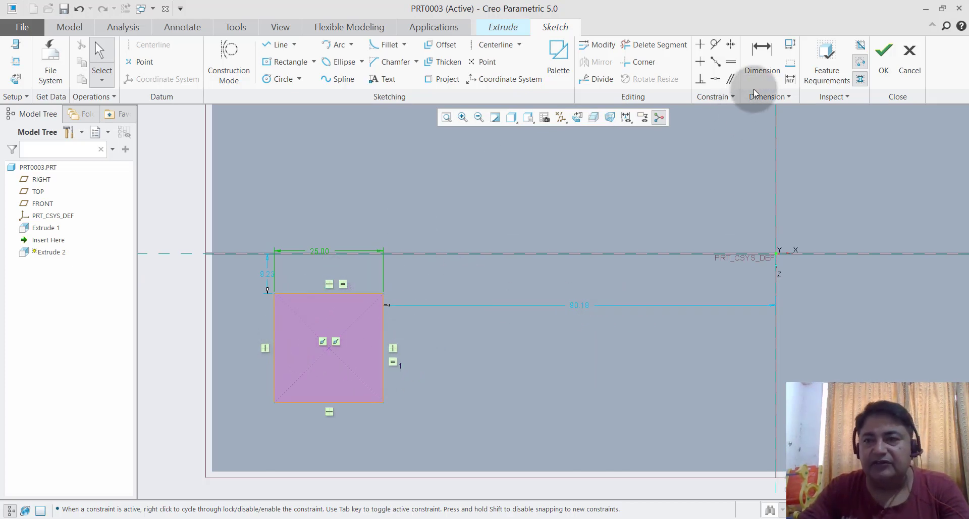
pyautogui.click(763, 55)
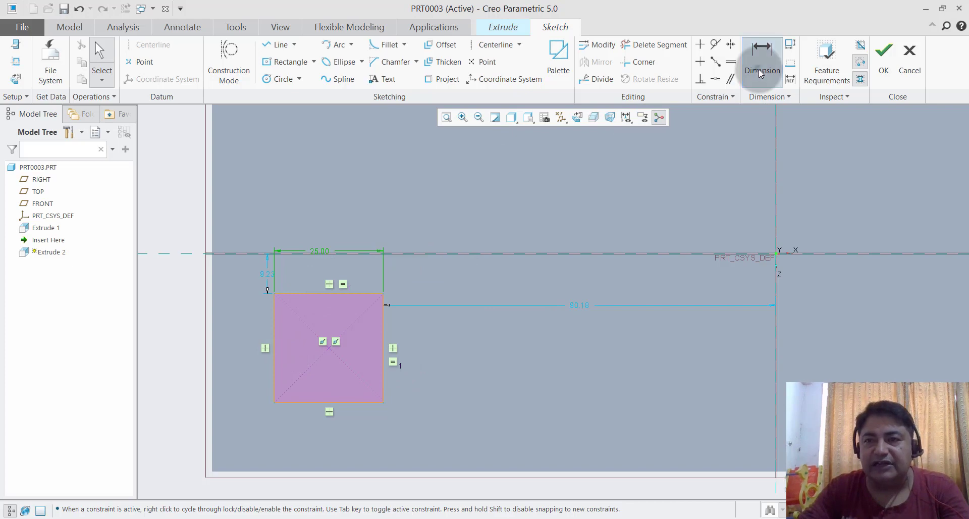
pyautogui.click(385, 340)
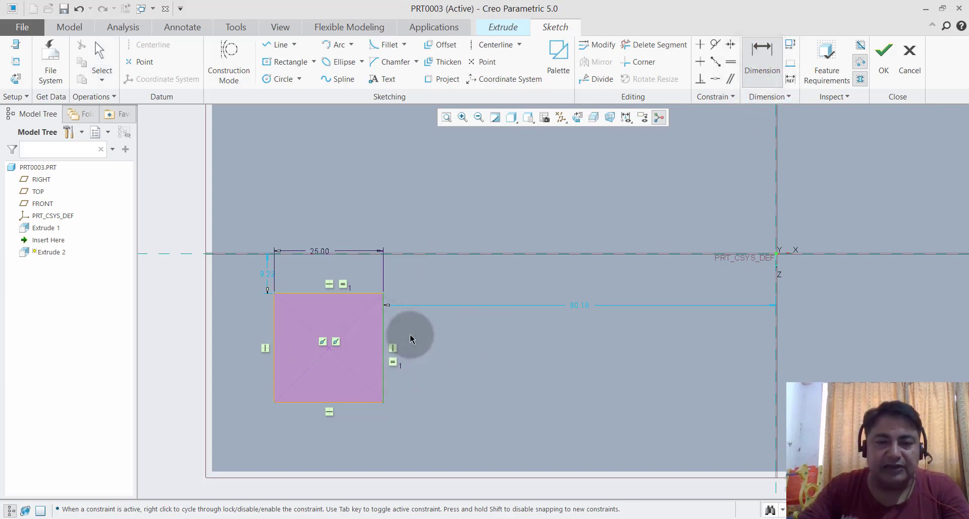
pyautogui.middleClick(408, 344)
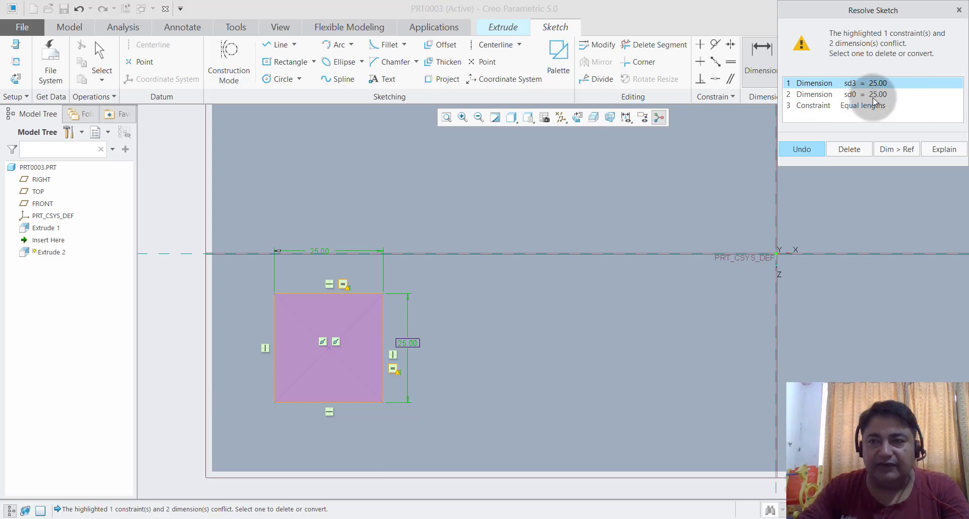
# Step: Delete the equal-lengths constraint and set the rectangle height to 40
pyautogui.click(870, 107)
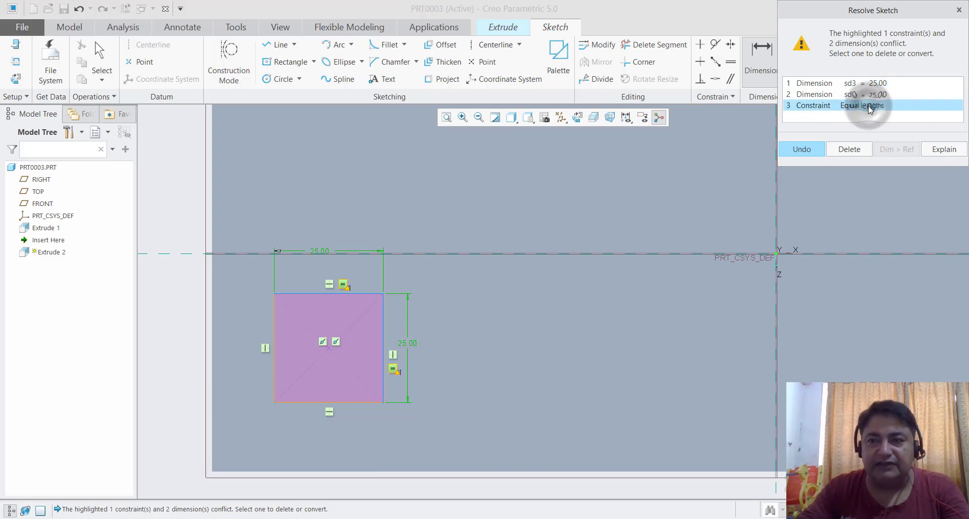
pyautogui.click(849, 149)
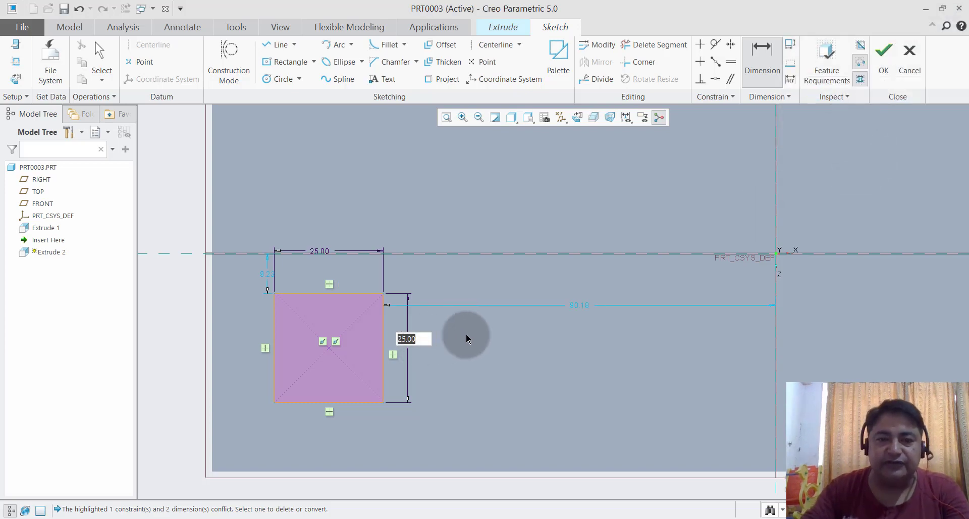
pyautogui.moveTo(467, 339)
pyautogui.write('4')
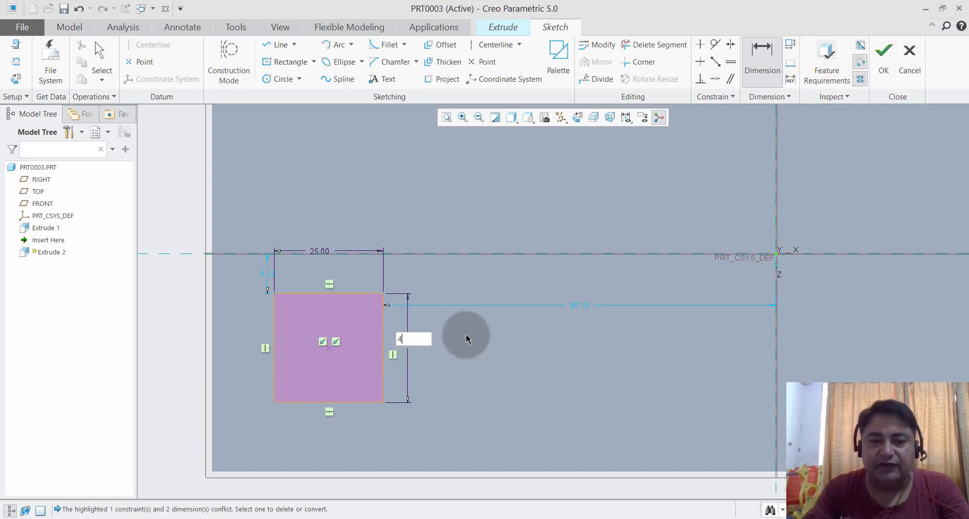
pyautogui.write('0')
pyautogui.press('Return')
pyautogui.scroll(-2, 457, 308)
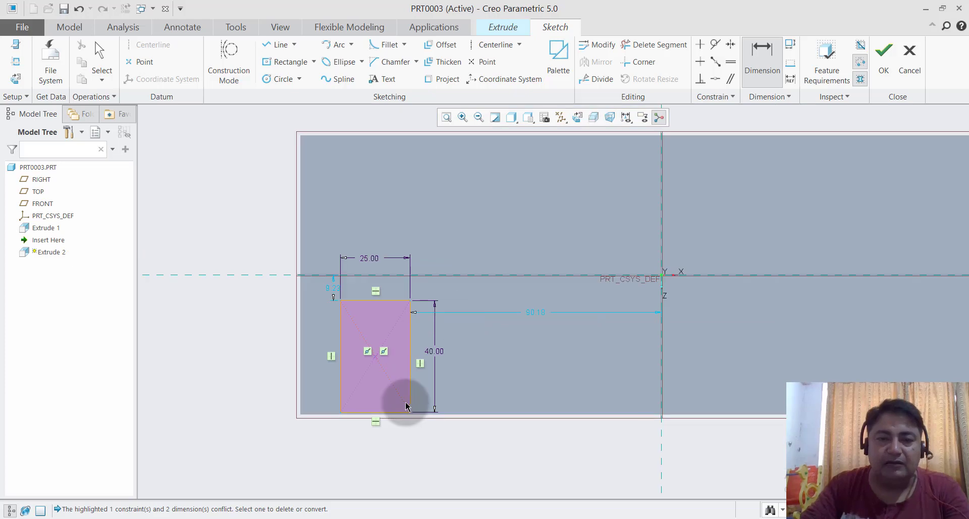
pyautogui.scroll(1, 404, 394)
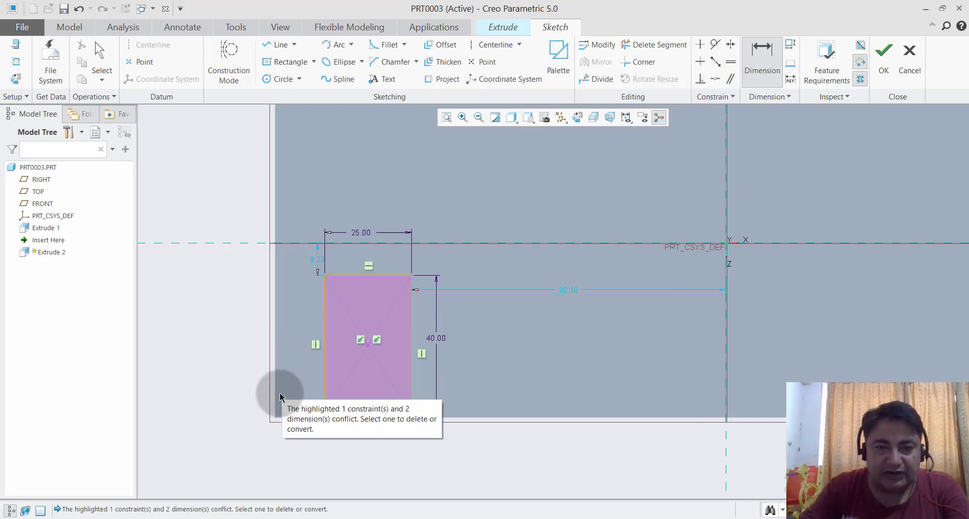
# Step: Offset the rectangle 5 from the block's top edge and 5 from its left edge
pyautogui.click(319, 261)
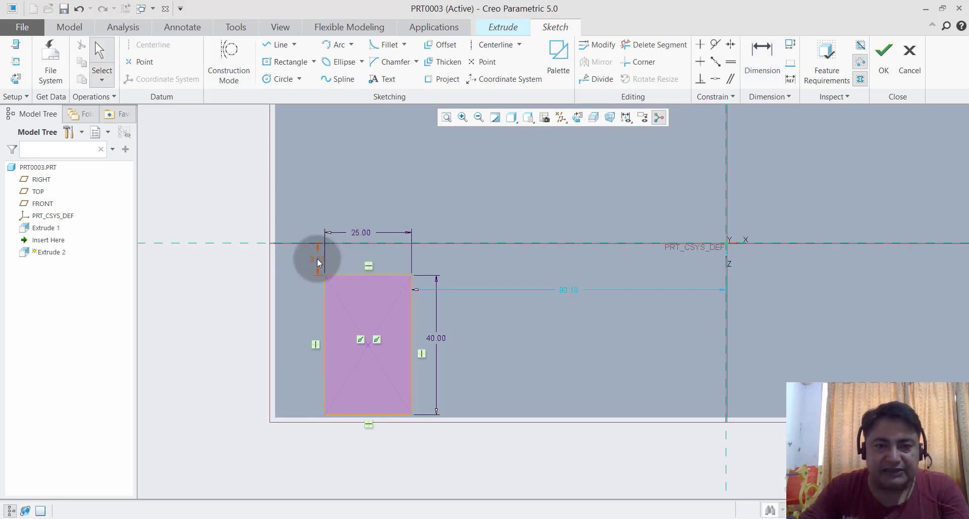
pyautogui.doubleClick(317, 258)
pyautogui.write('5')
pyautogui.press('Return')
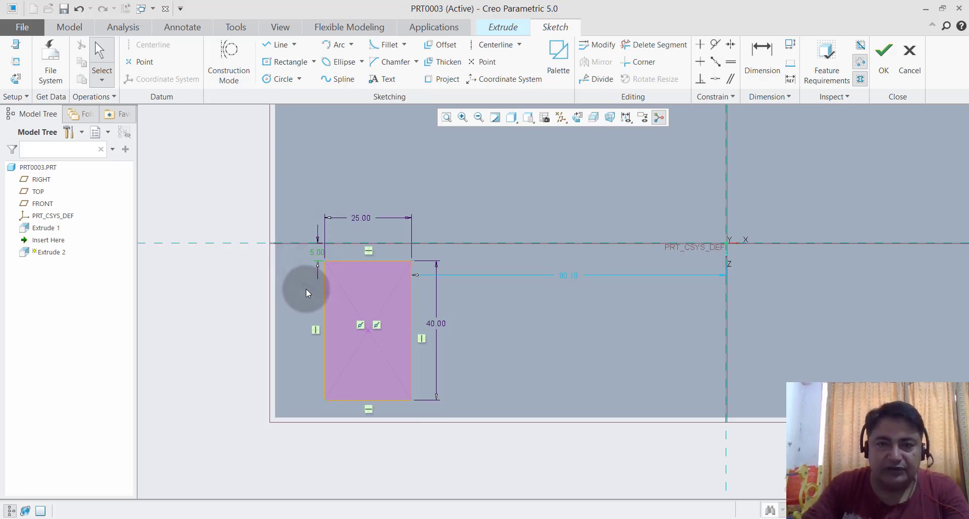
pyautogui.click(762, 55)
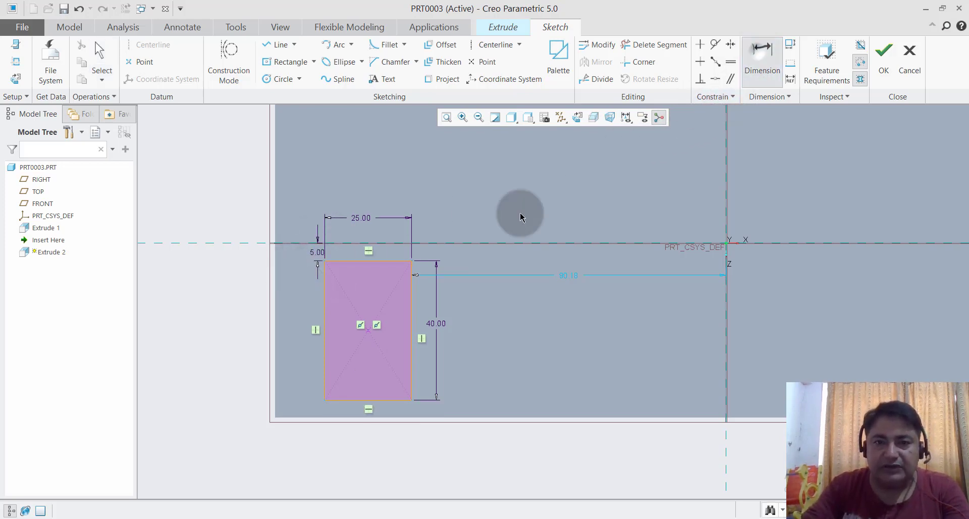
pyautogui.click(275, 351)
pyautogui.click(325, 353)
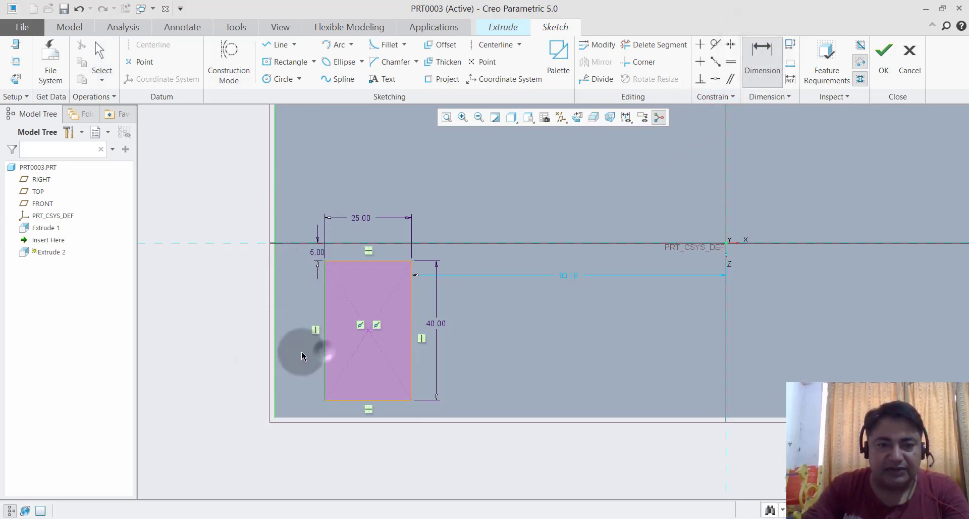
pyautogui.middleClick(298, 353)
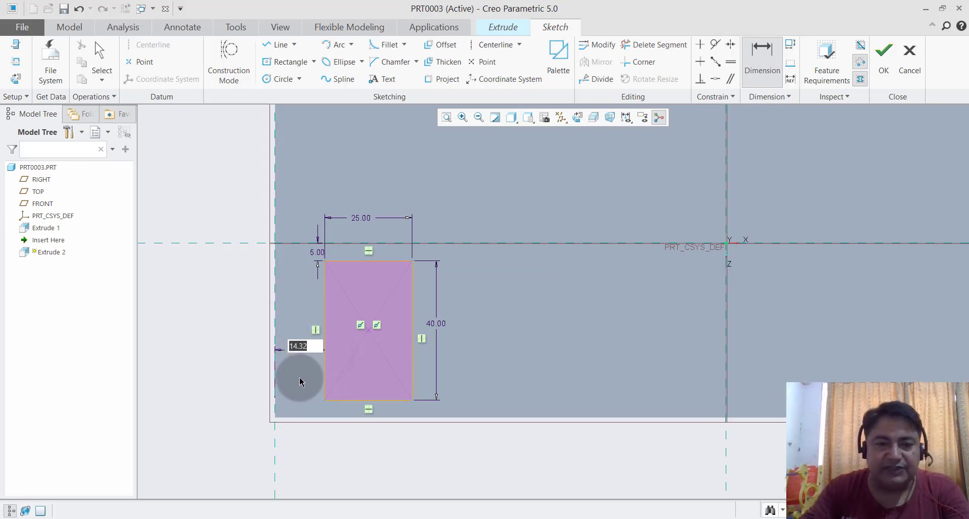
pyautogui.write('5')
pyautogui.press('Return')
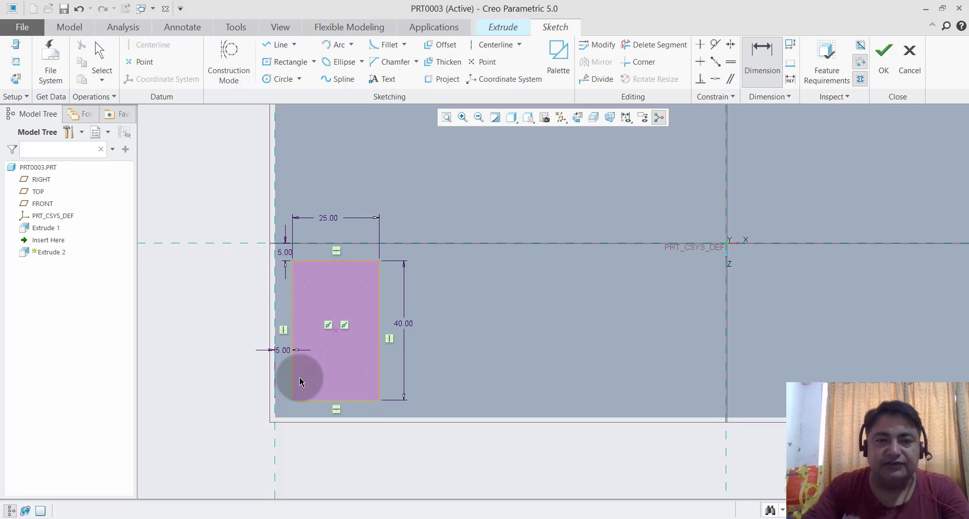
pyautogui.scroll(2, 431, 328)
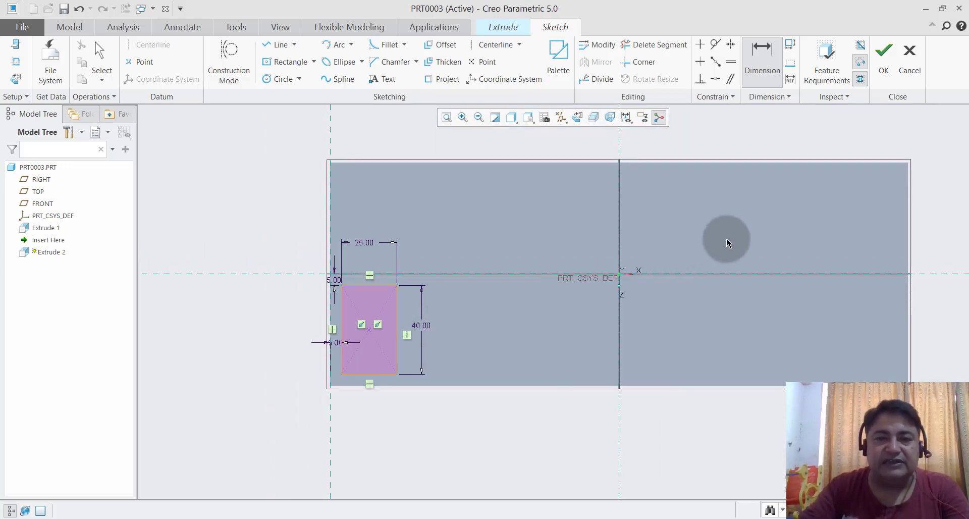
pyautogui.scroll(-2, 610, 267)
pyautogui.scroll(2, 455, 334)
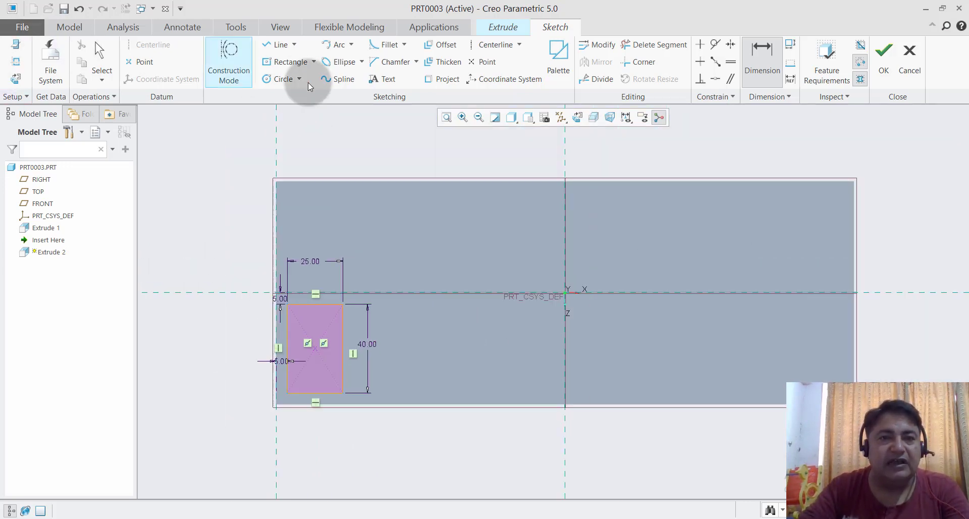
# Step: Turn the sketch into a material-removing cut flipped into the block, 30 deep
pyautogui.click(884, 68)
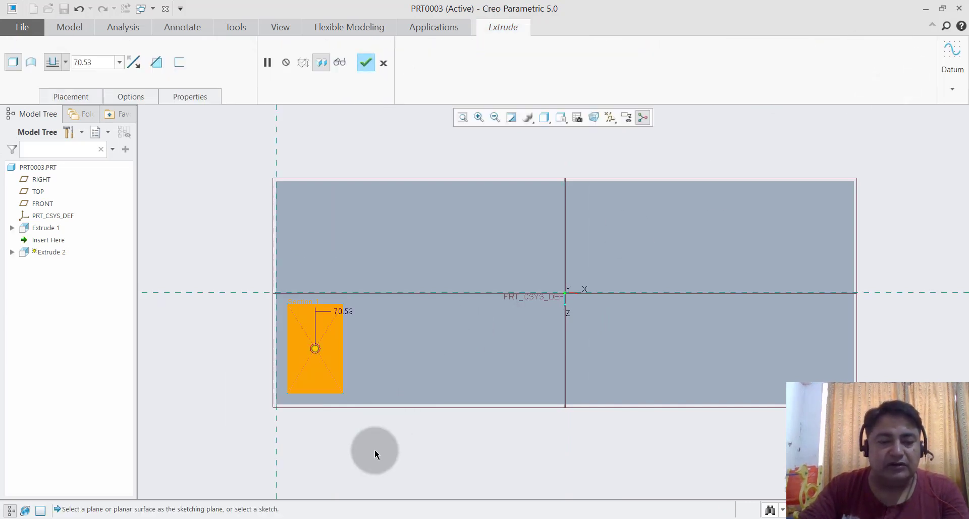
pyautogui.moveTo(374, 449); pyautogui.dragTo(516, 356, button='middle')
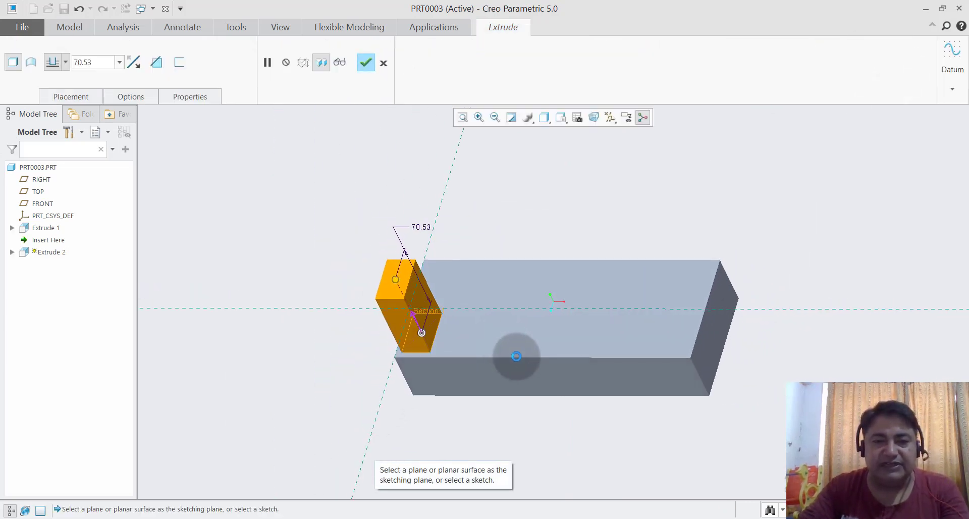
pyautogui.scroll(-1, 516, 356)
pyautogui.scroll(-2, 531, 360)
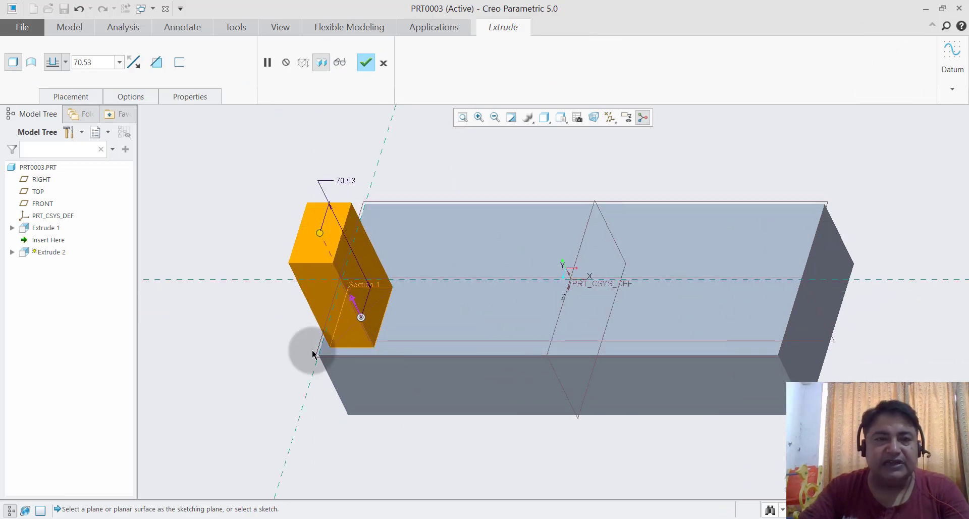
pyautogui.click(134, 63)
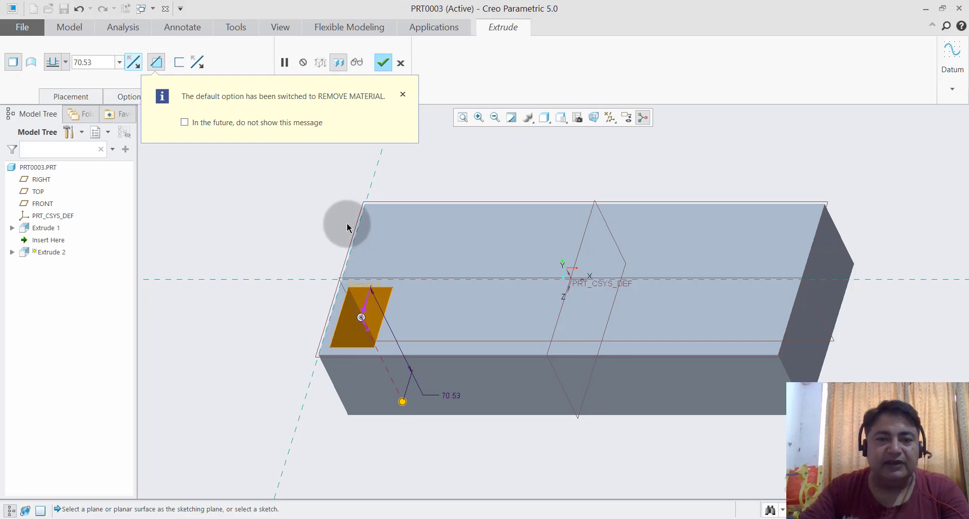
pyautogui.moveTo(348, 227); pyautogui.dragTo(281, 161, button='middle')
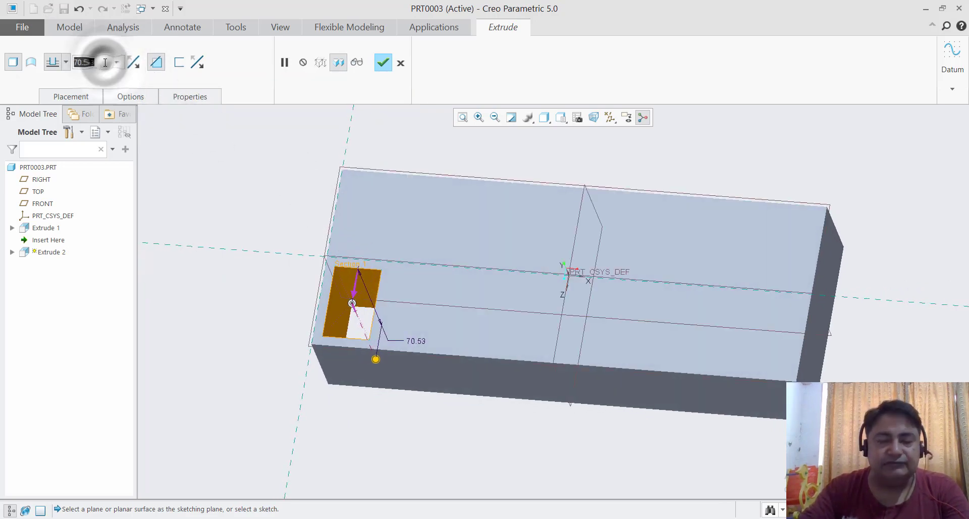
pyautogui.write('30')
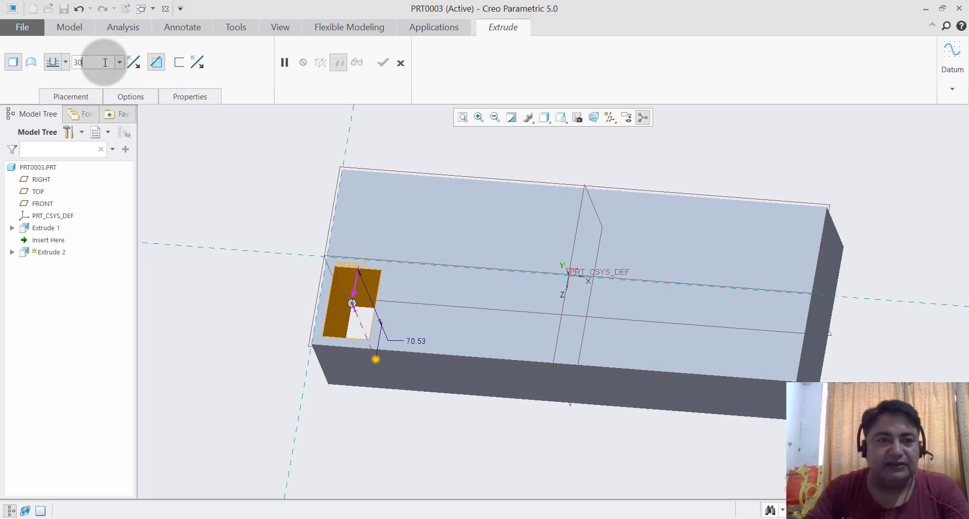
pyautogui.press('Return')
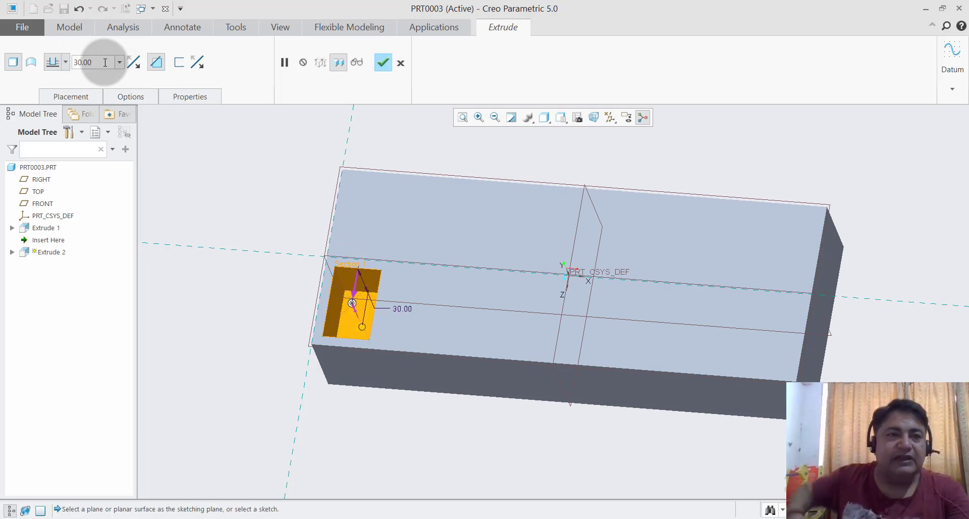
# Step: Add a 10-degree taper to the pocket cut's walls
pyautogui.click(123, 98)
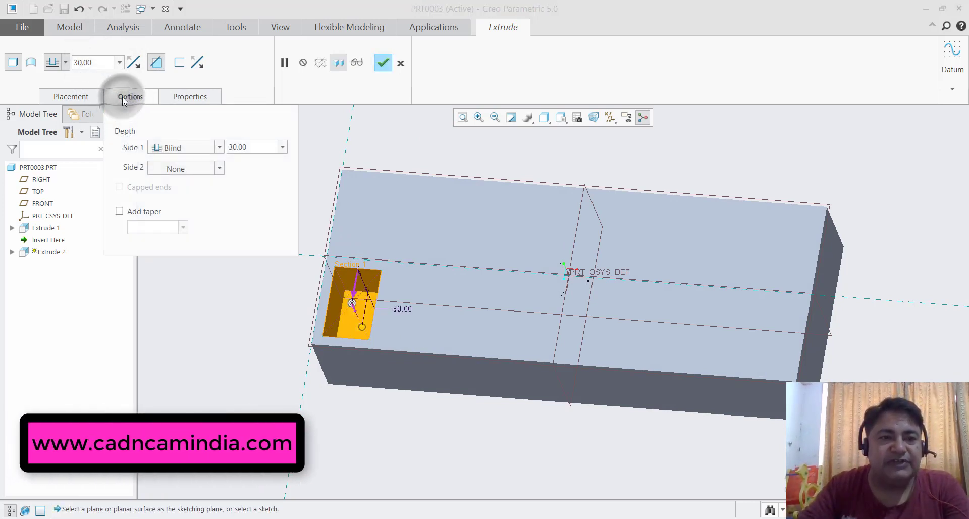
pyautogui.click(120, 212)
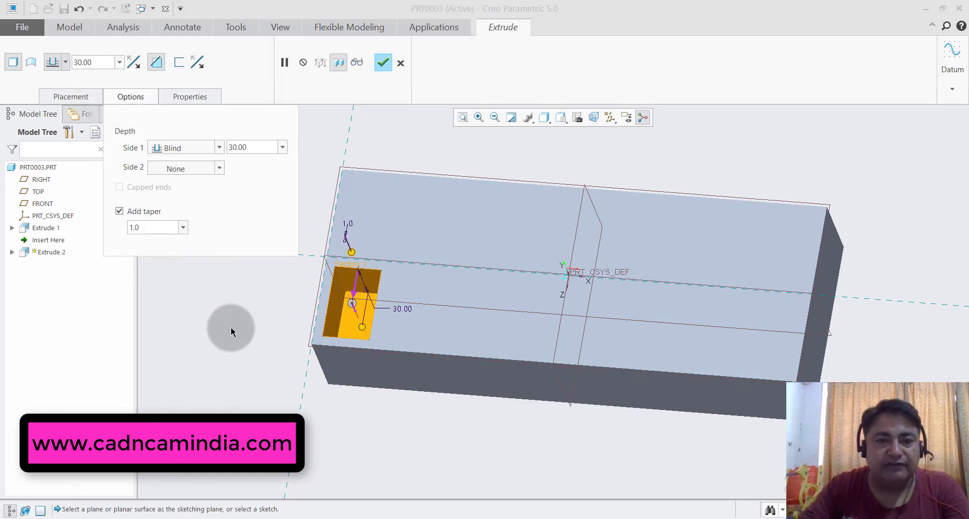
pyautogui.moveTo(232, 328); pyautogui.dragTo(215, 285, button='middle')
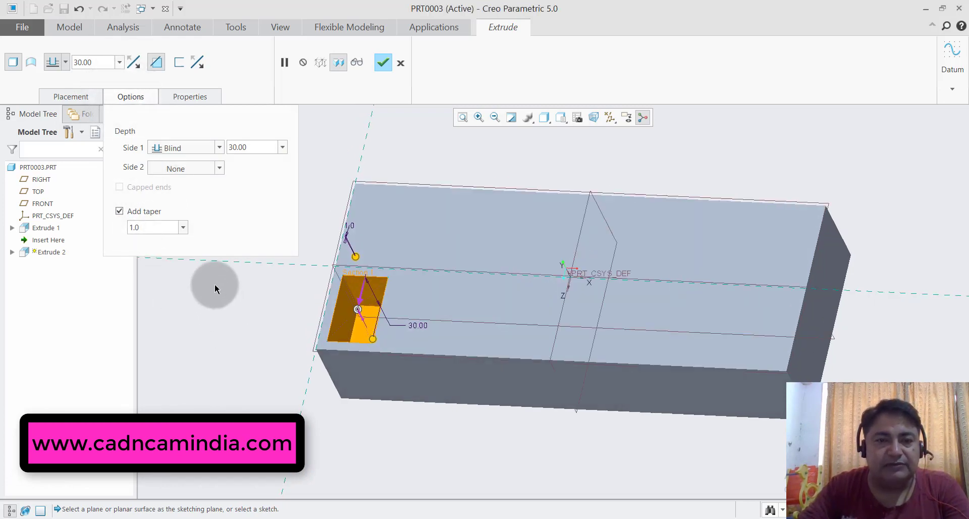
pyautogui.doubleClick(172, 228)
pyautogui.write('10')
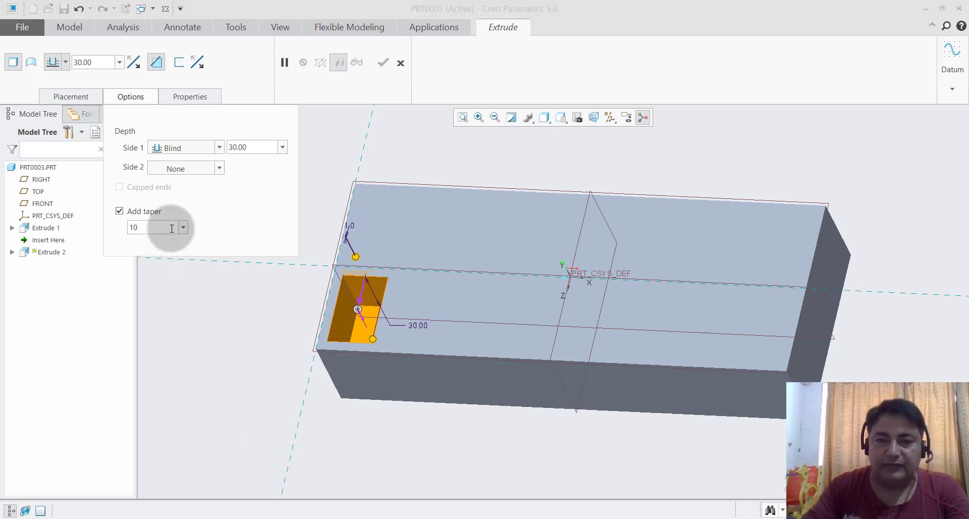
pyautogui.press('Return')
pyautogui.moveTo(325, 466)
pyautogui.mouseDown(button='middle')
pyautogui.moveTo(349, 475)
pyautogui.moveTo(320, 467)
pyautogui.moveTo(432, 334)
pyautogui.moveTo(353, 422)
pyautogui.mouseUp(button='middle')
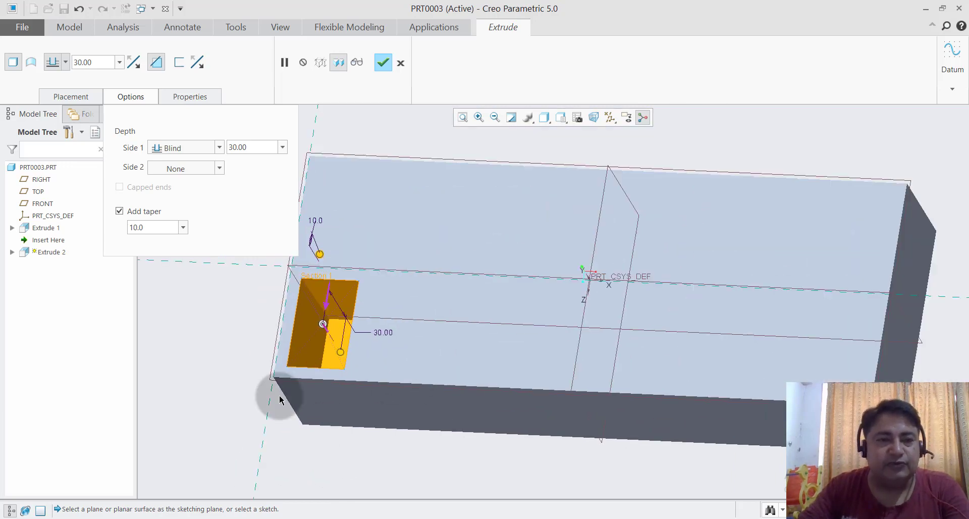
pyautogui.click(132, 96)
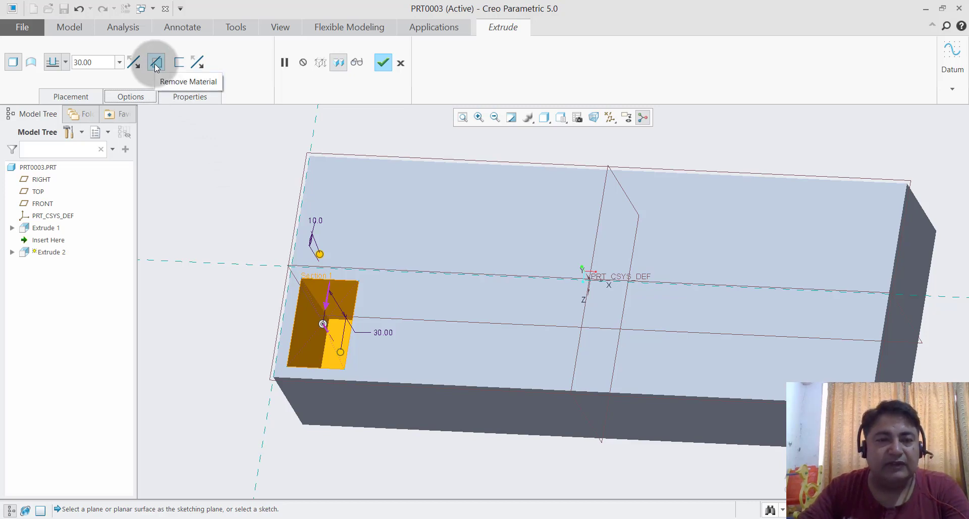
pyautogui.moveTo(211, 295); pyautogui.dragTo(243, 249, button='middle')
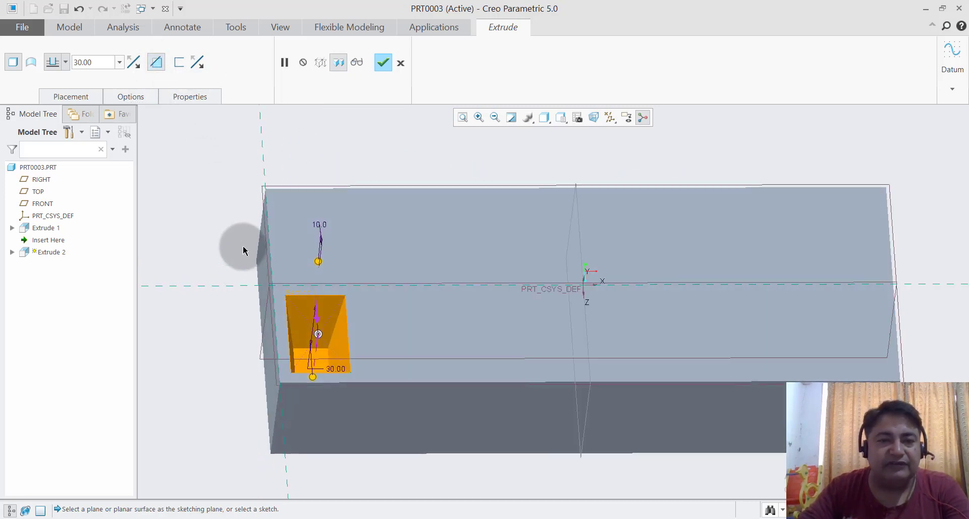
# Step: Complete the tapered pocket cut and orbit to a tilted top view of the block
pyautogui.click(385, 64)
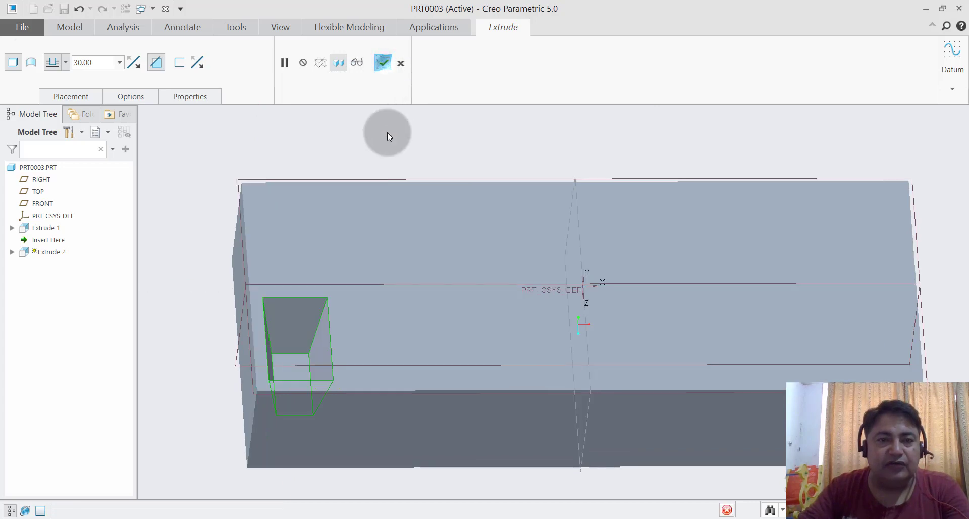
pyautogui.scroll(-3, 383, 149)
pyautogui.moveTo(367, 383)
pyautogui.mouseDown(button='middle')
pyautogui.moveTo(346, 383)
pyautogui.moveTo(361, 402)
pyautogui.moveTo(347, 396)
pyautogui.moveTo(346, 275)
pyautogui.moveTo(320, 381)
pyautogui.moveTo(320, 357)
pyautogui.moveTo(6, 390)
pyautogui.mouseUp(button='middle')
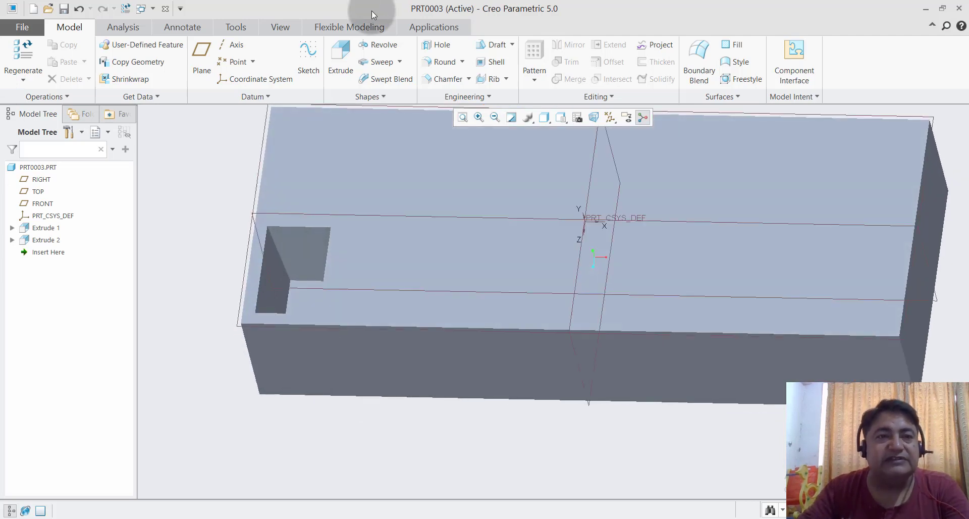
# Step: Start a 2.50 radius round and select the pocket's top rim, vertical and bottom edges
pyautogui.click(449, 63)
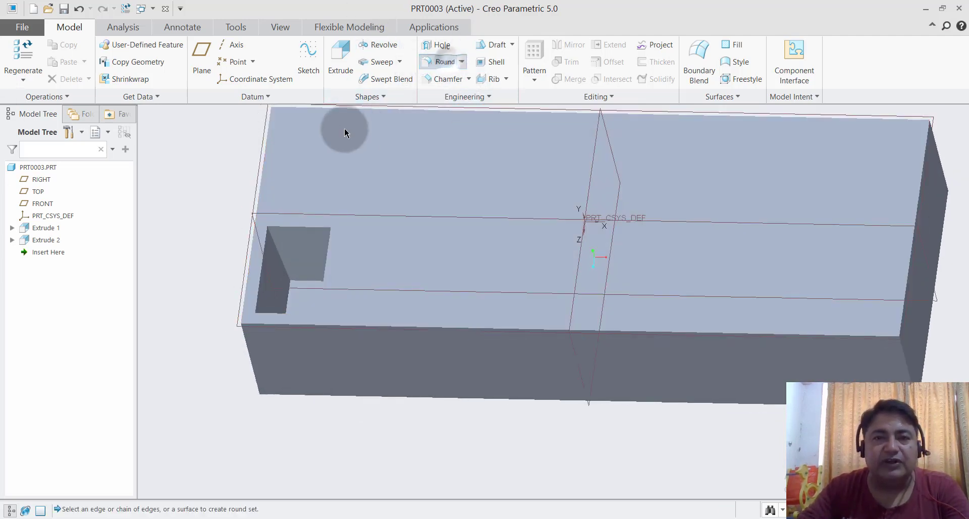
pyautogui.doubleClick(76, 62)
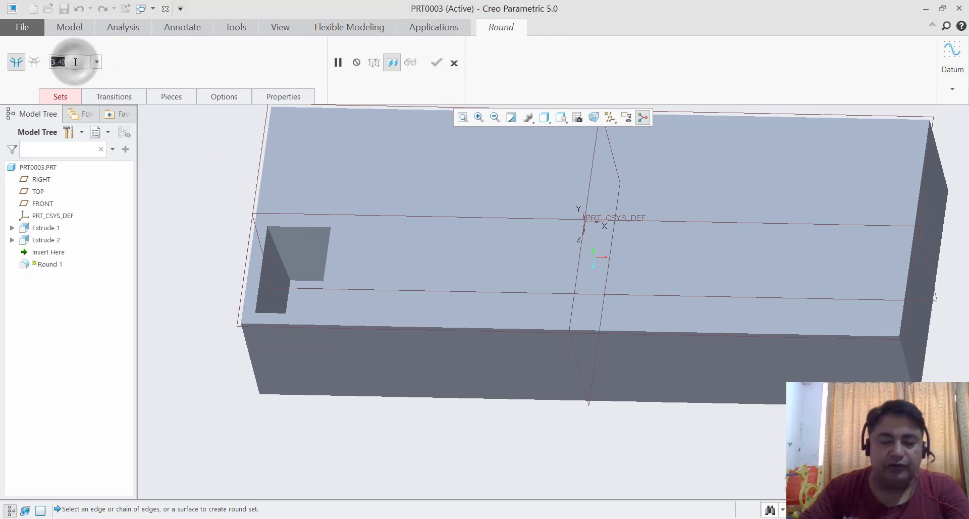
pyautogui.write('2.50')
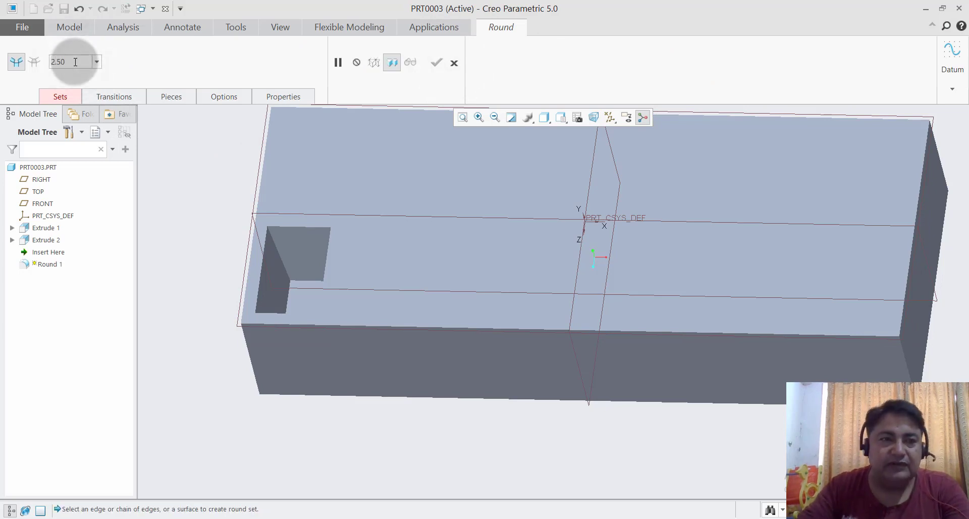
pyautogui.click(284, 227)
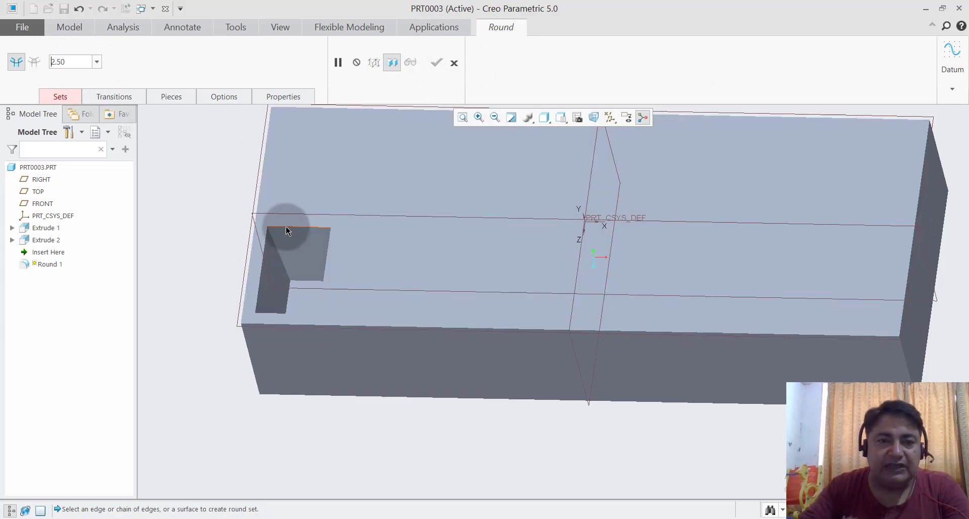
pyautogui.click(286, 225)
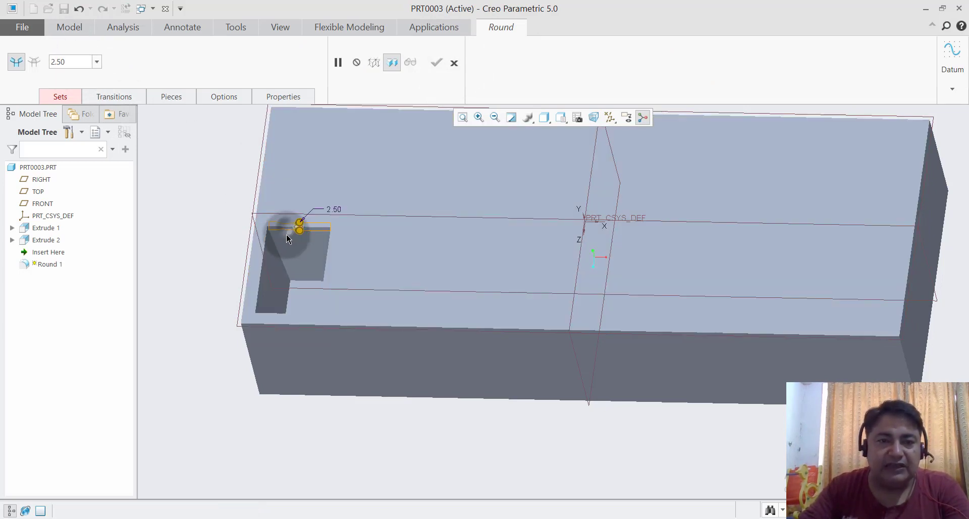
pyautogui.keyDown('ctrl'); pyautogui.click(269, 254); pyautogui.keyUp('ctrl')
pyautogui.keyDown('ctrl'); pyautogui.click(278, 317); pyautogui.keyUp('ctrl')
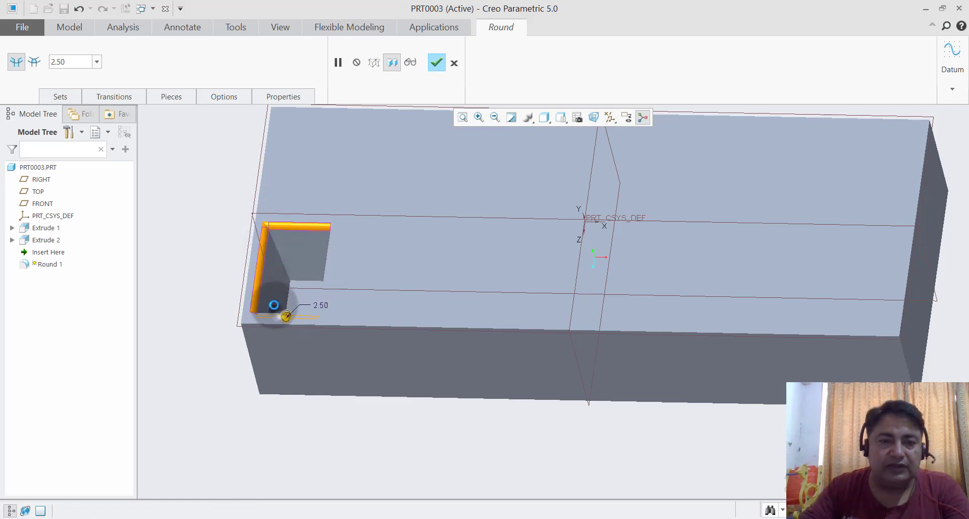
pyautogui.keyDown('ctrl'); pyautogui.click(325, 268); pyautogui.keyUp('ctrl')
# Step: Add the pocket's inner corner, floor and inner vertical edges to the 2.50 round
pyautogui.moveTo(309, 440); pyautogui.dragTo(327, 444, button='middle')
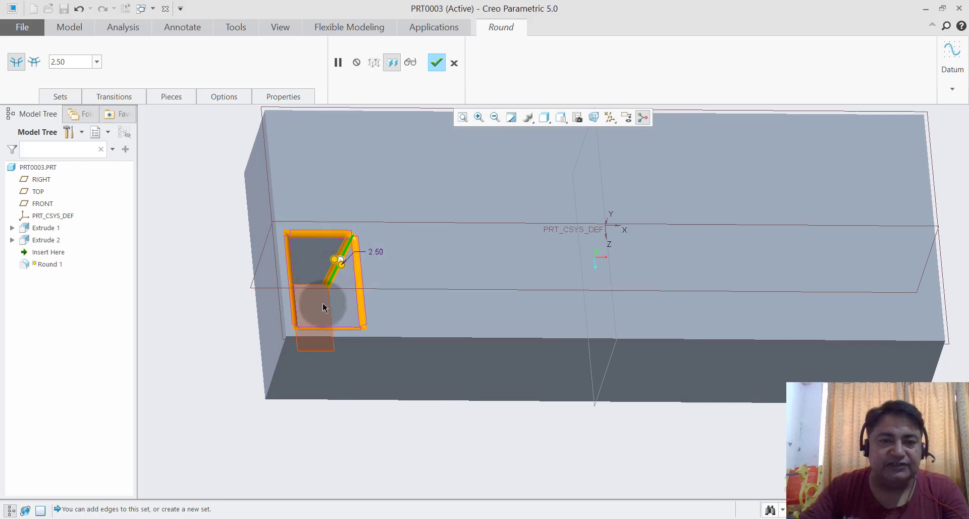
pyautogui.moveTo(323, 303)
pyautogui.mouseDown(button='middle')
pyautogui.moveTo(303, 304)
pyautogui.moveTo(283, 288)
pyautogui.moveTo(310, 328)
pyautogui.moveTo(283, 308)
pyautogui.moveTo(288, 379)
pyautogui.moveTo(312, 314)
pyautogui.mouseUp(button='middle')
pyautogui.click(287, 268)
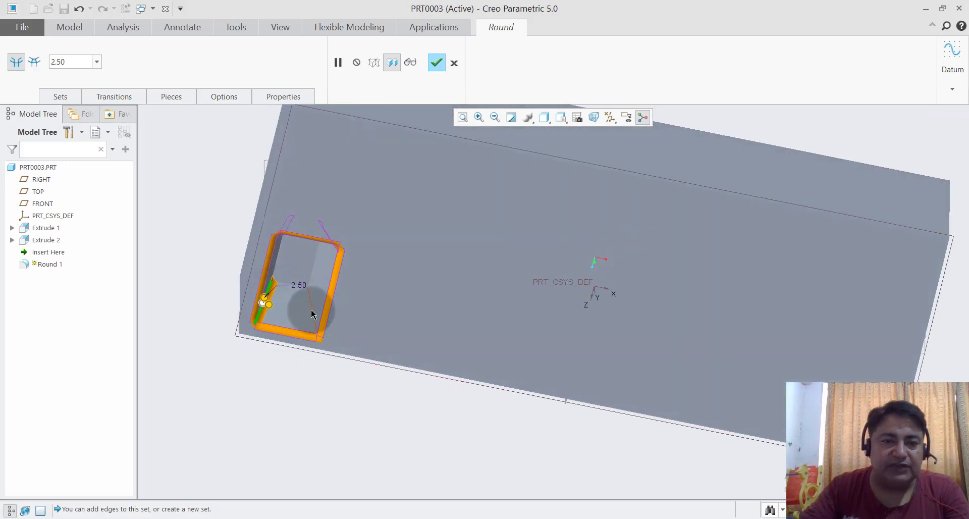
pyautogui.click(311, 314)
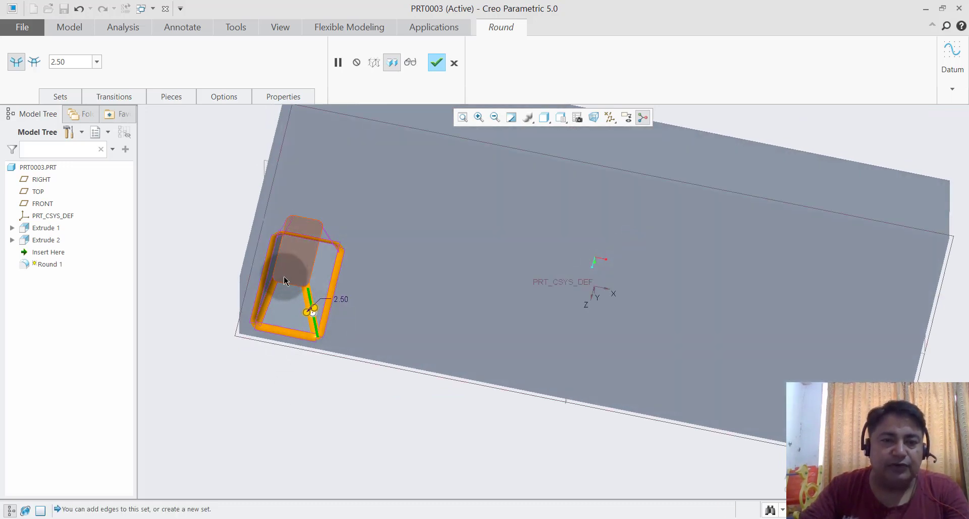
pyautogui.click(286, 296)
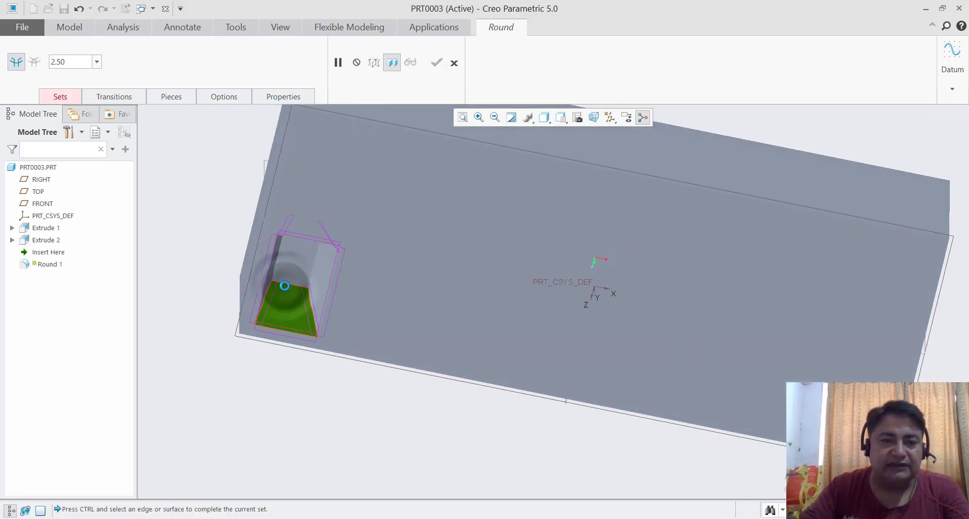
pyautogui.moveTo(288, 396)
pyautogui.mouseDown(button='middle')
pyautogui.moveTo(275, 367)
pyautogui.moveTo(278, 314)
pyautogui.mouseUp(button='middle')
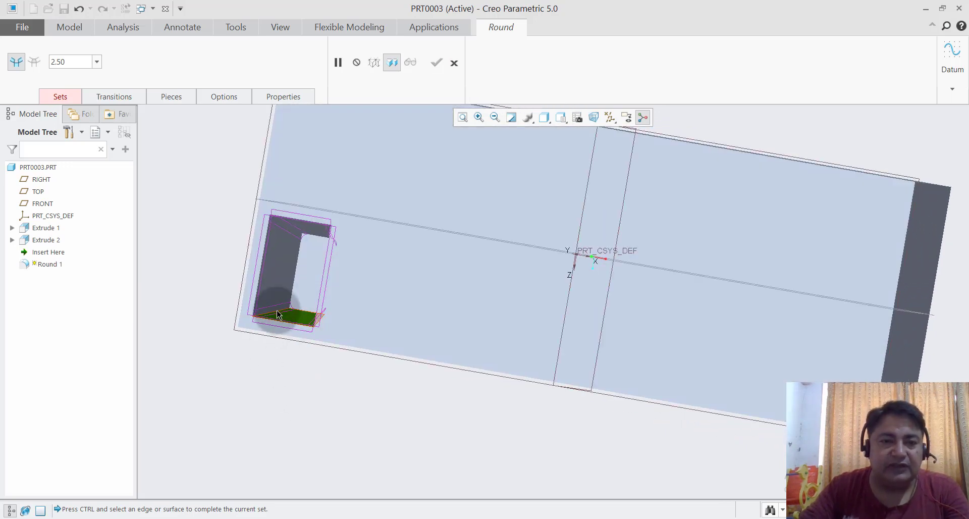
pyautogui.keyDown('ctrl'); pyautogui.click(298, 296); pyautogui.keyUp('ctrl')
pyautogui.scroll(-2, 305, 283)
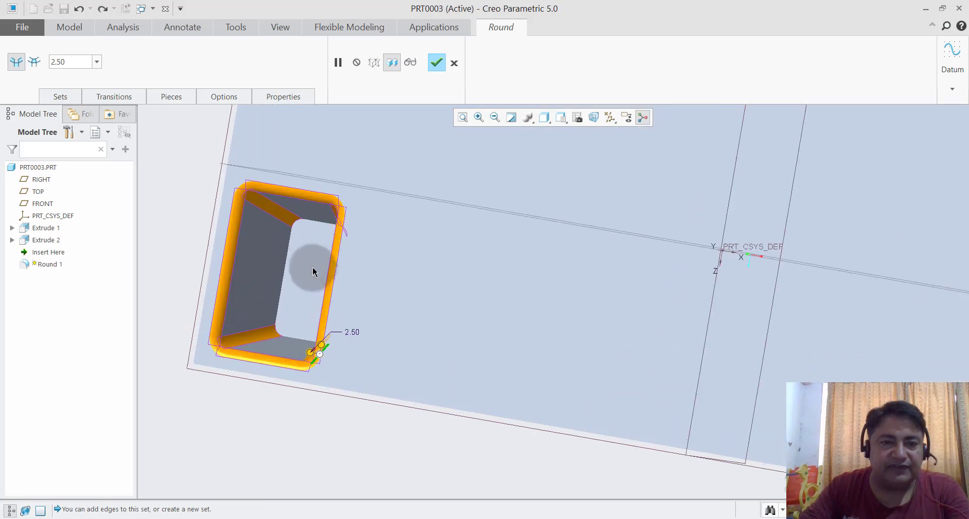
pyautogui.keyDown('ctrl'); pyautogui.click(282, 283); pyautogui.keyUp('ctrl')
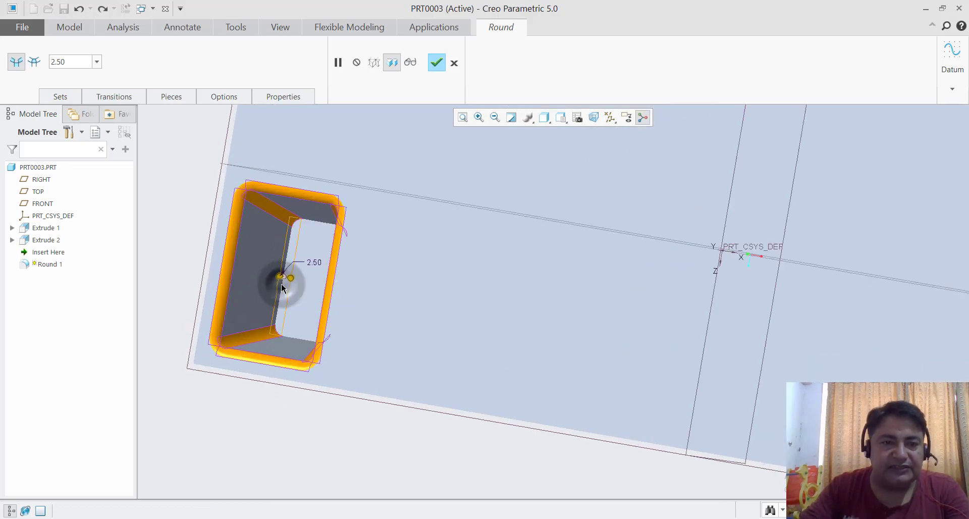
pyautogui.keyDown('ctrl'); pyautogui.click(301, 339); pyautogui.keyUp('ctrl')
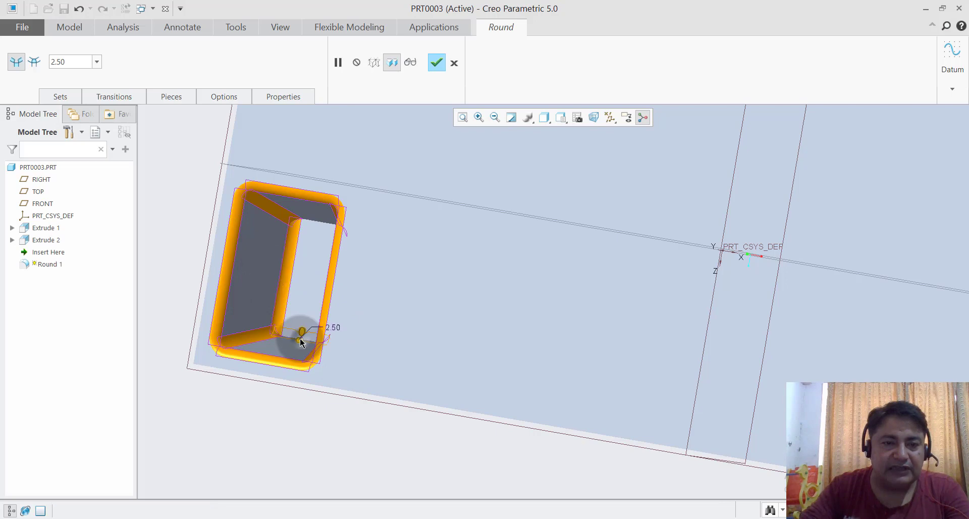
pyautogui.keyDown('ctrl'); pyautogui.click(318, 225); pyautogui.keyUp('ctrl')
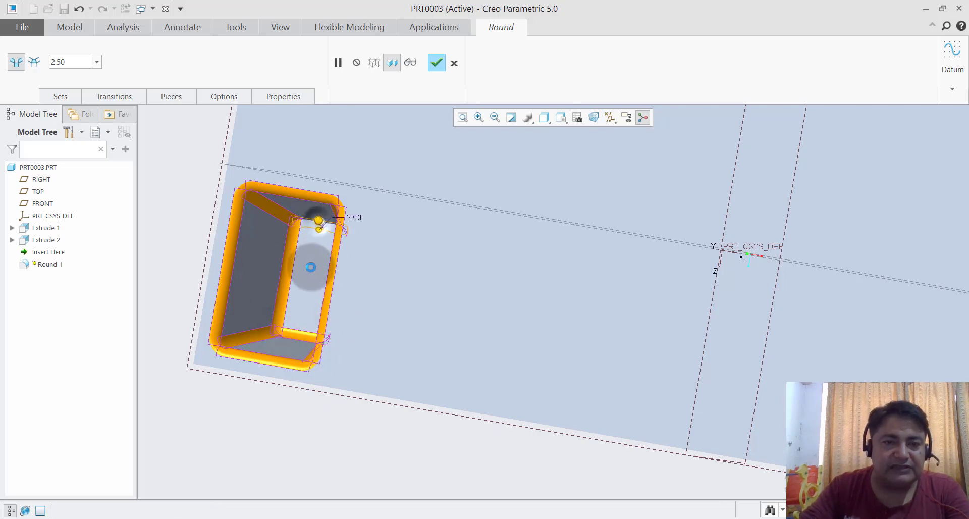
pyautogui.moveTo(309, 275); pyautogui.dragTo(321, 276, button='middle')
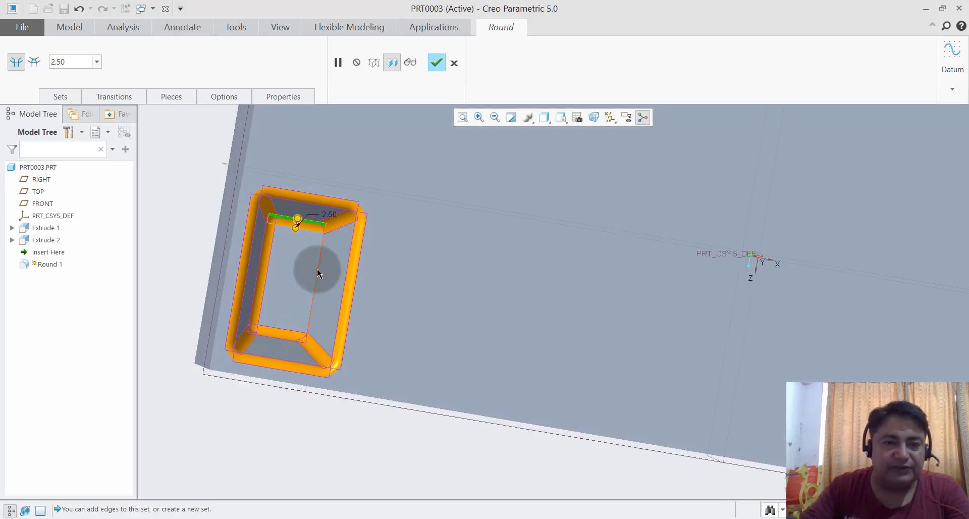
pyautogui.click(315, 276)
pyautogui.moveTo(316, 355); pyautogui.dragTo(307, 340, button='middle')
# Step: Accept the 2.50 round on the pocket and clear the selection
pyautogui.click(437, 63)
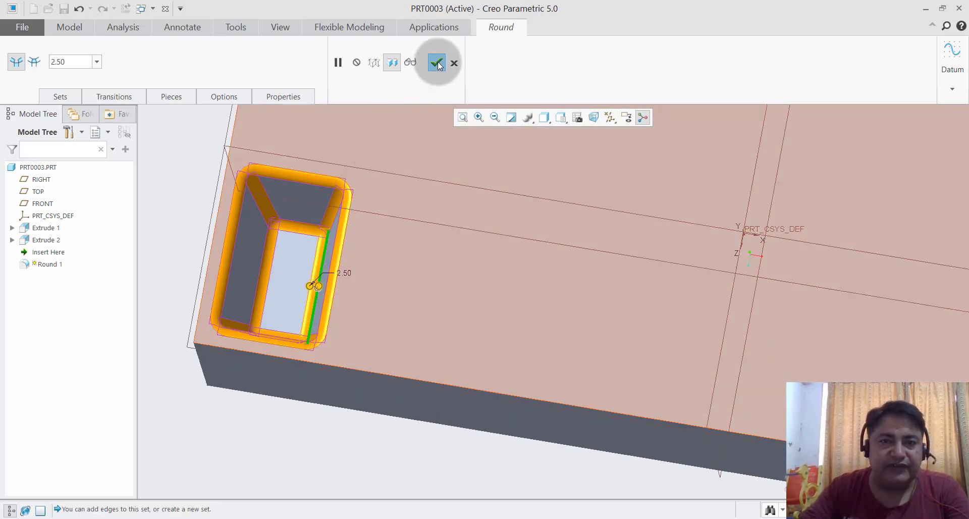
pyautogui.click(323, 423)
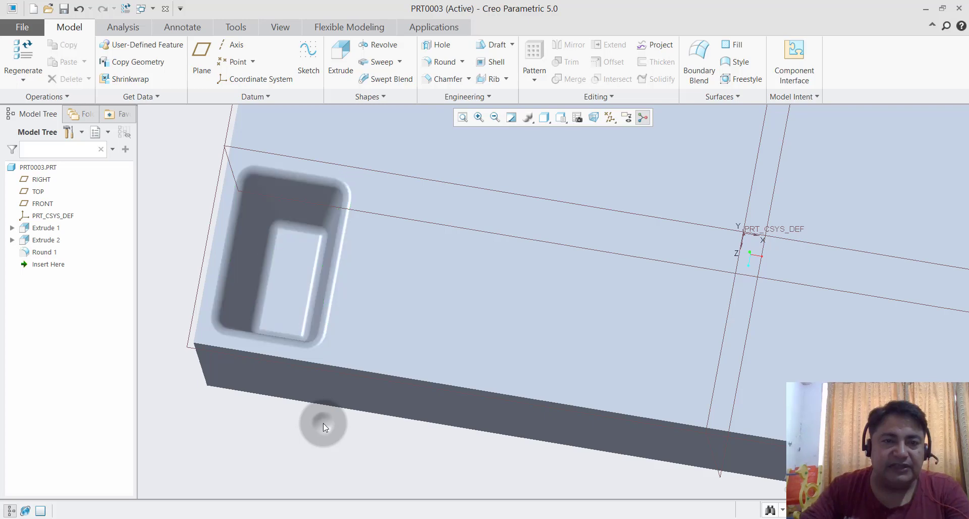
pyautogui.moveTo(323, 423); pyautogui.dragTo(320, 411, button='middle')
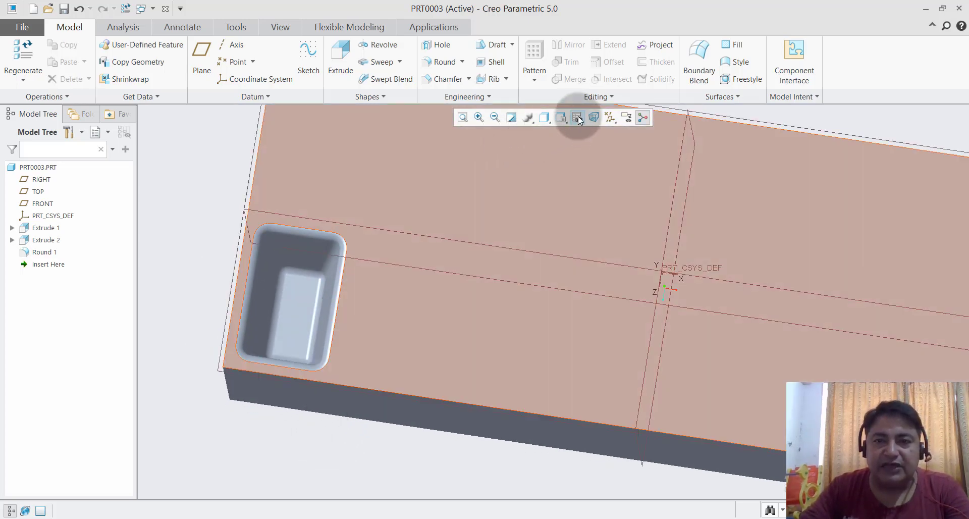
# Step: Switch the display style to Shading With Edges and orient the whole block into view
pyautogui.click(561, 119)
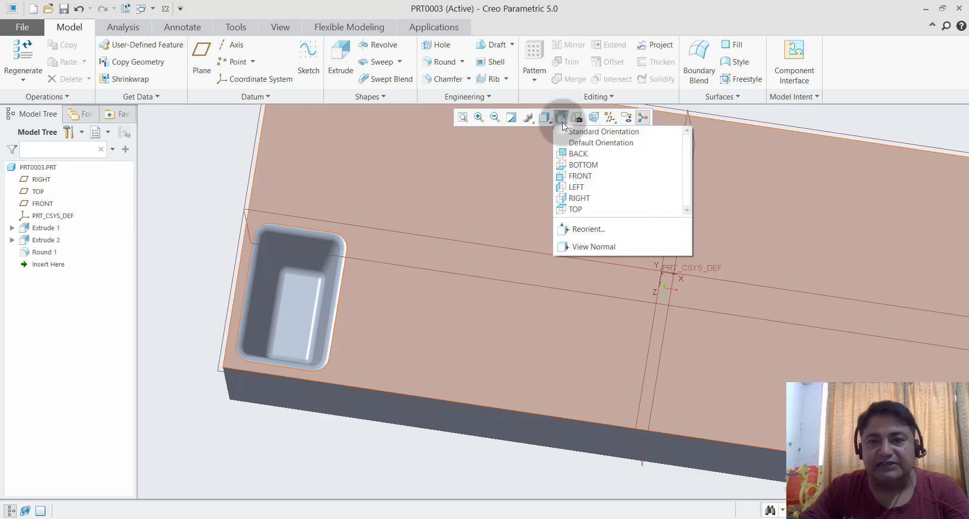
pyautogui.click(544, 118)
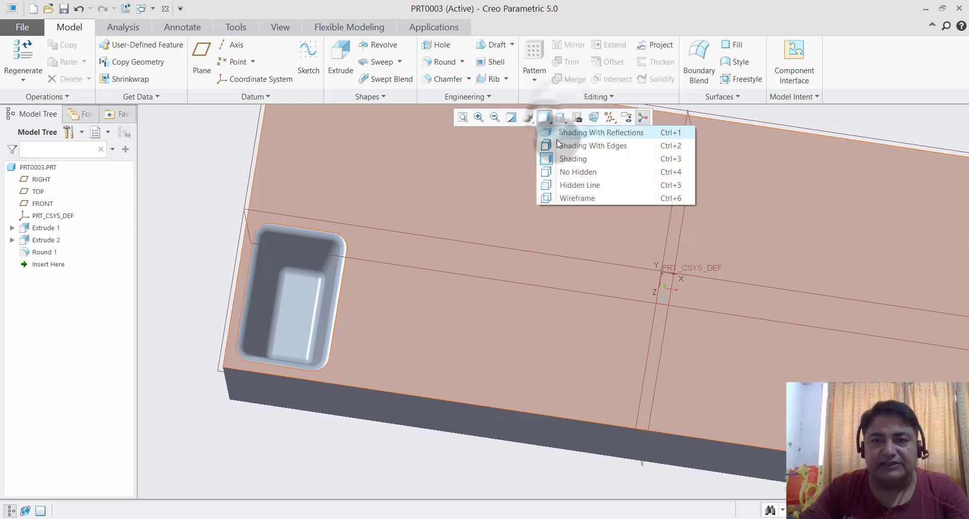
pyautogui.click(564, 146)
pyautogui.moveTo(377, 399)
pyautogui.mouseDown(button='middle')
pyautogui.moveTo(340, 397)
pyautogui.moveTo(353, 401)
pyautogui.moveTo(338, 408)
pyautogui.mouseUp(button='middle')
pyautogui.scroll(-2, 338, 405)
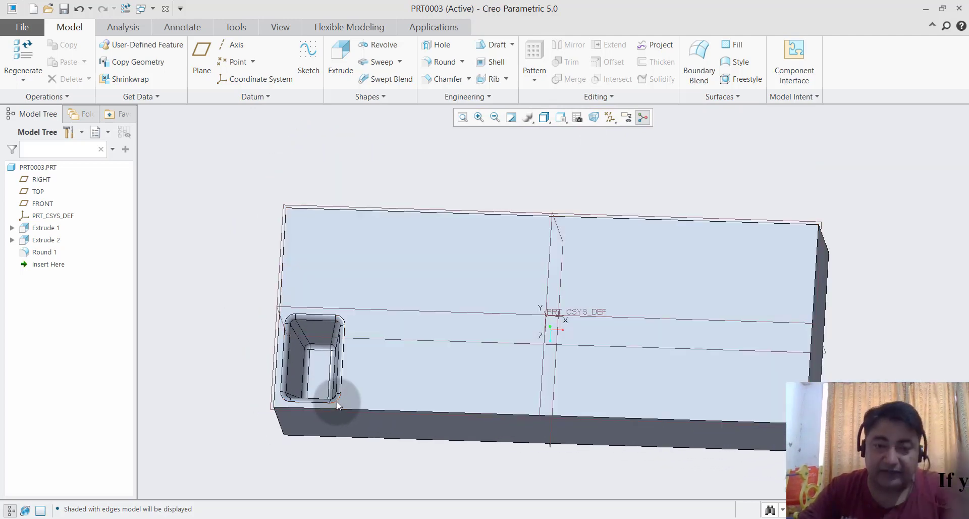
pyautogui.moveTo(388, 326)
pyautogui.mouseDown(button='middle')
pyautogui.moveTo(239, 214)
pyautogui.moveTo(263, 320)
pyautogui.mouseUp(button='middle')
pyautogui.scroll(2, 202, 310)
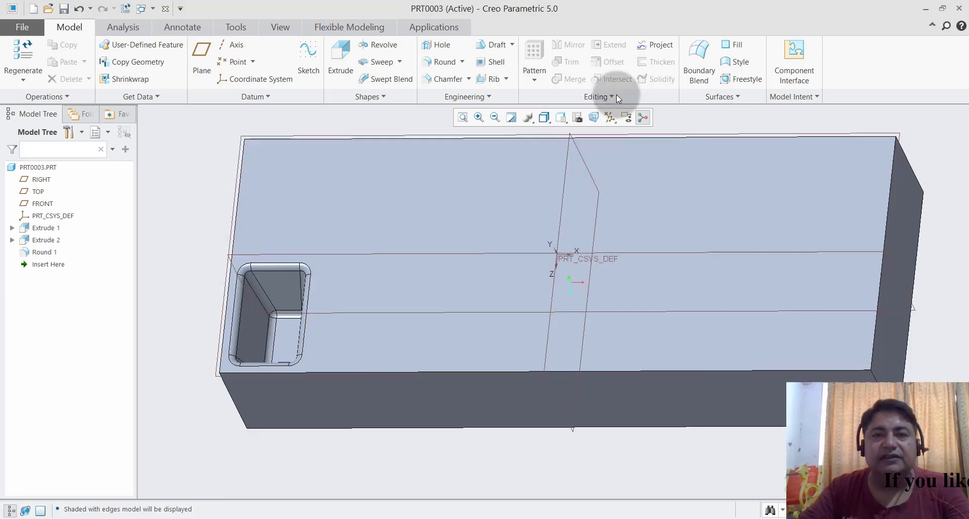
# Step: Combine Extrude 2 and Round 1 into a LOCAL_GROUP in the model tree
pyautogui.click(535, 73)
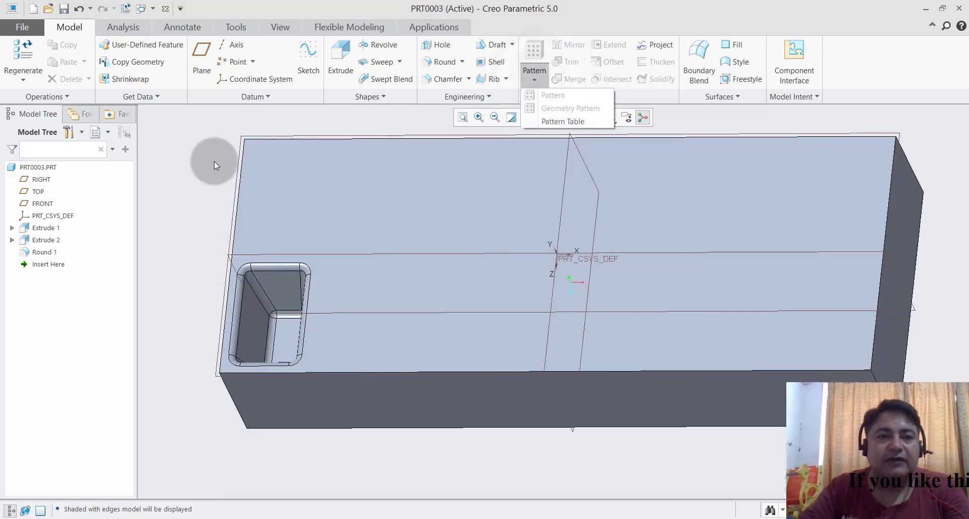
pyautogui.click(101, 271)
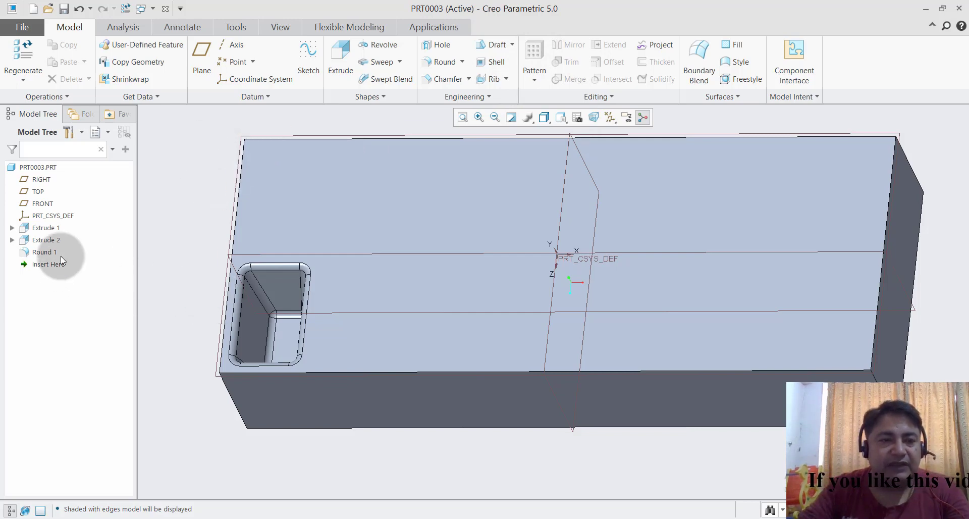
pyautogui.click(46, 240)
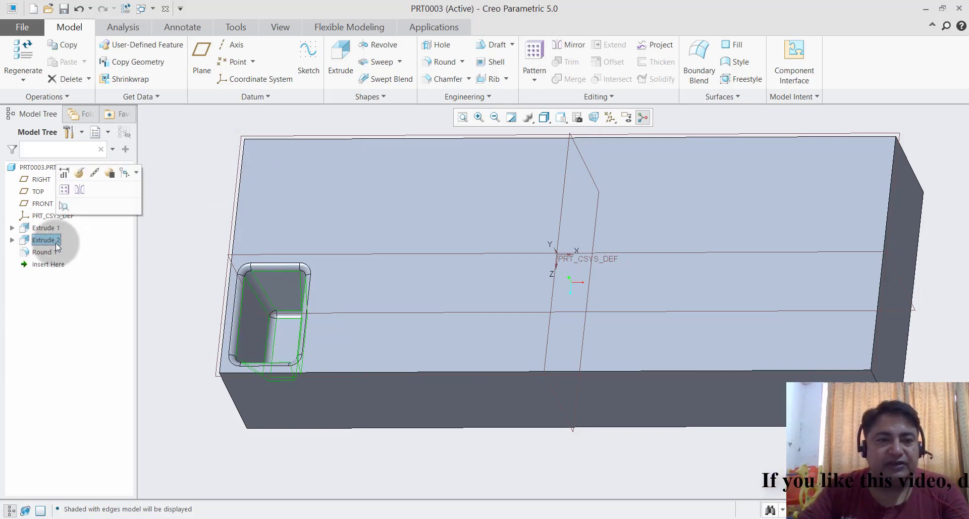
pyautogui.keyDown('ctrl'); pyautogui.click(49, 253); pyautogui.keyUp('ctrl')
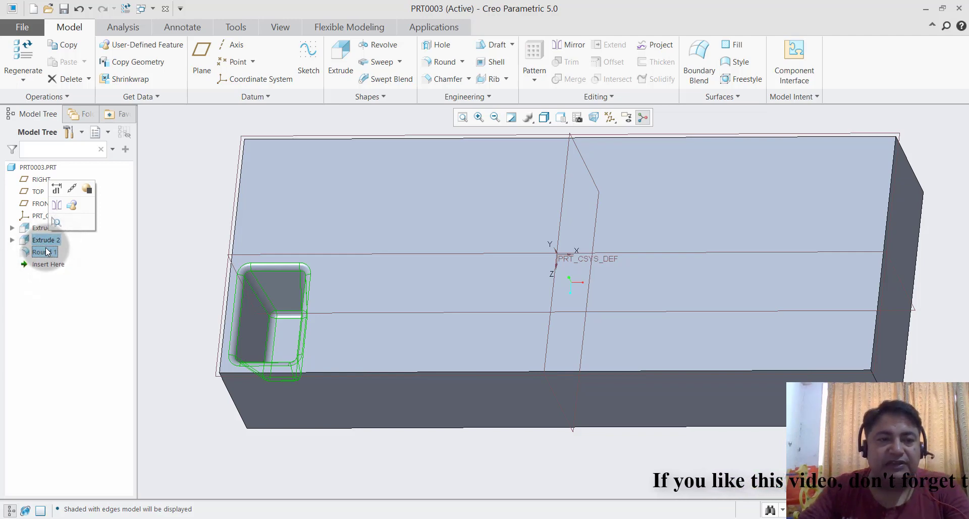
pyautogui.click(74, 205)
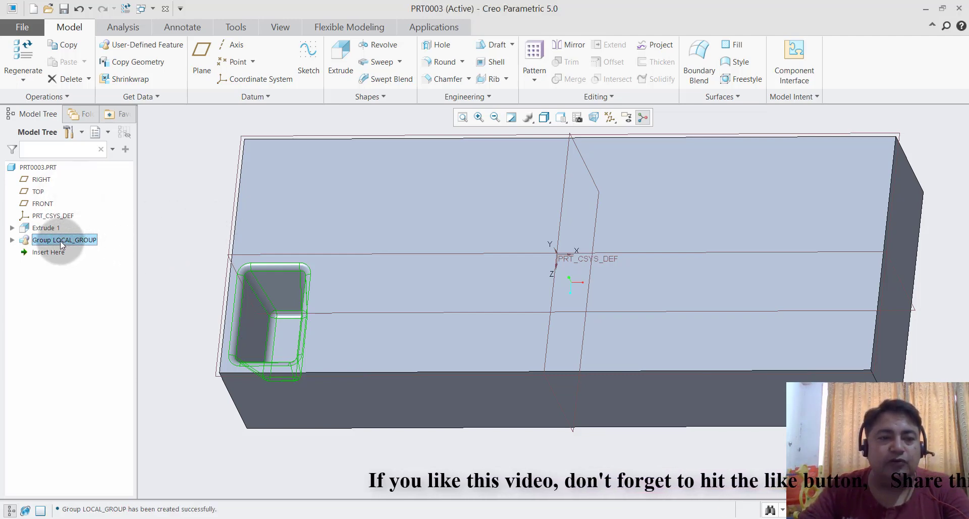
pyautogui.click(193, 244)
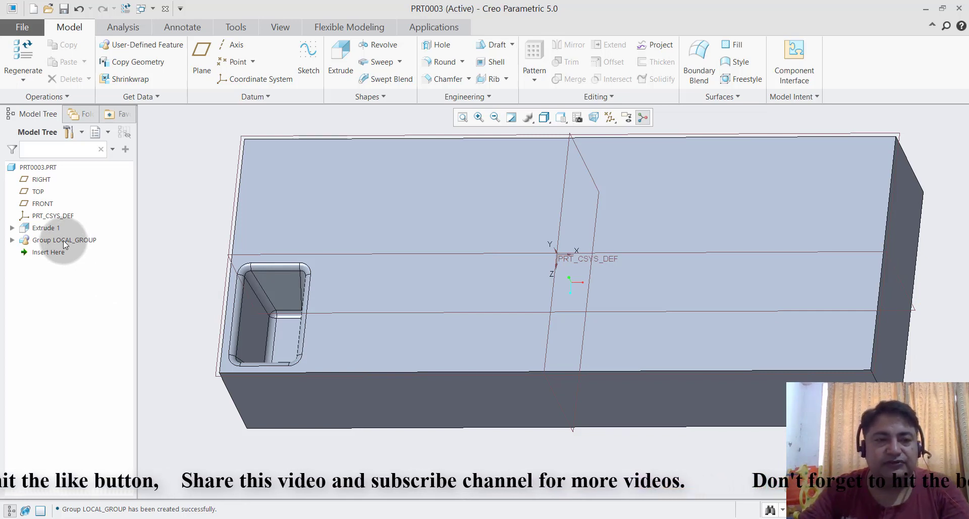
pyautogui.click(12, 241)
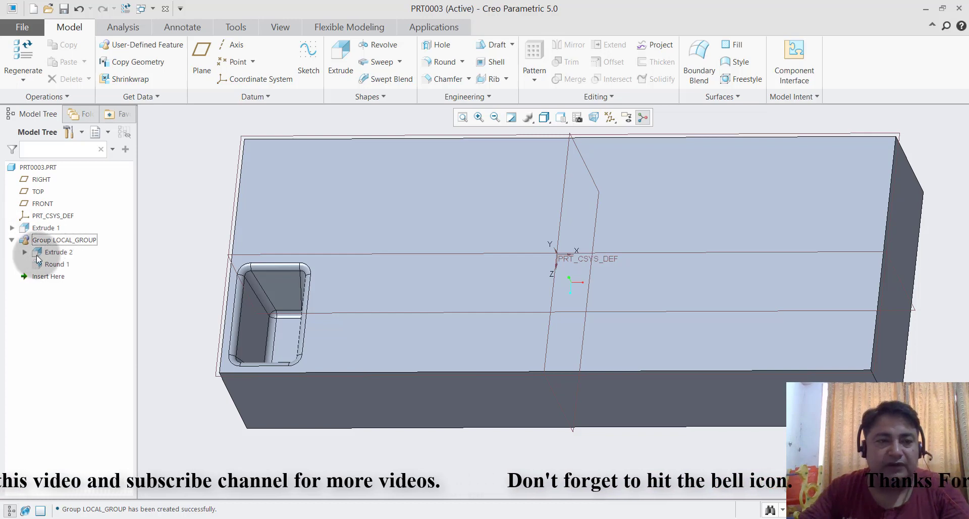
pyautogui.click(12, 240)
# Step: Select the pocket group and bring up the Pattern options
pyautogui.click(196, 202)
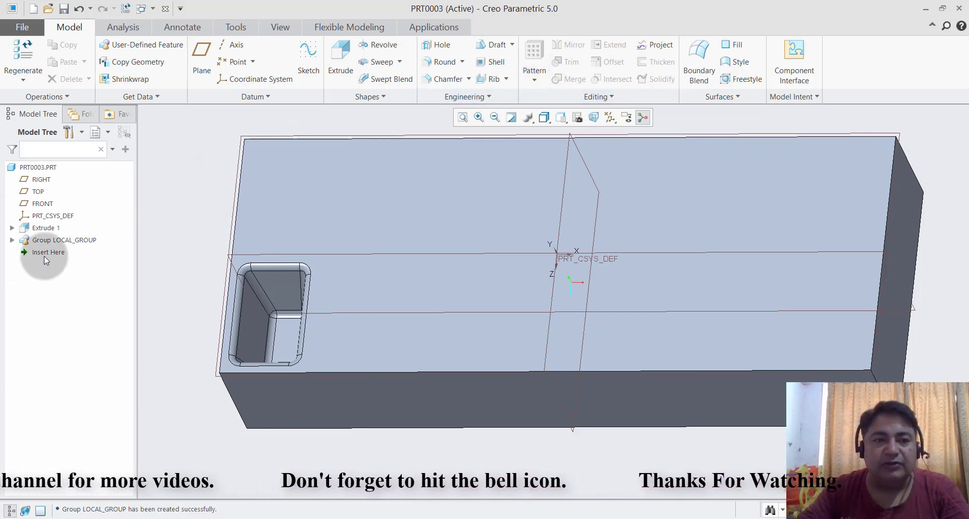
pyautogui.click(80, 240)
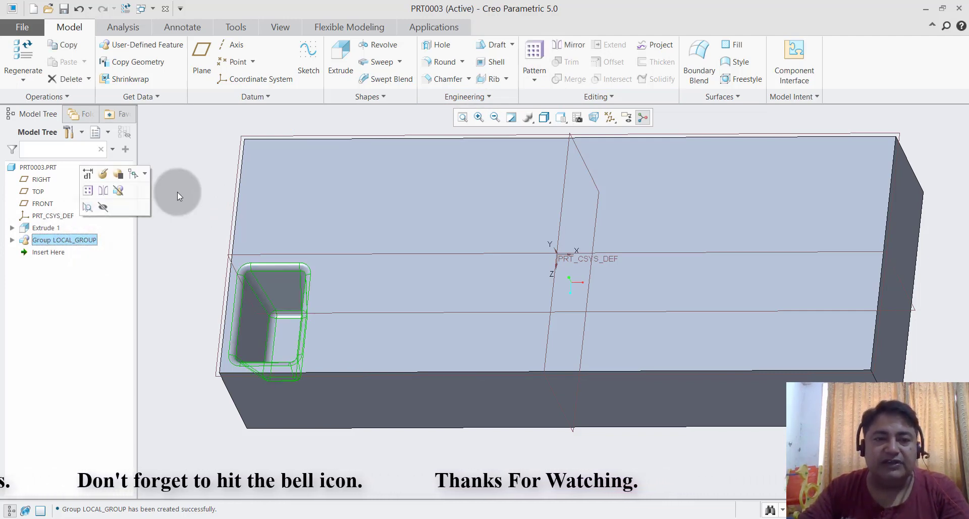
pyautogui.click(533, 78)
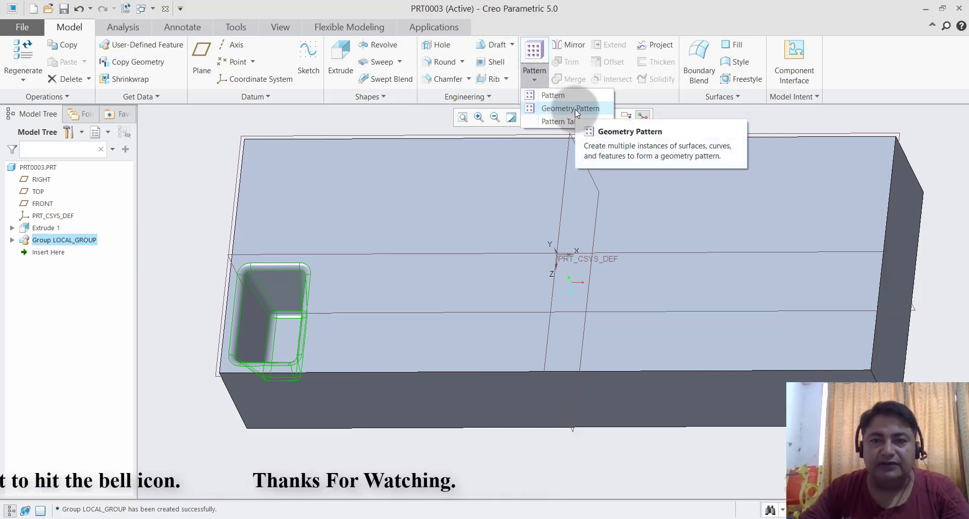
# Step: Begin a Direction-type geometry pattern along the flipped left edge, 2 members spaced 50.00
pyautogui.click(575, 109)
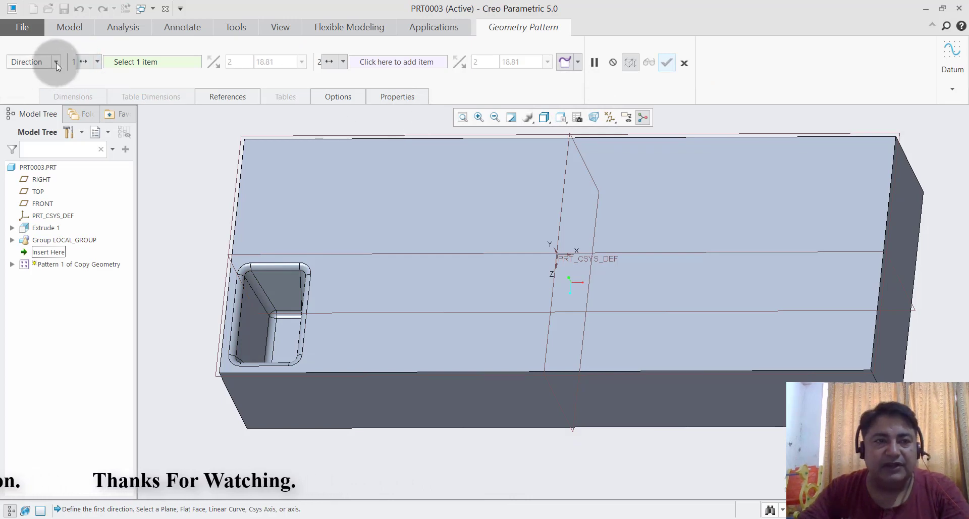
pyautogui.click(56, 62)
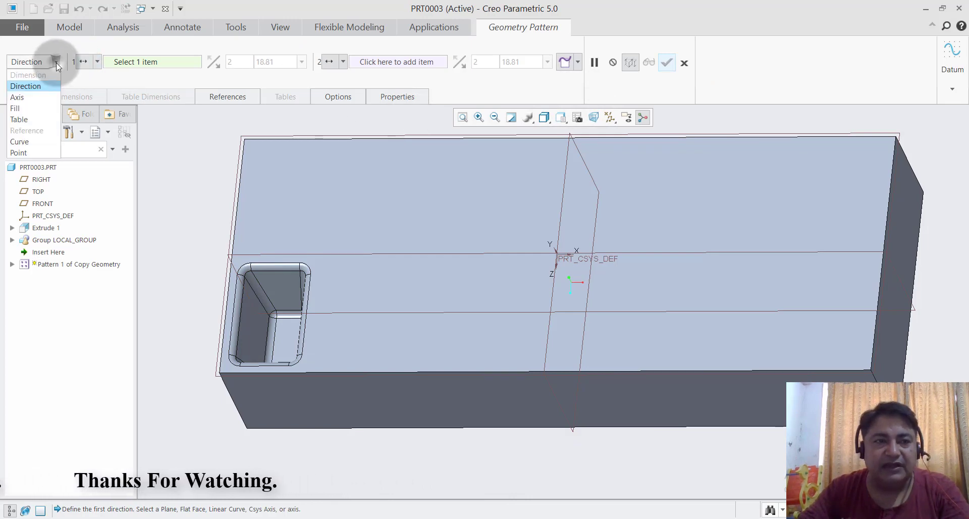
pyautogui.click(38, 88)
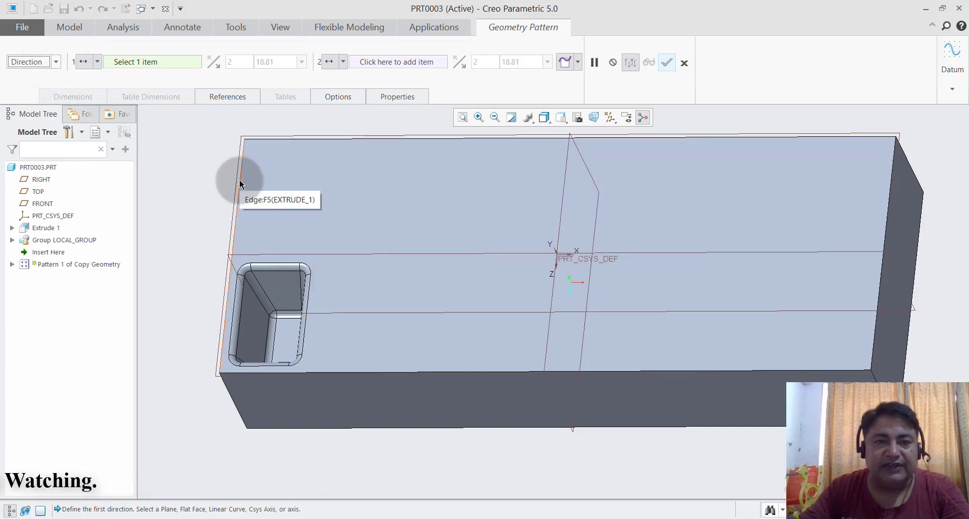
pyautogui.click(239, 179)
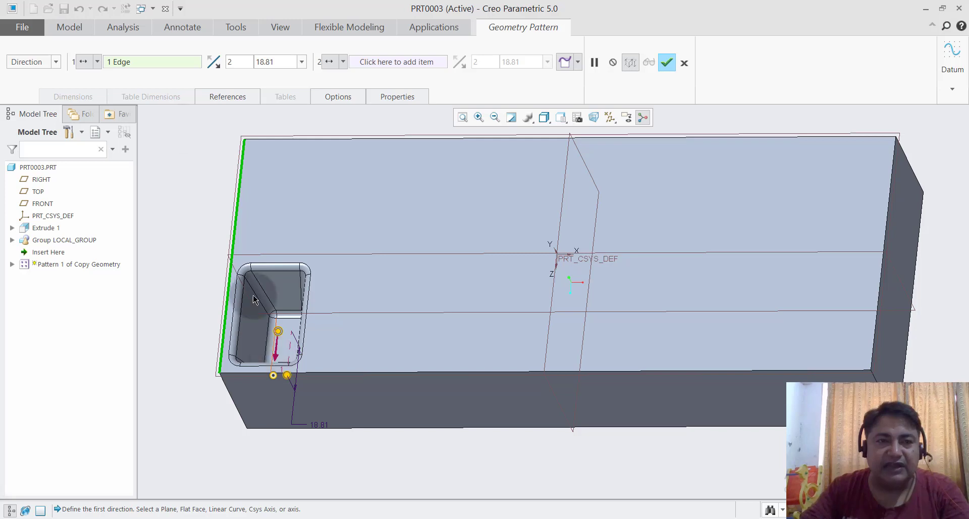
pyautogui.click(213, 66)
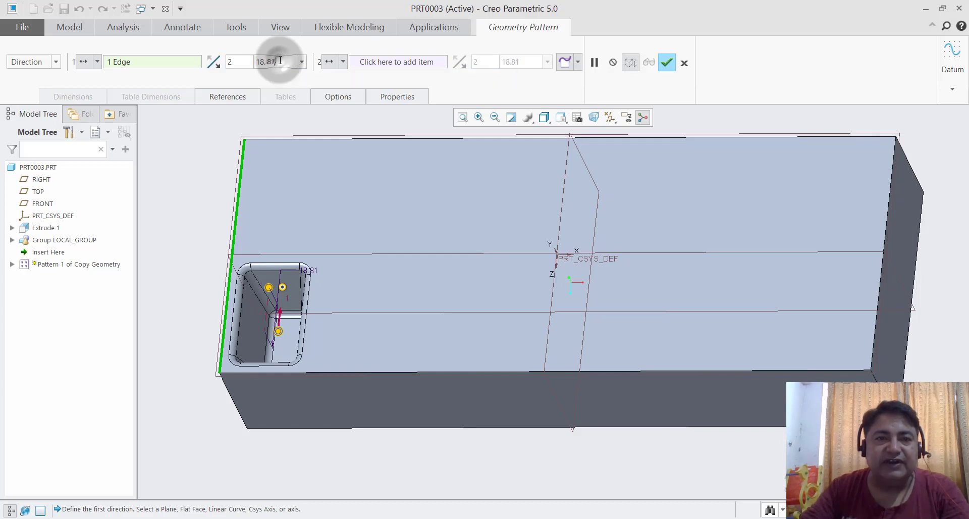
pyautogui.doubleClick(280, 60)
pyautogui.write('50')
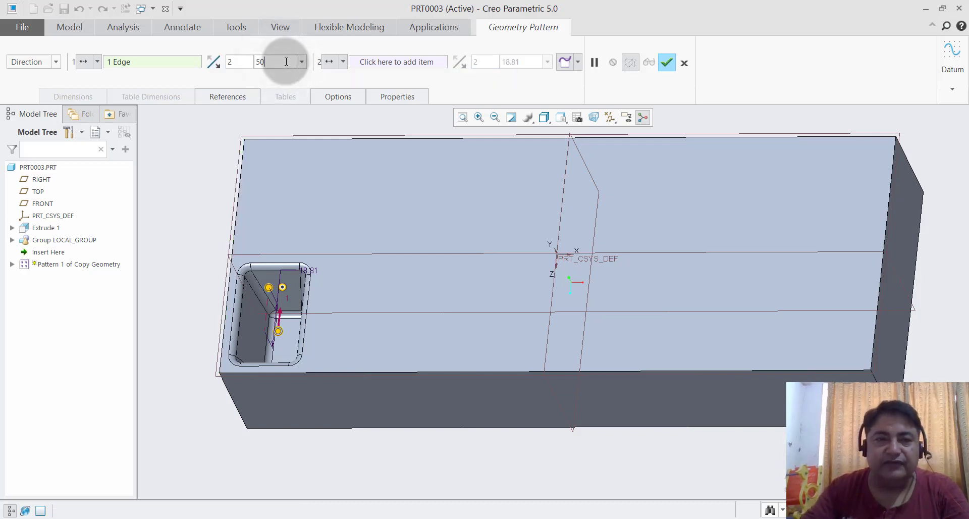
pyautogui.press('Return')
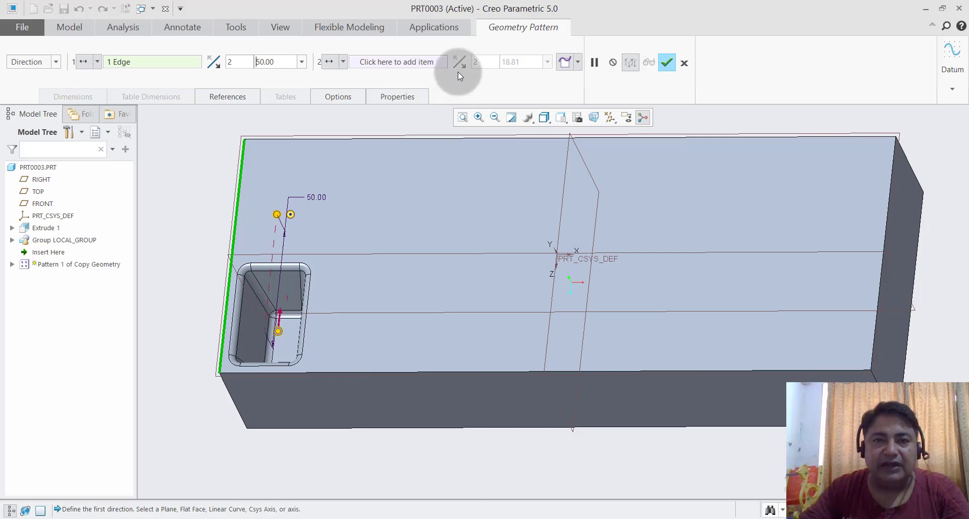
# Step: Add a flipped second direction along the top edge with 8 members at 32.00, finishing the pattern
pyautogui.click(396, 63)
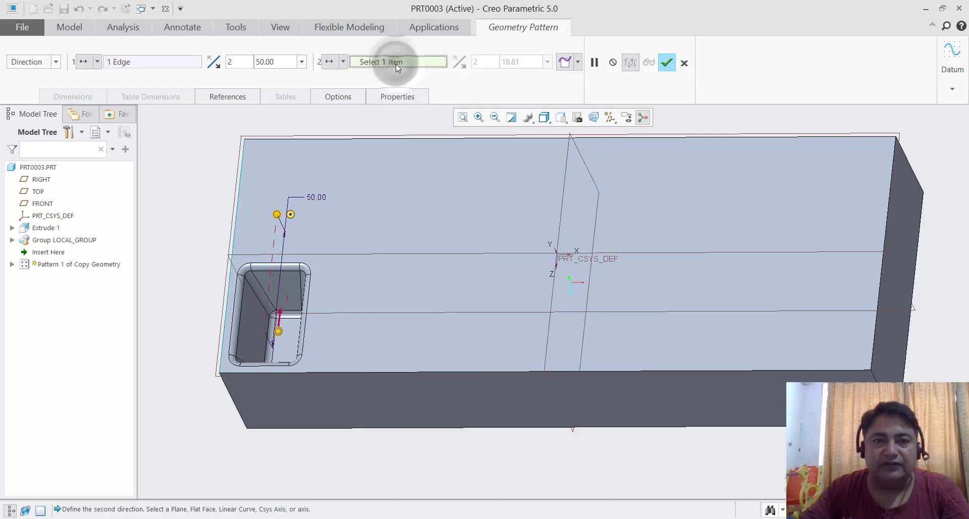
pyautogui.click(434, 137)
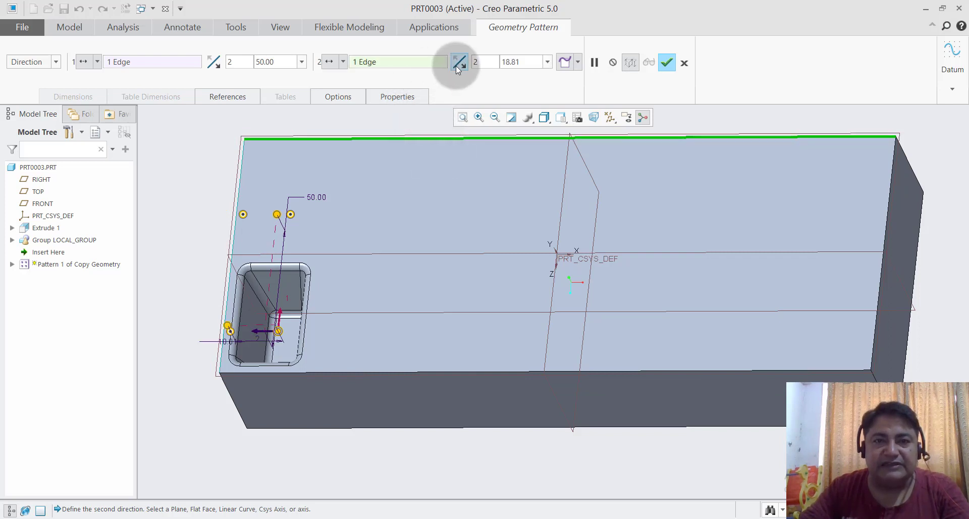
pyautogui.doubleClick(484, 61)
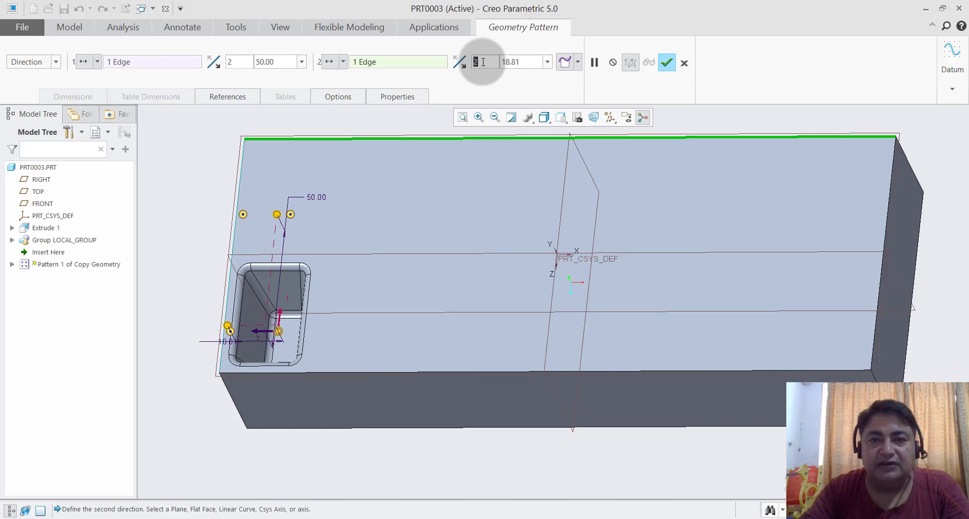
pyautogui.write('8')
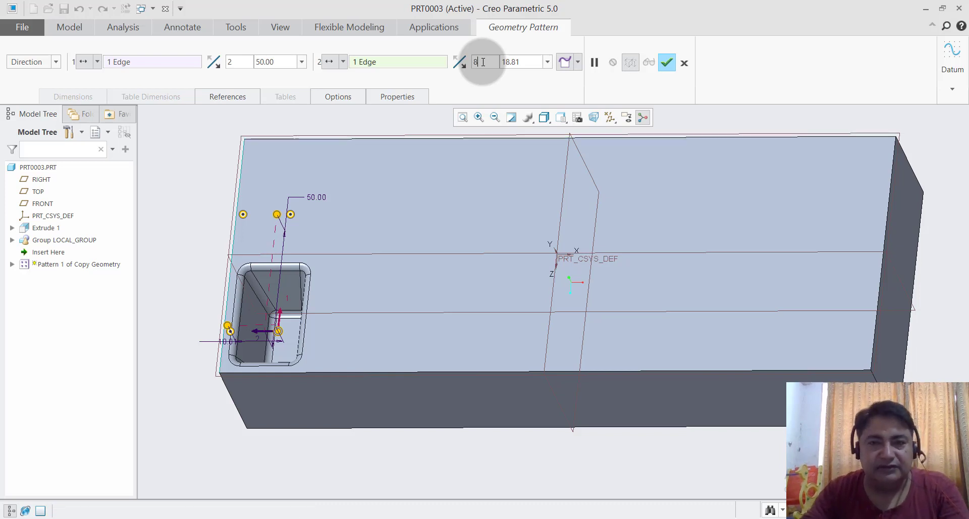
pyautogui.press('Tab')
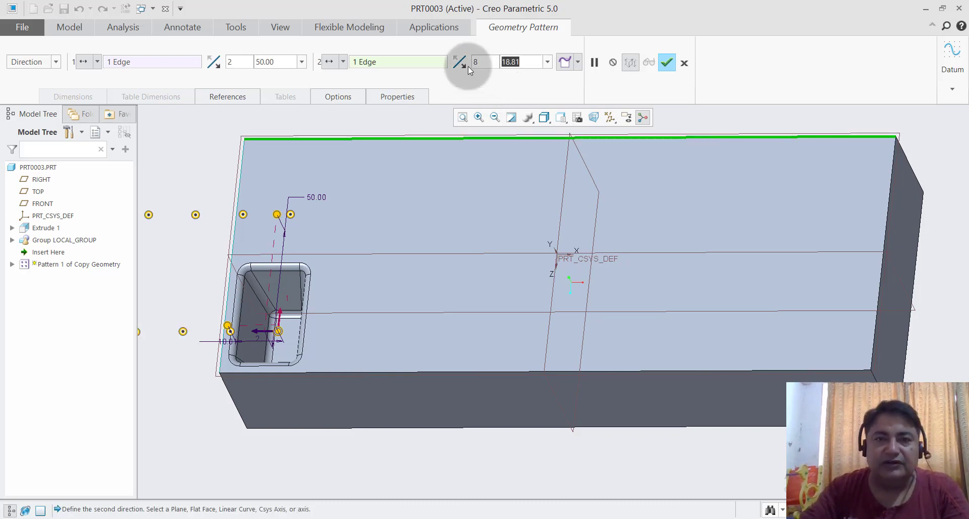
pyautogui.click(460, 64)
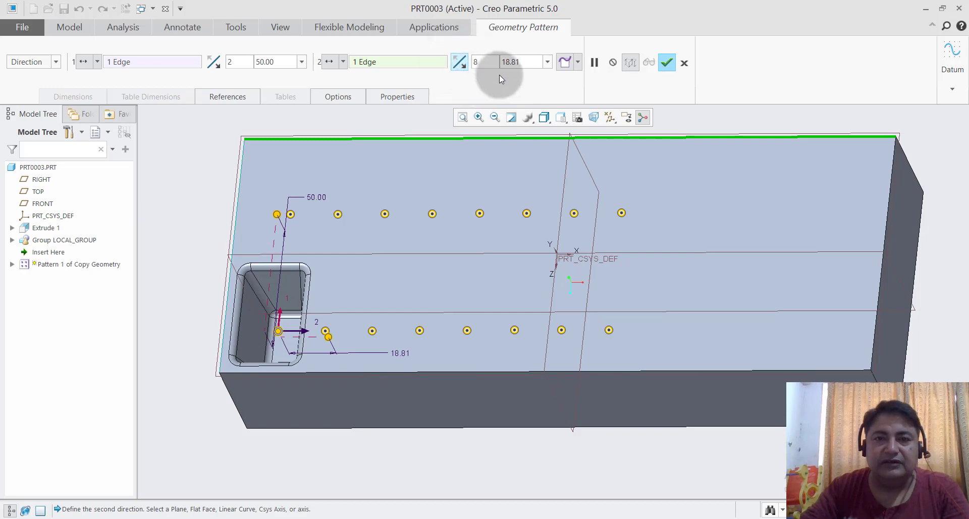
pyautogui.doubleClick(532, 62)
pyautogui.write('32')
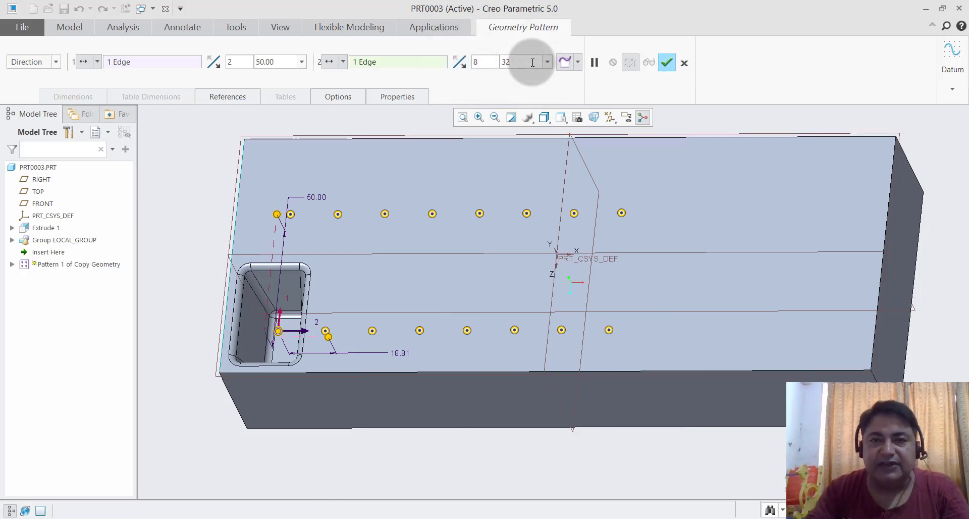
pyautogui.press('Return')
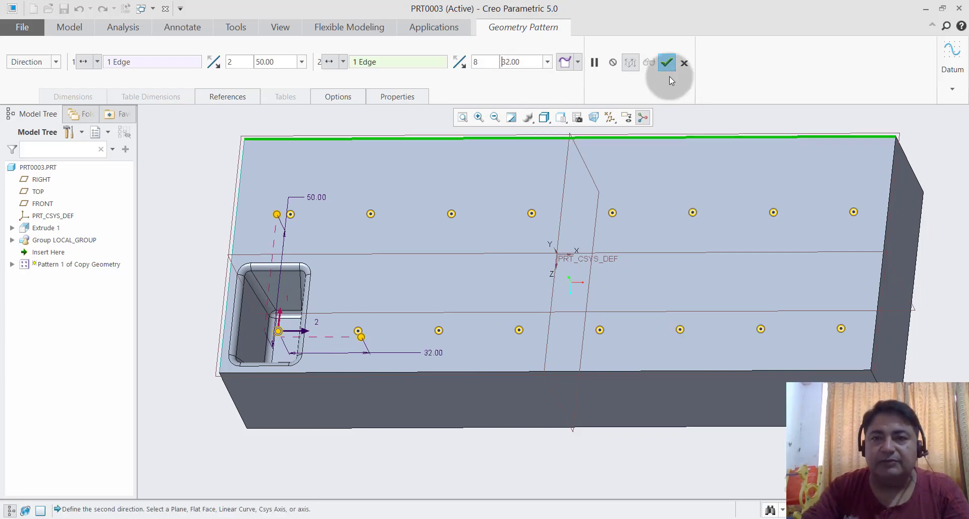
pyautogui.click(667, 63)
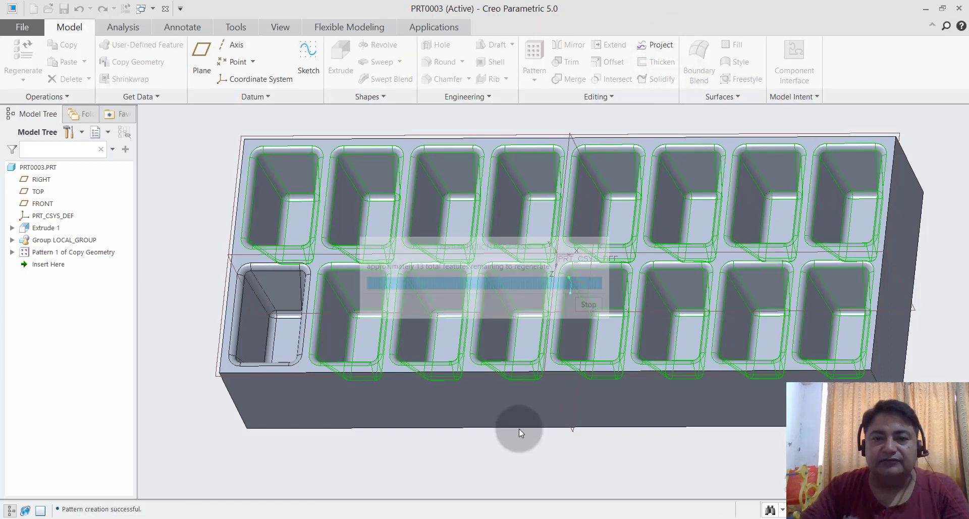
# Step: Orbit to view the pocket grid and start Shell 1 on the block
pyautogui.moveTo(498, 450)
pyautogui.mouseDown(button='middle')
pyautogui.moveTo(526, 424)
pyautogui.moveTo(516, 431)
pyautogui.moveTo(473, 410)
pyautogui.moveTo(571, 411)
pyautogui.mouseUp(button='middle')
pyautogui.scroll(5, 473, 410)
pyautogui.scroll(-8, 471, 409)
pyautogui.scroll(2, 574, 411)
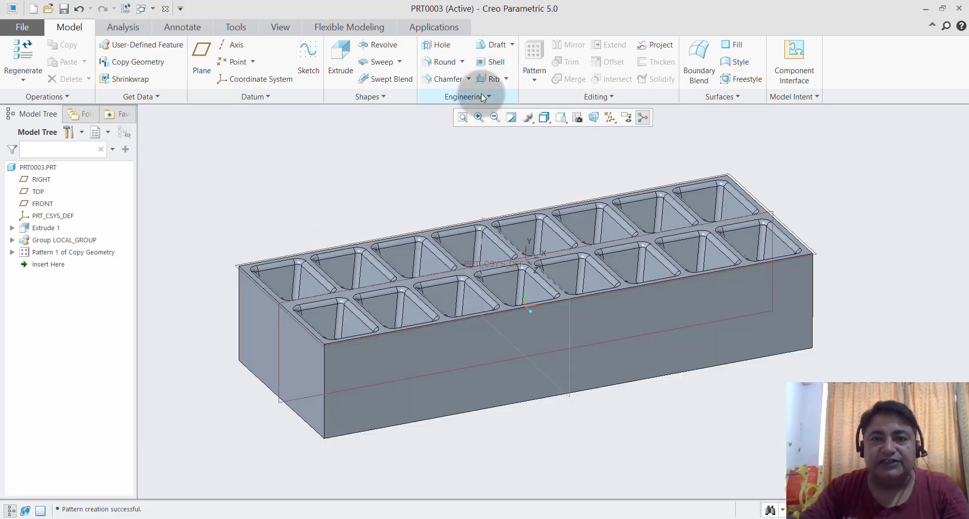
pyautogui.click(489, 63)
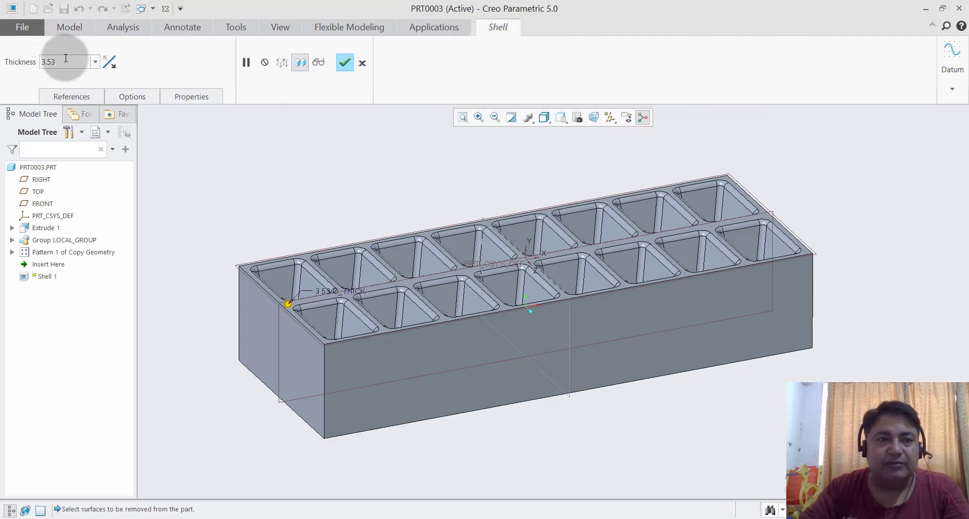
# Step: Shell the block at 1.00 thickness, removing its front, bottom and side faces
pyautogui.click(68, 61)
pyautogui.write('1')
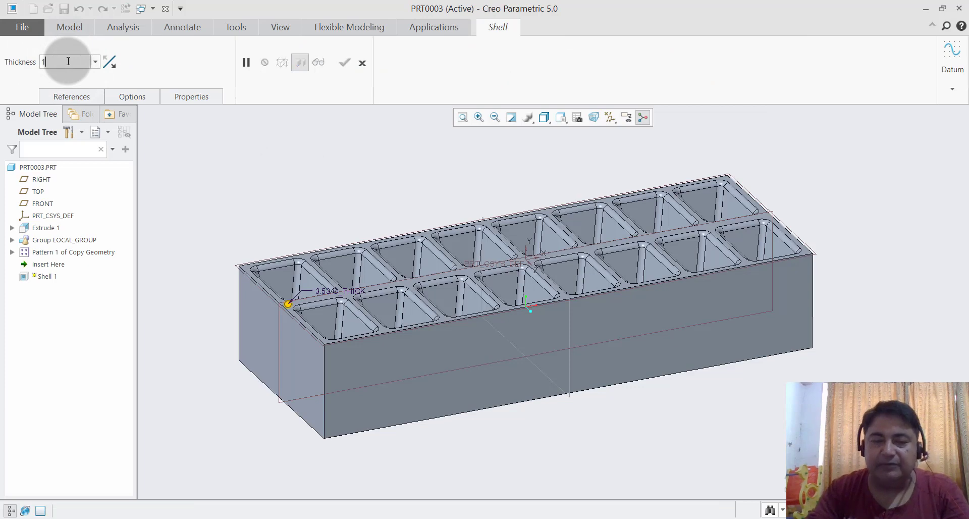
pyautogui.press('Return')
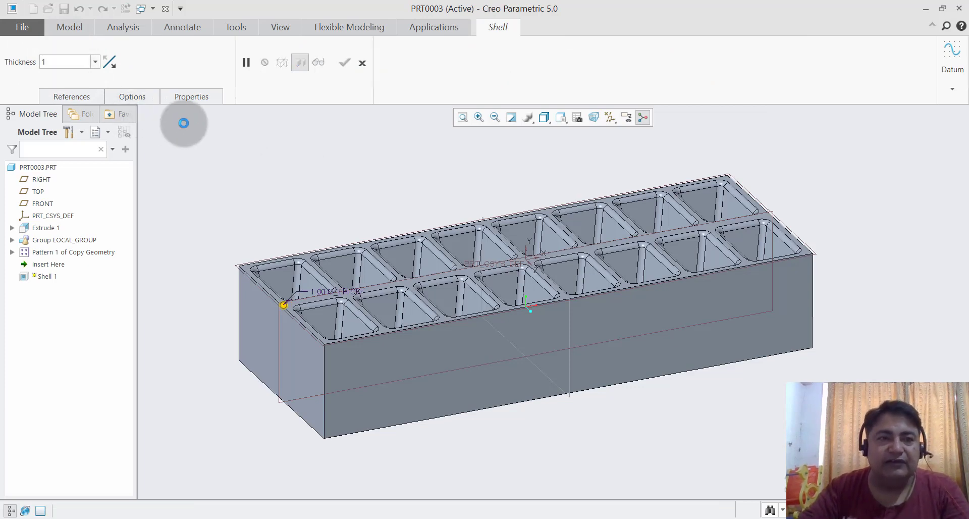
pyautogui.scroll(-2, 343, 150)
pyautogui.scroll(2, 233, 334)
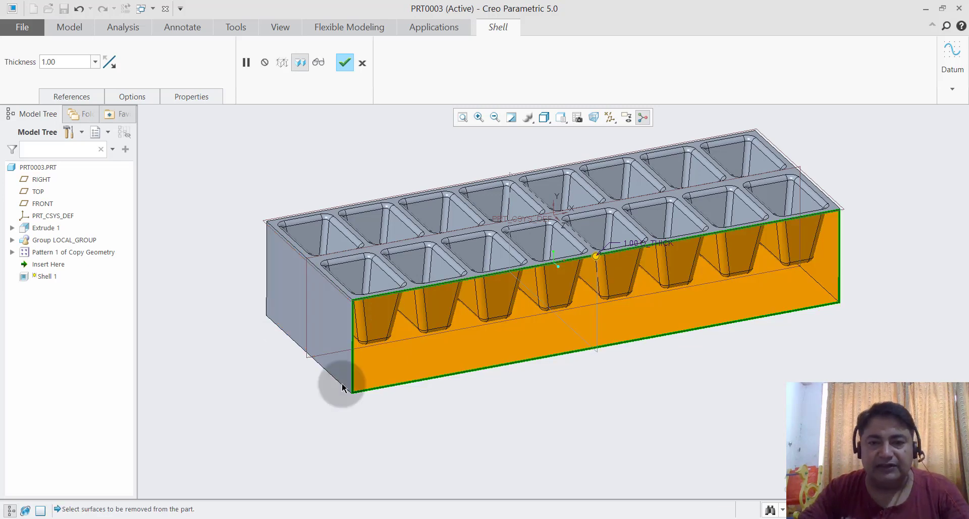
pyautogui.click(326, 305)
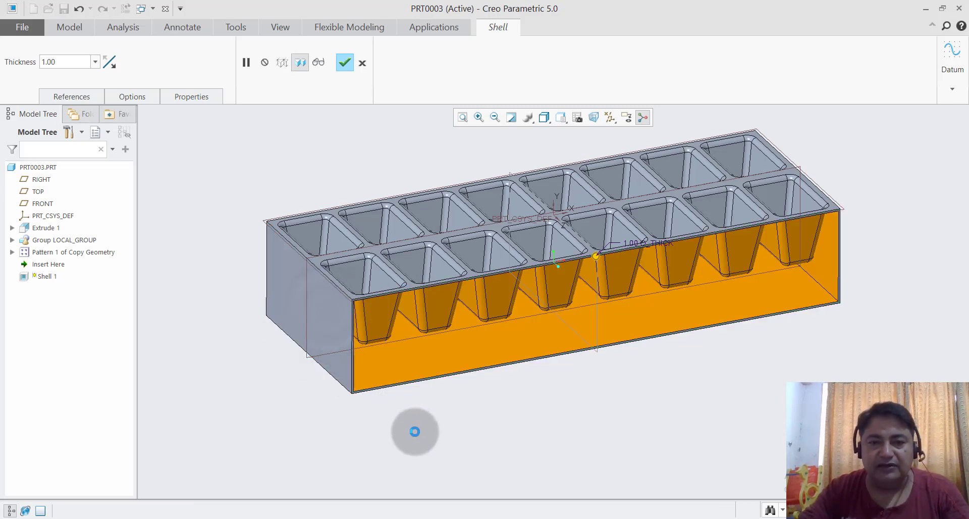
pyautogui.moveTo(415, 432)
pyautogui.mouseDown(button='middle')
pyautogui.moveTo(426, 400)
pyautogui.moveTo(326, 389)
pyautogui.mouseUp(button='middle')
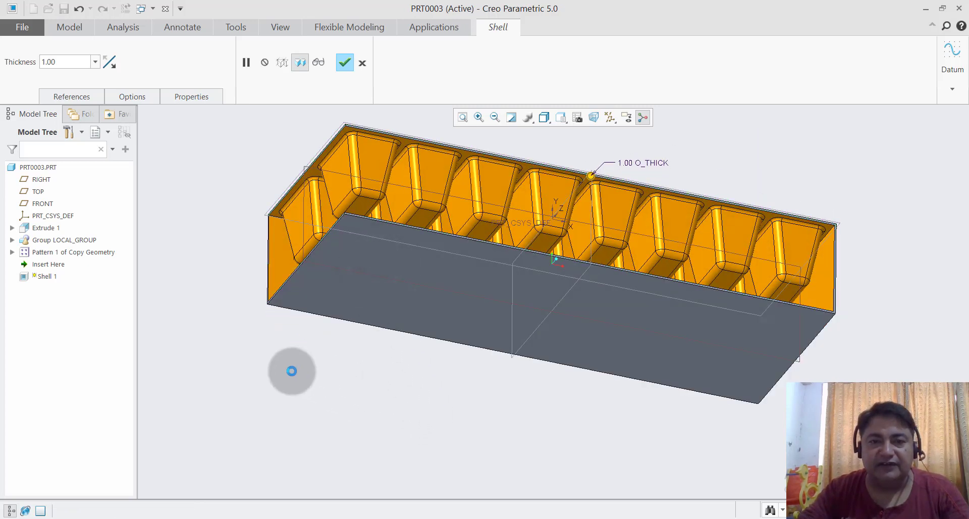
pyautogui.moveTo(292, 371); pyautogui.dragTo(463, 311, button='middle')
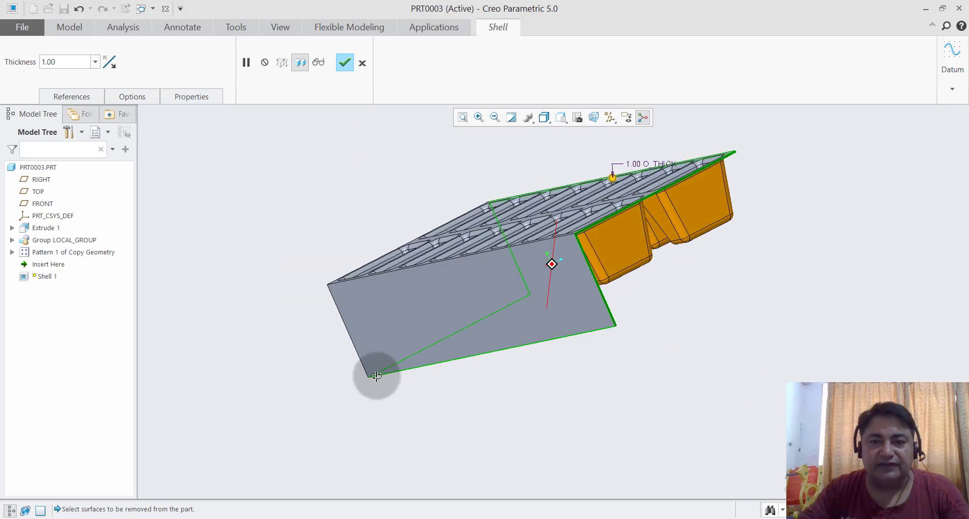
pyautogui.click(464, 309)
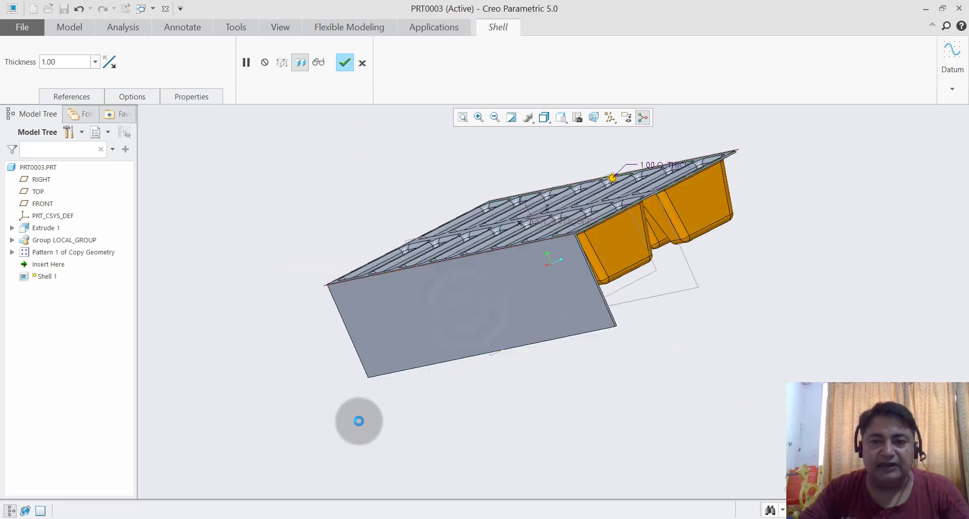
pyautogui.moveTo(361, 405)
pyautogui.mouseDown(button='middle')
pyautogui.moveTo(407, 400)
pyautogui.moveTo(380, 341)
pyautogui.mouseUp(button='middle')
pyautogui.click(381, 343)
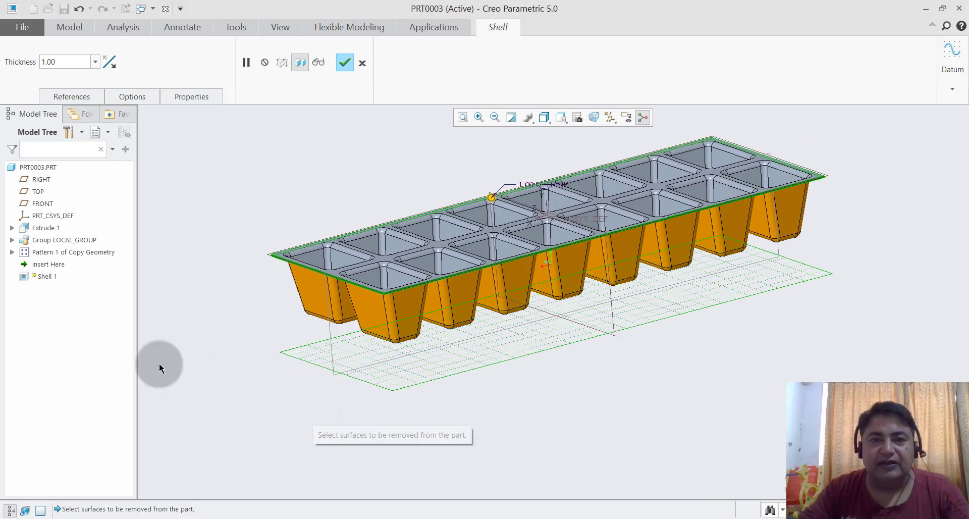
pyautogui.click(344, 64)
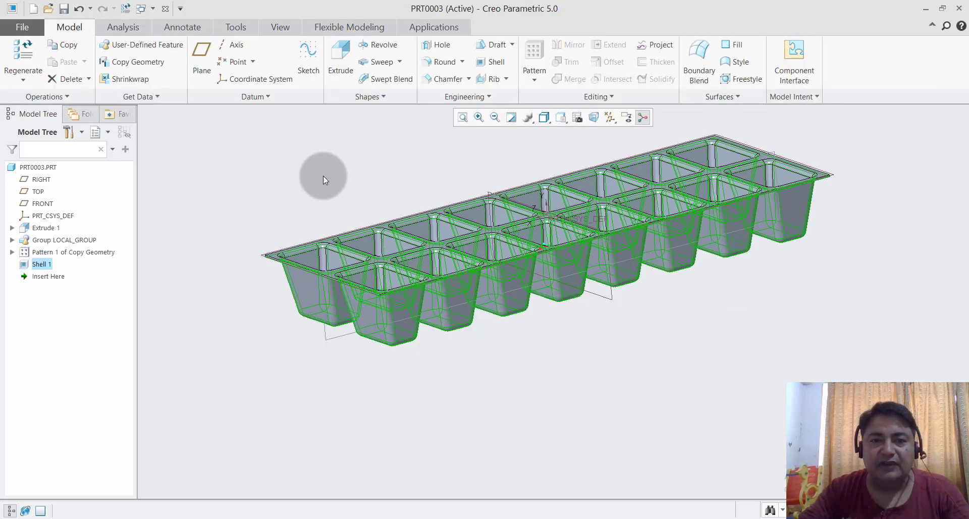
pyautogui.click(323, 180)
pyautogui.scroll(2, 347, 192)
pyautogui.scroll(-3, 485, 387)
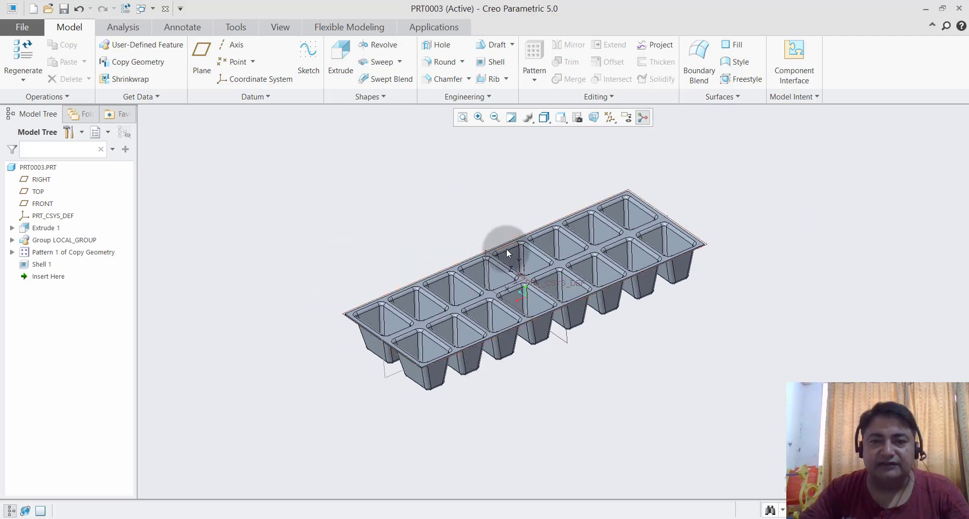
pyautogui.scroll(1, 506, 249)
pyautogui.scroll(2, 755, 256)
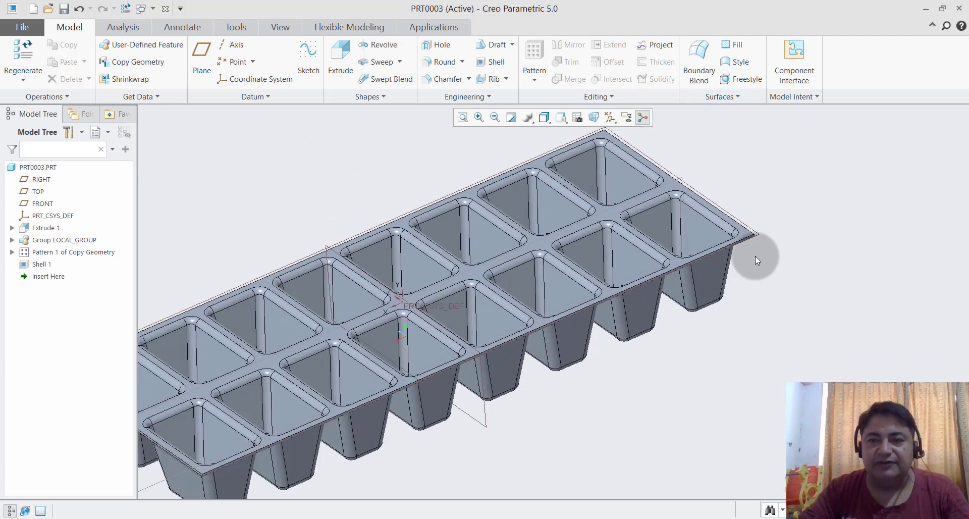
pyautogui.scroll(2, 762, 226)
pyautogui.scroll(2, 762, 226)
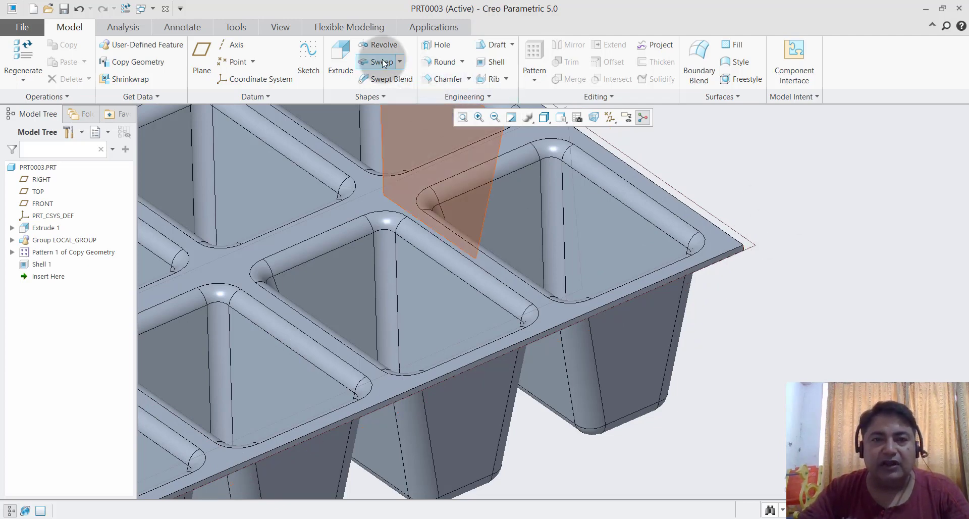
# Step: Start a 5.00 radius round and select the first flange corner edge
pyautogui.click(438, 62)
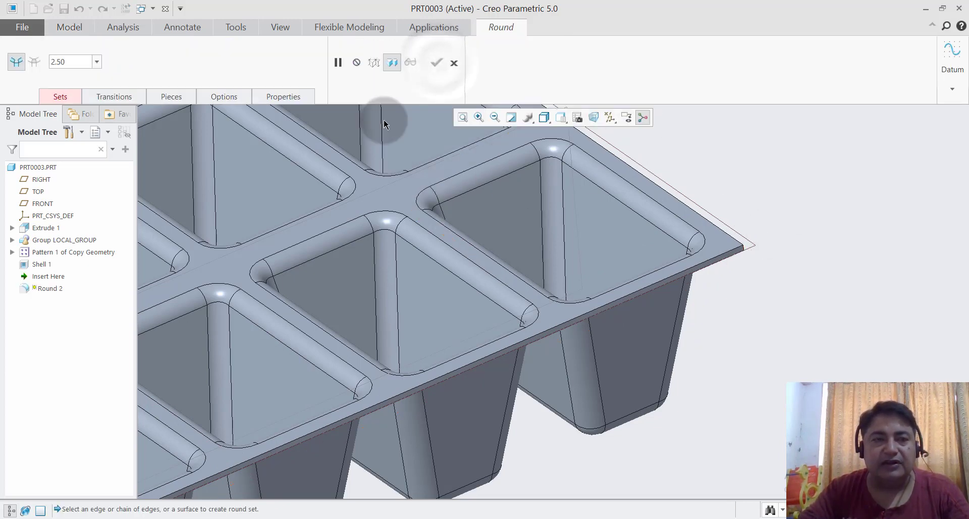
pyautogui.doubleClick(62, 66)
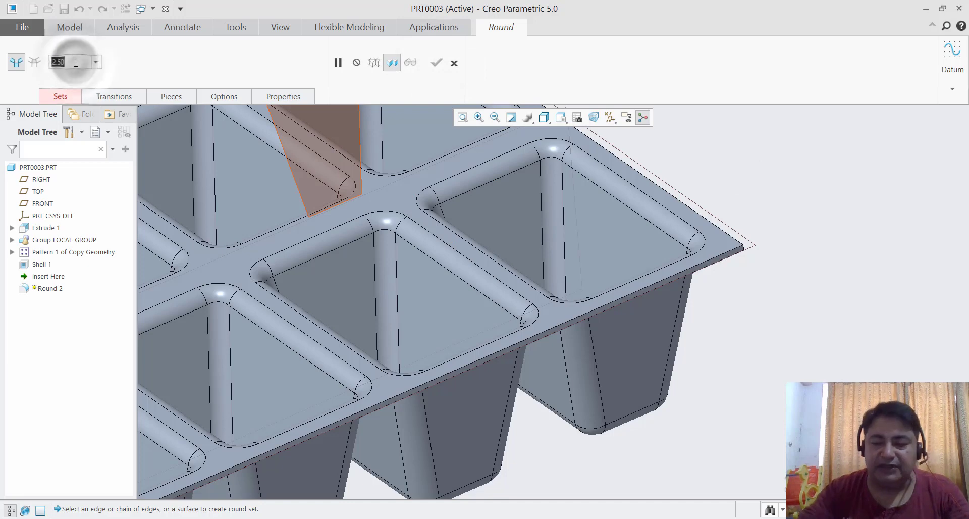
pyautogui.write('5')
pyautogui.press('Return')
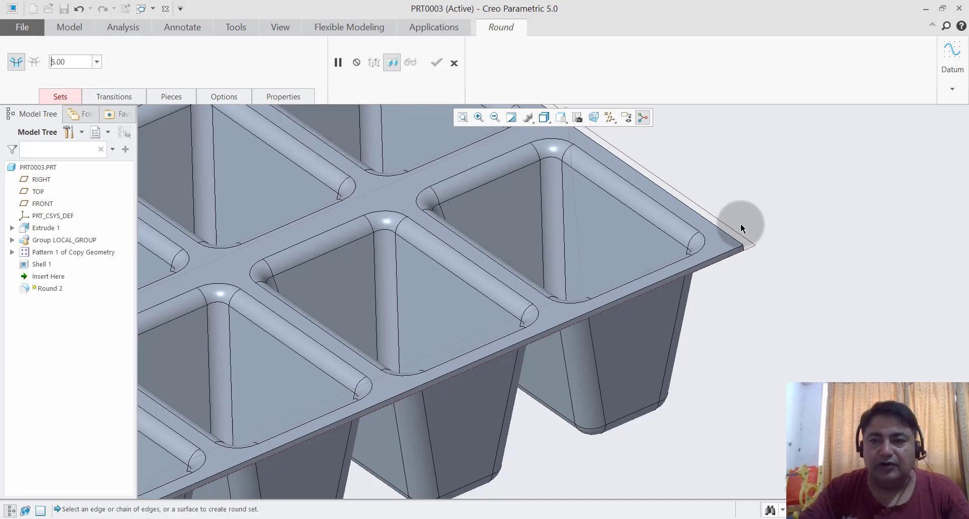
pyautogui.scroll(-3, 741, 225)
pyautogui.click(747, 299)
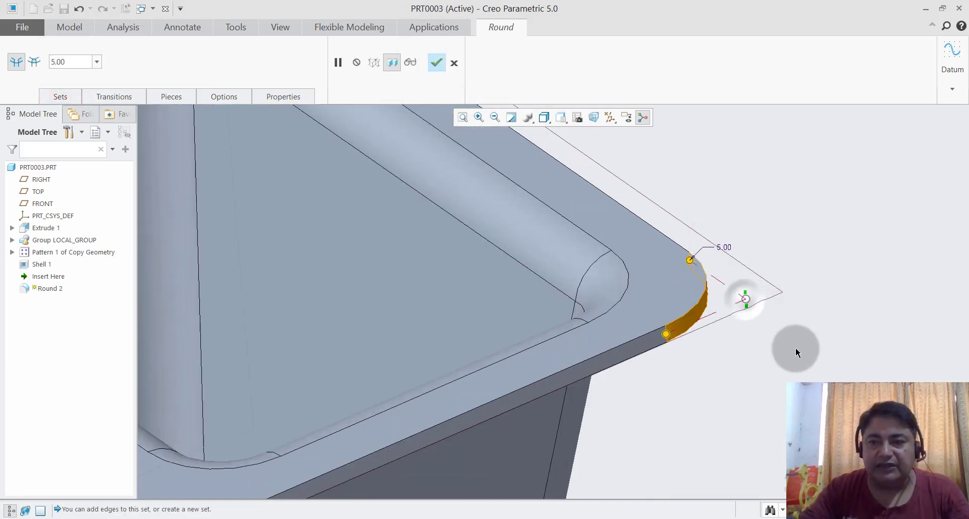
# Step: Add two more flange corner edges to the 5.00 round
pyautogui.scroll(5, 796, 347)
pyautogui.moveTo(667, 207); pyautogui.dragTo(688, 307, button='middle')
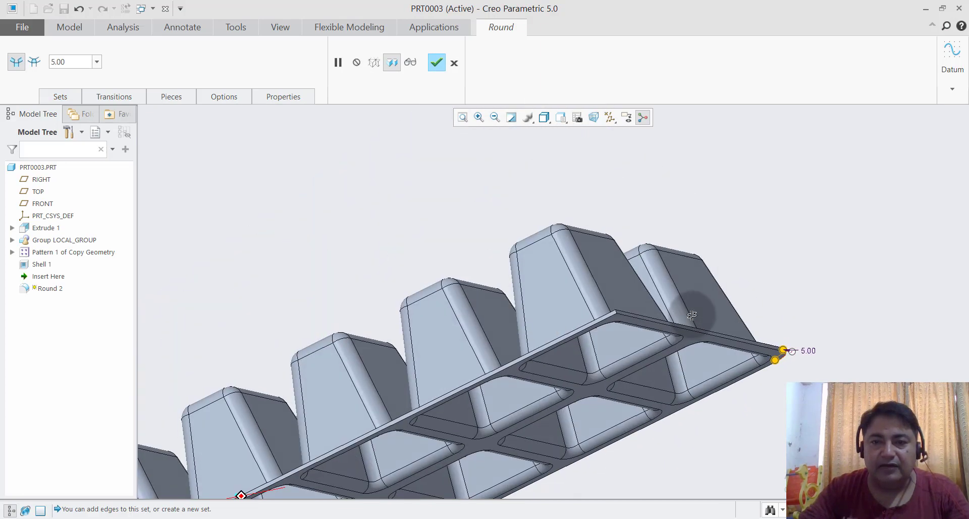
pyautogui.scroll(-4, 628, 314)
pyautogui.scroll(-3, 650, 360)
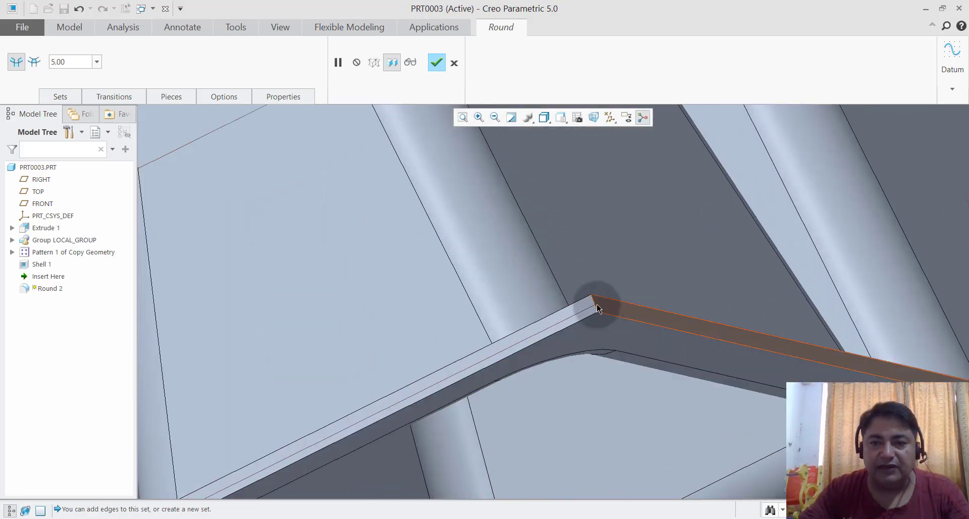
pyautogui.click(594, 305)
pyautogui.scroll(-5, 689, 279)
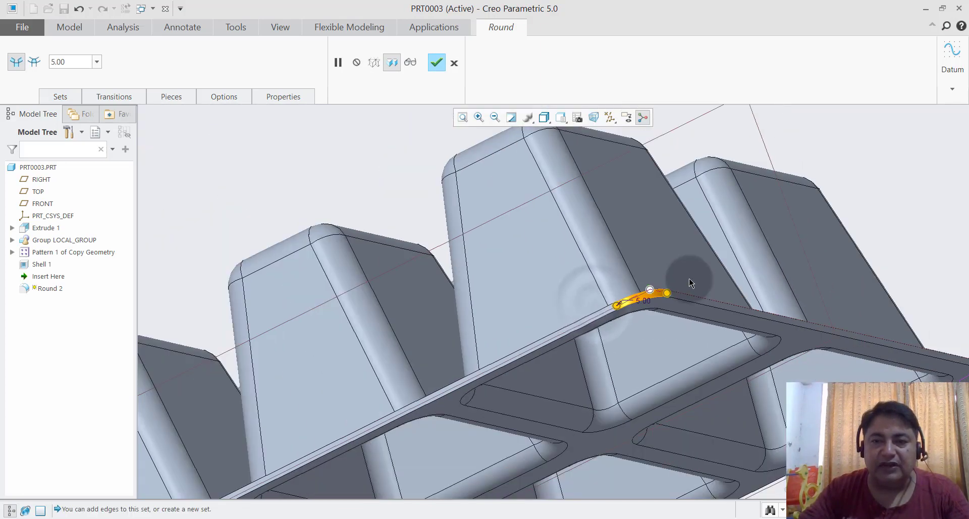
pyautogui.scroll(-3, 689, 277)
pyautogui.moveTo(592, 416); pyautogui.dragTo(686, 331, button='middle')
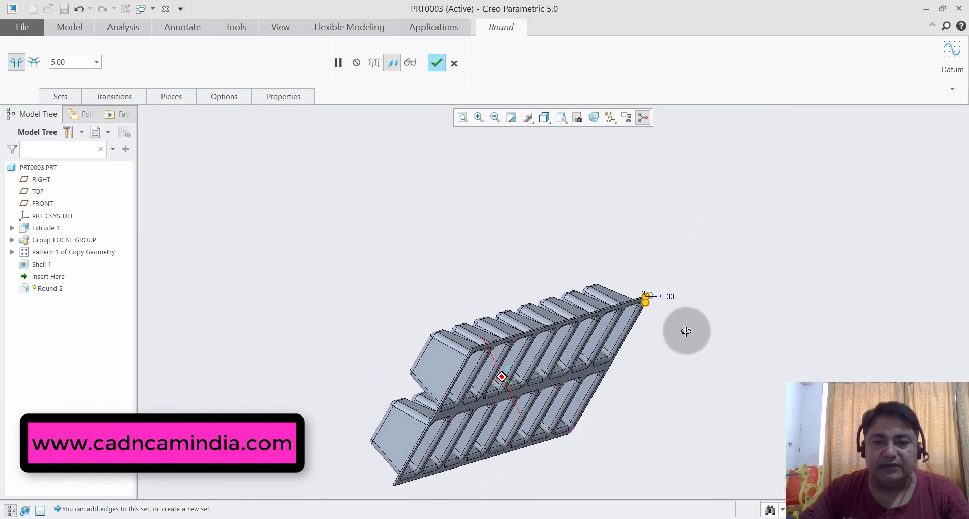
pyautogui.scroll(5, 470, 340)
pyautogui.scroll(3, 470, 341)
pyautogui.scroll(2, 449, 347)
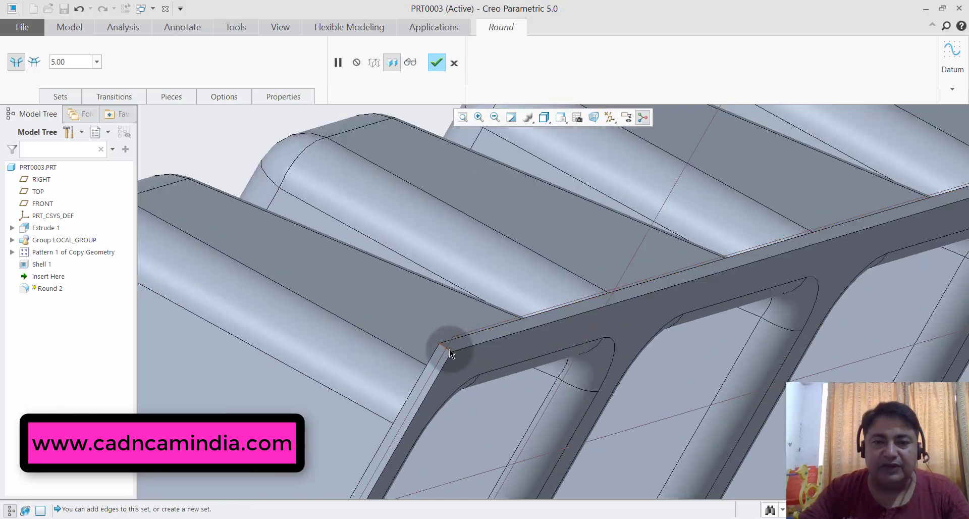
pyautogui.click(449, 347)
# Step: Add the last flange corner edge and complete Round 2
pyautogui.scroll(-5, 501, 281)
pyautogui.scroll(-3, 501, 278)
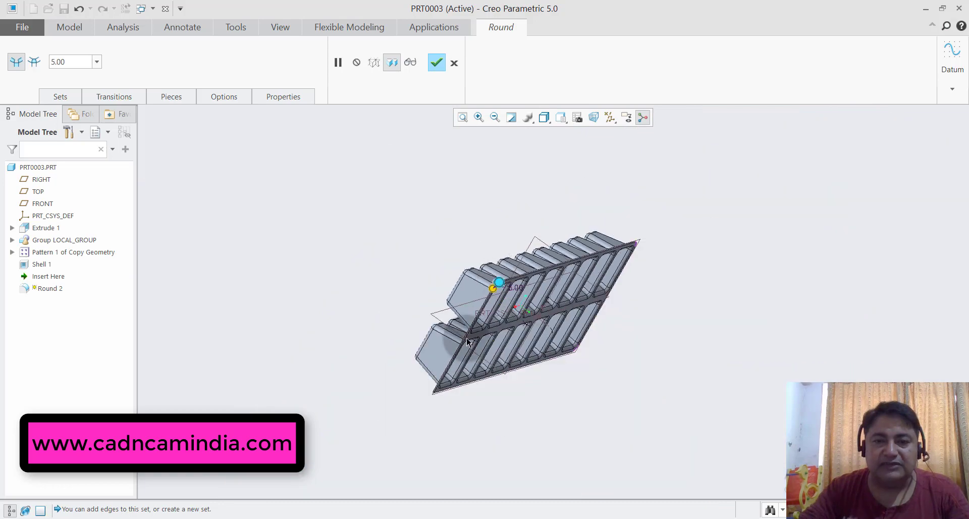
pyautogui.moveTo(466, 339); pyautogui.dragTo(425, 415, button='middle')
pyautogui.scroll(2, 554, 235)
pyautogui.scroll(2, 555, 235)
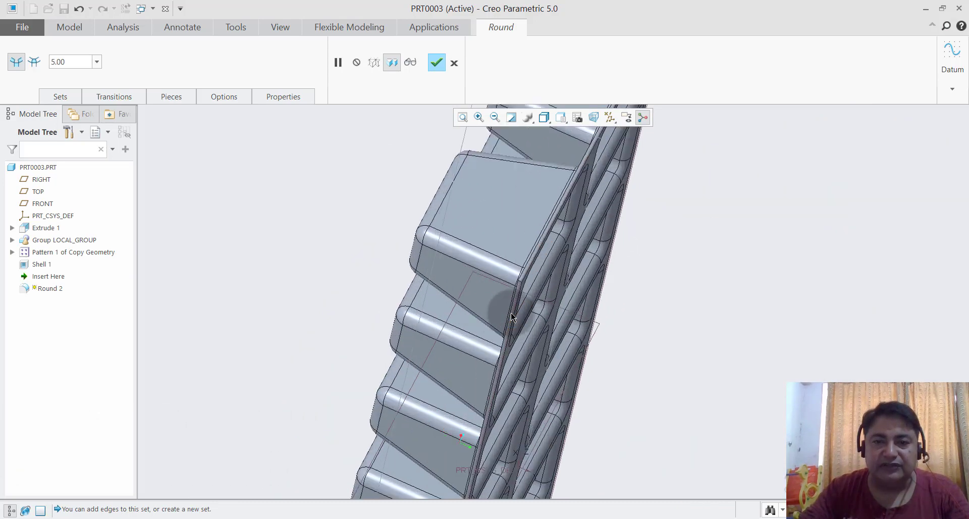
pyautogui.scroll(3, 513, 288)
pyautogui.scroll(3, 516, 290)
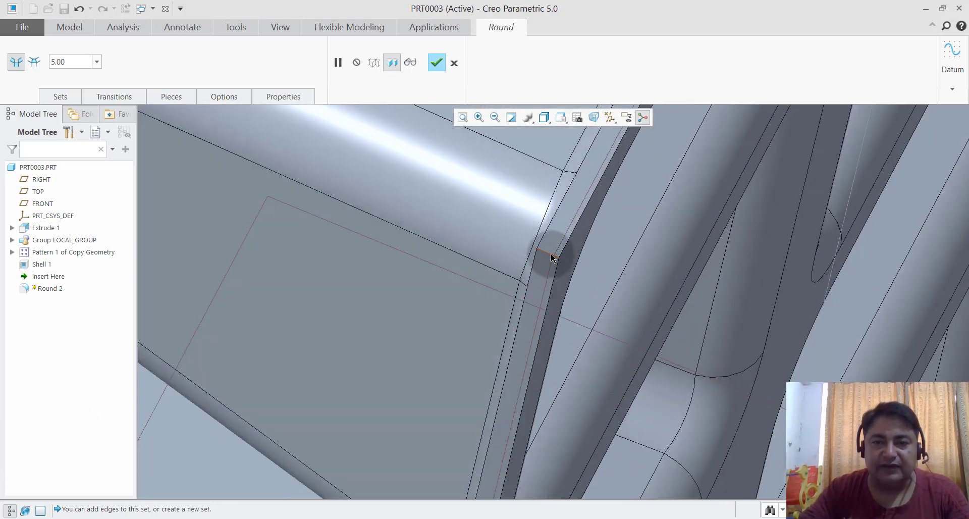
pyautogui.click(552, 273)
pyautogui.scroll(-3, 552, 300)
pyautogui.scroll(-5, 552, 301)
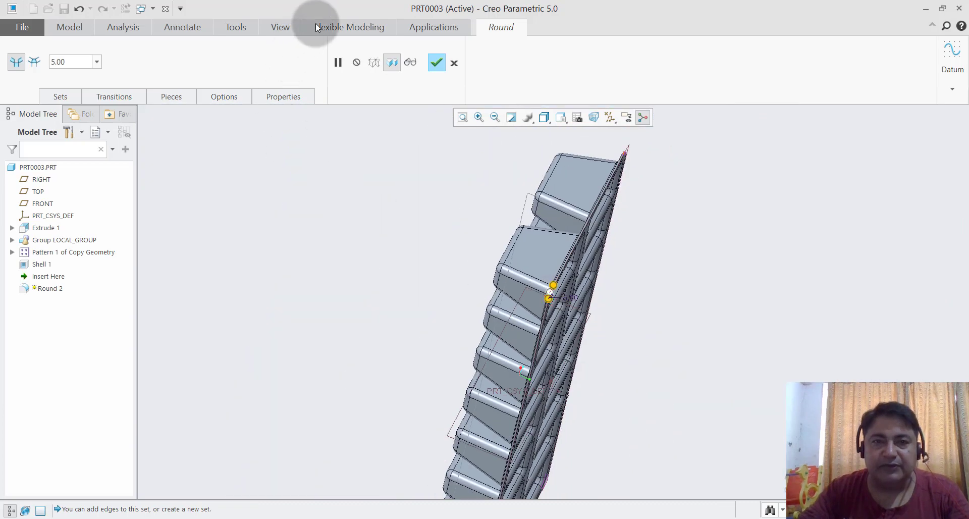
pyautogui.middleClick(432, 161)
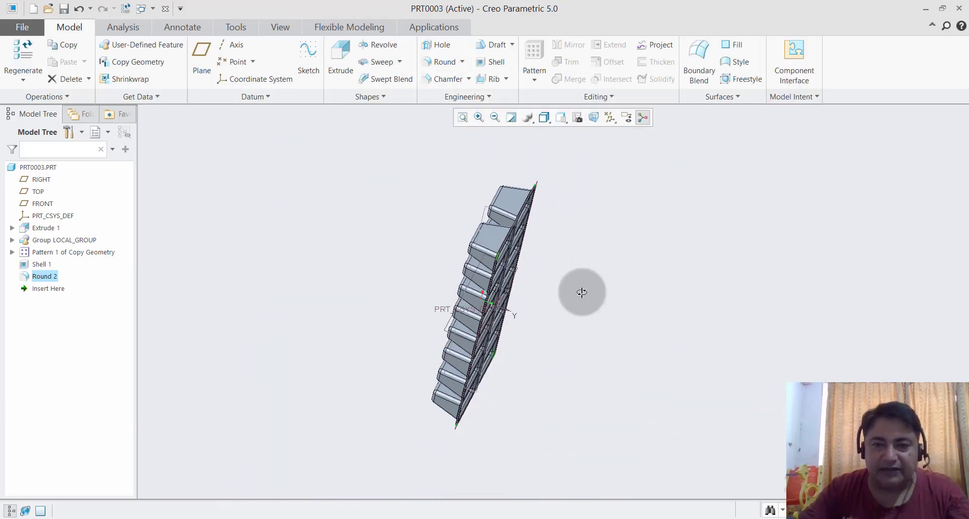
pyautogui.moveTo(580, 292)
pyautogui.mouseDown(button='middle')
pyautogui.moveTo(527, 213)
pyautogui.moveTo(507, 202)
pyautogui.mouseUp(button='middle')
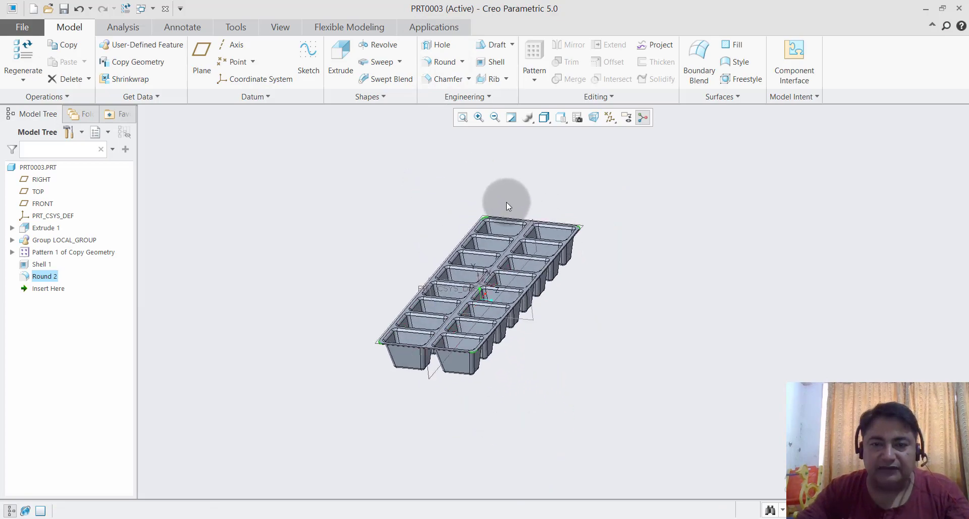
pyautogui.scroll(2, 532, 331)
pyautogui.scroll(3, 500, 351)
pyautogui.scroll(-2, 489, 379)
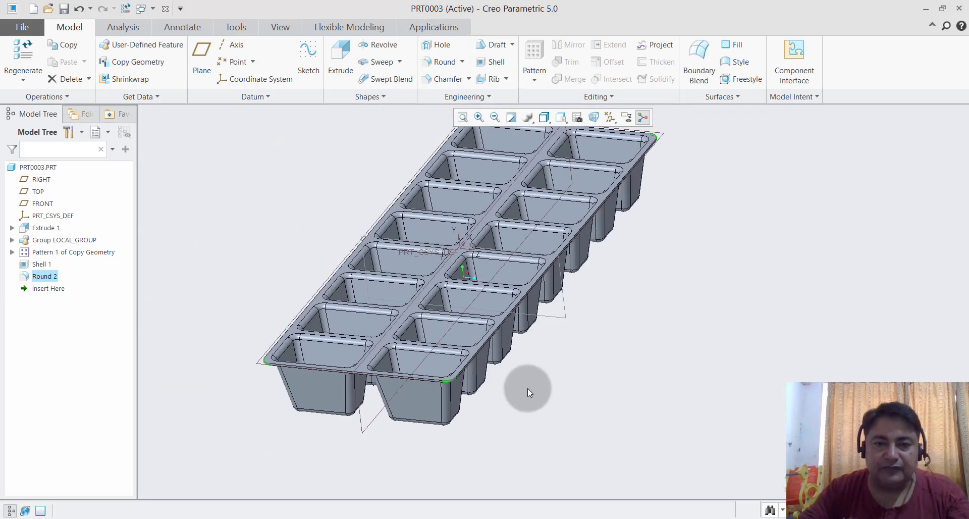
pyautogui.moveTo(565, 366)
pyautogui.mouseDown(button='middle')
pyautogui.moveTo(558, 374)
pyautogui.moveTo(570, 380)
pyautogui.mouseUp(button='middle')
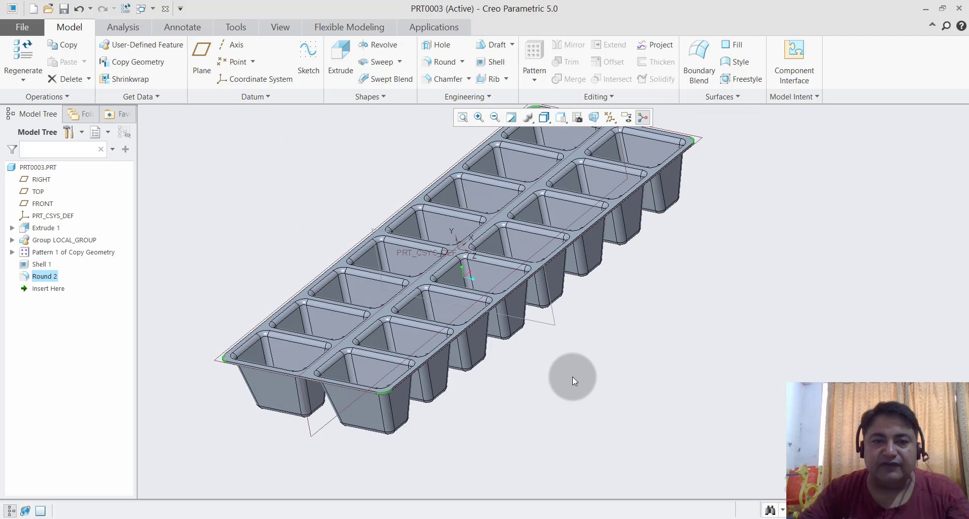
pyautogui.scroll(3, 223, 377)
pyautogui.scroll(2, 226, 331)
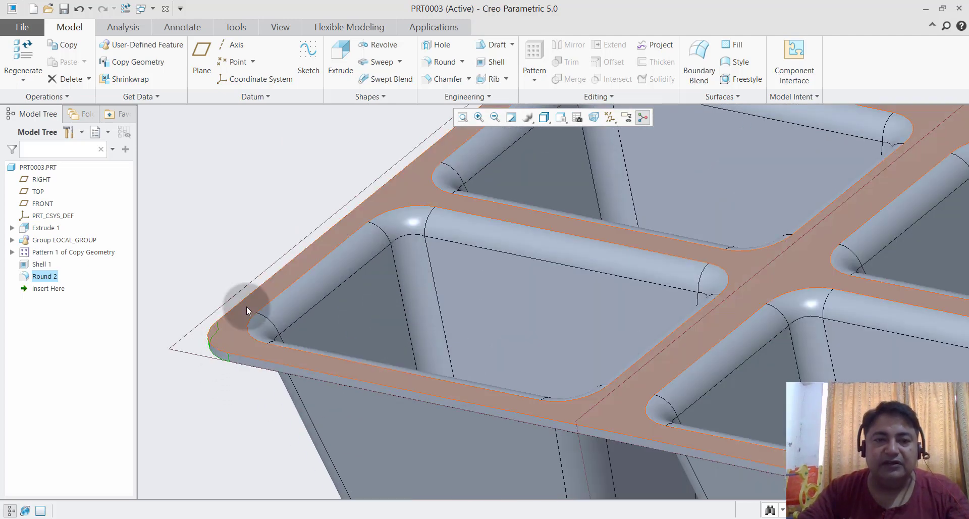
pyautogui.scroll(-1, 235, 356)
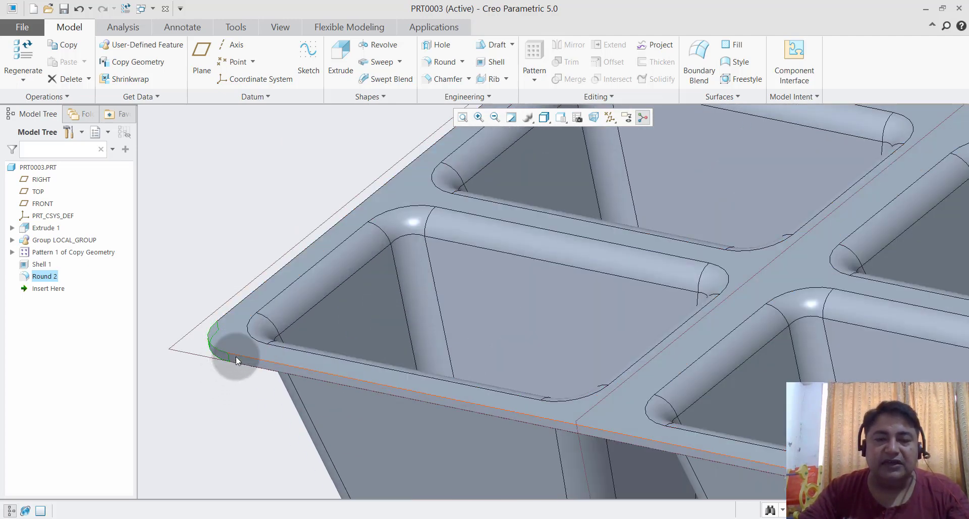
pyautogui.scroll(-2, 235, 357)
pyautogui.scroll(-2, 236, 356)
pyautogui.scroll(-2, 684, 405)
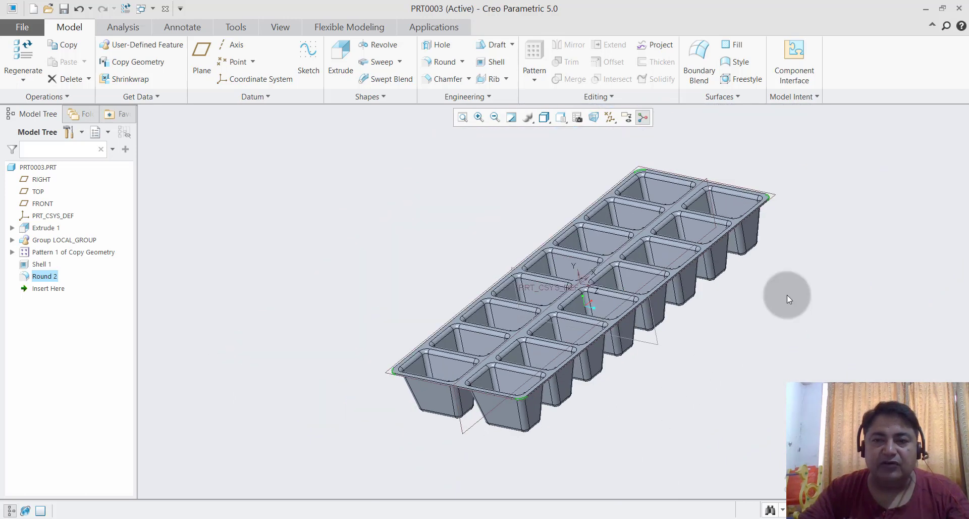
pyautogui.scroll(1, 791, 287)
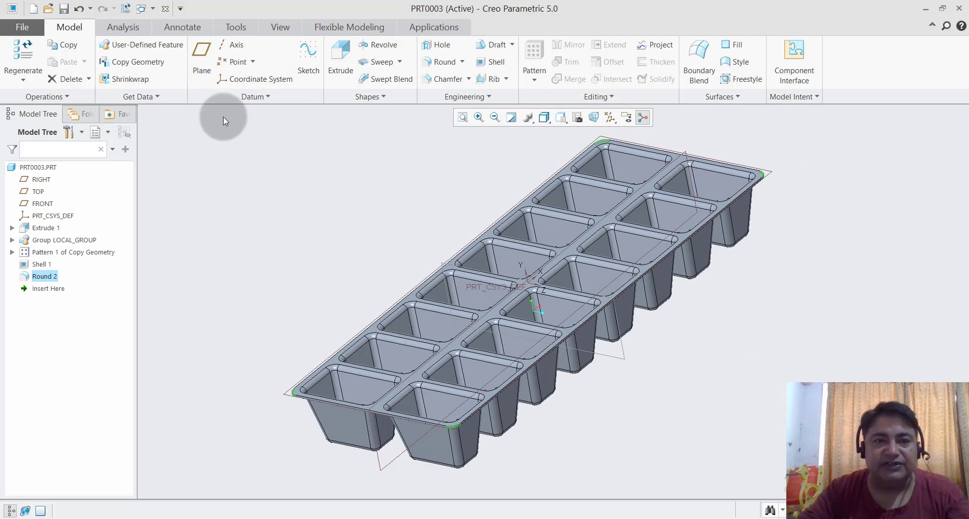
# Step: Place Sketch 1 on the top flange surface with RIGHT as reference, viewed straight down
pyautogui.click(310, 62)
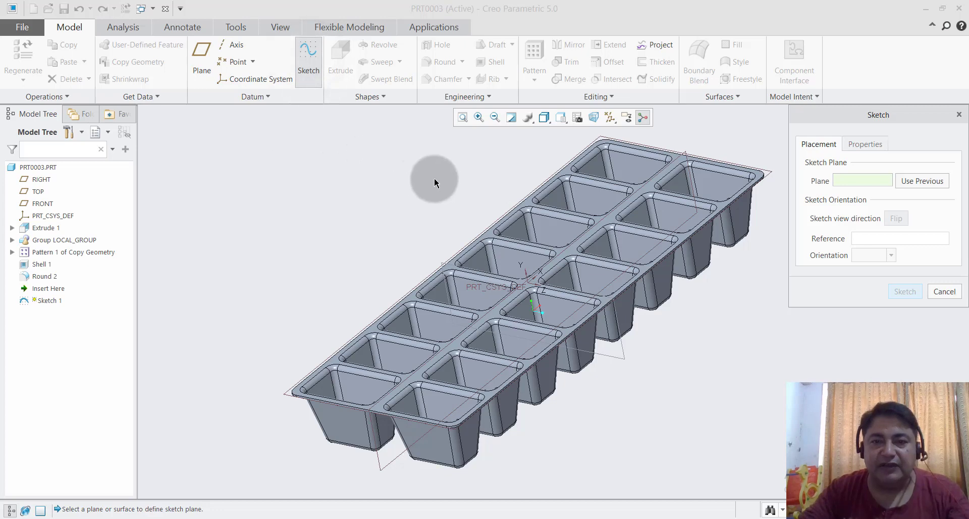
pyautogui.scroll(2, 435, 179)
pyautogui.scroll(2, 494, 248)
pyautogui.scroll(2, 467, 287)
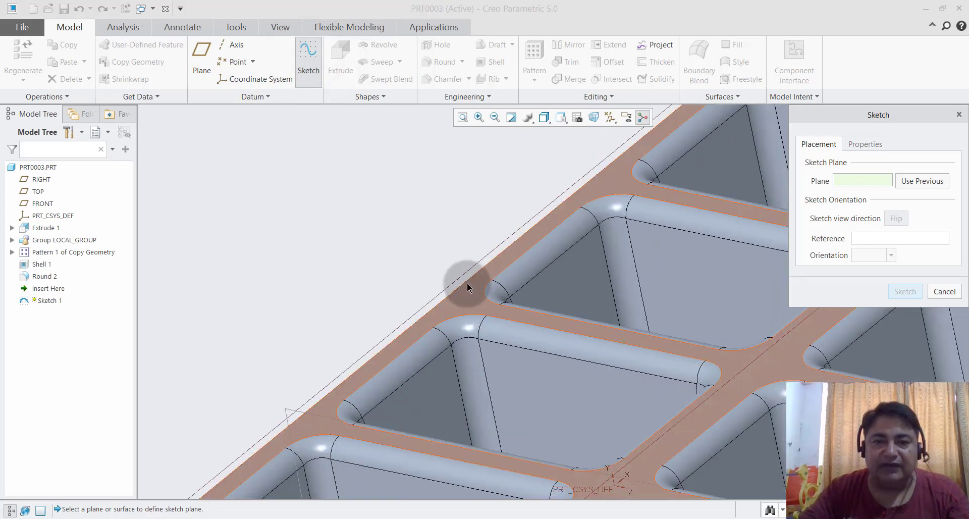
pyautogui.click(468, 292)
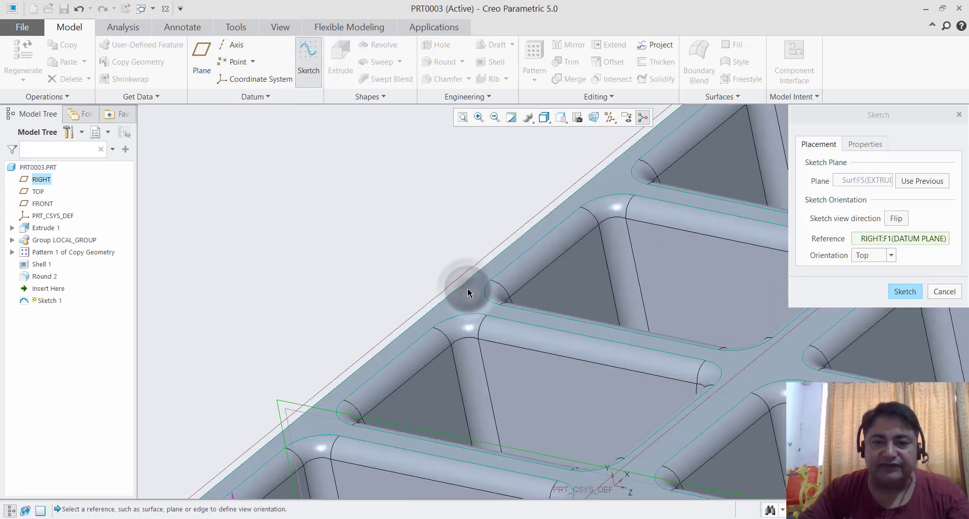
pyautogui.click(903, 292)
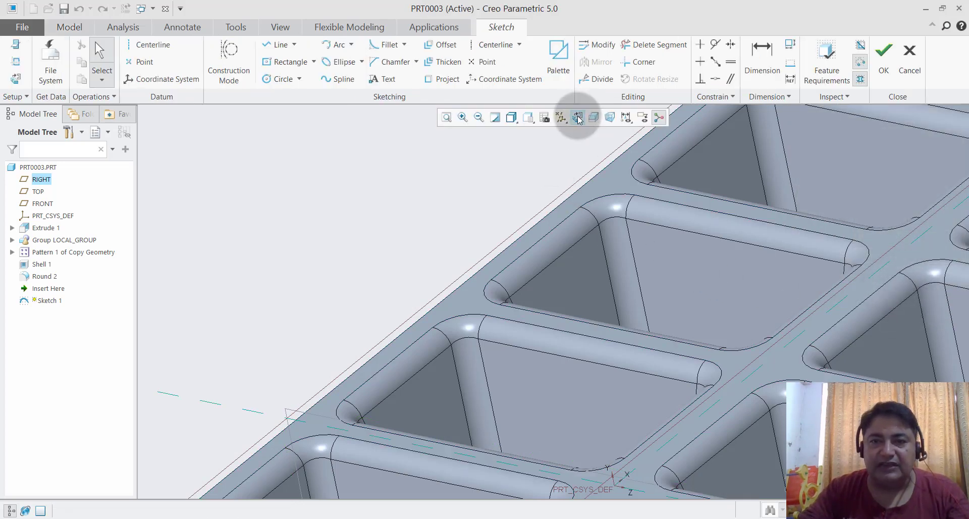
pyautogui.click(578, 116)
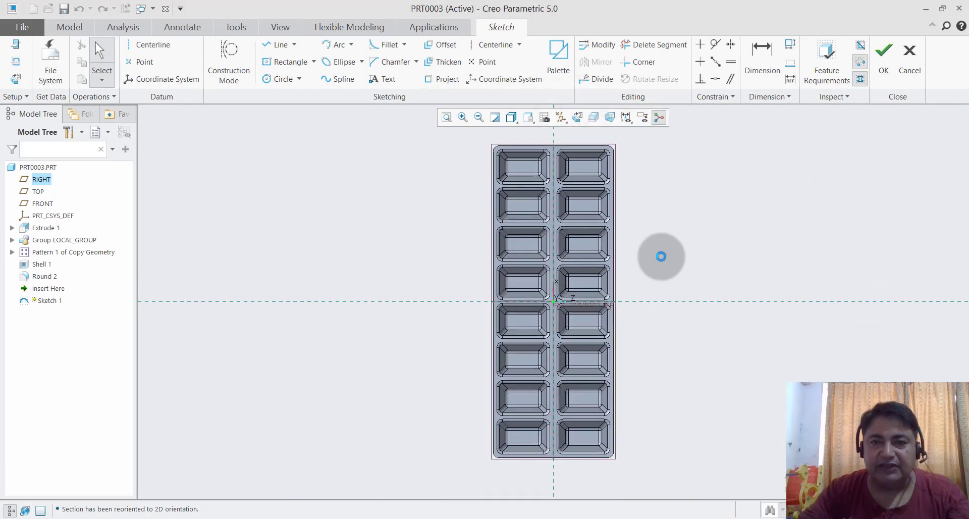
pyautogui.scroll(2, 631, 143)
pyautogui.scroll(2, 583, 143)
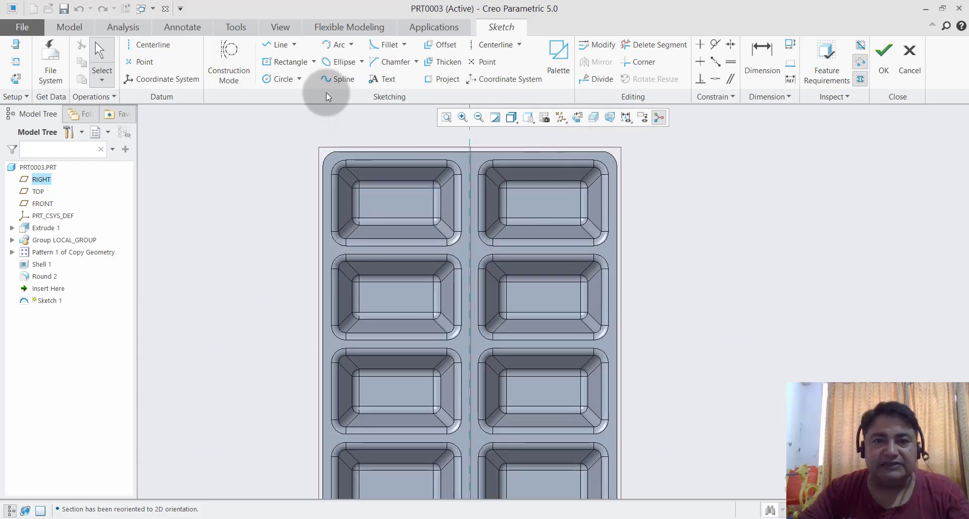
# Step: Project the tray's outer edges into the sketch by picking two edges of the chain
pyautogui.click(442, 79)
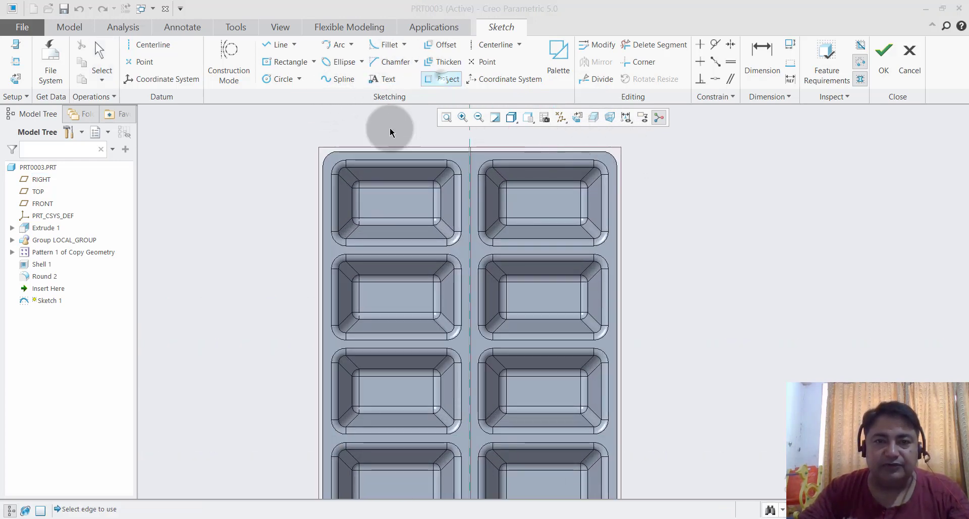
pyautogui.scroll(2, 378, 138)
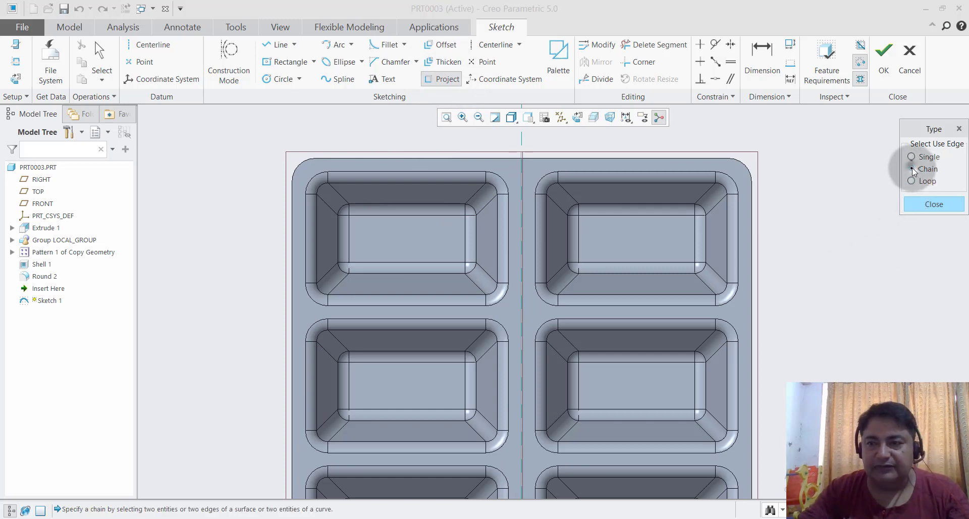
pyautogui.click(429, 158)
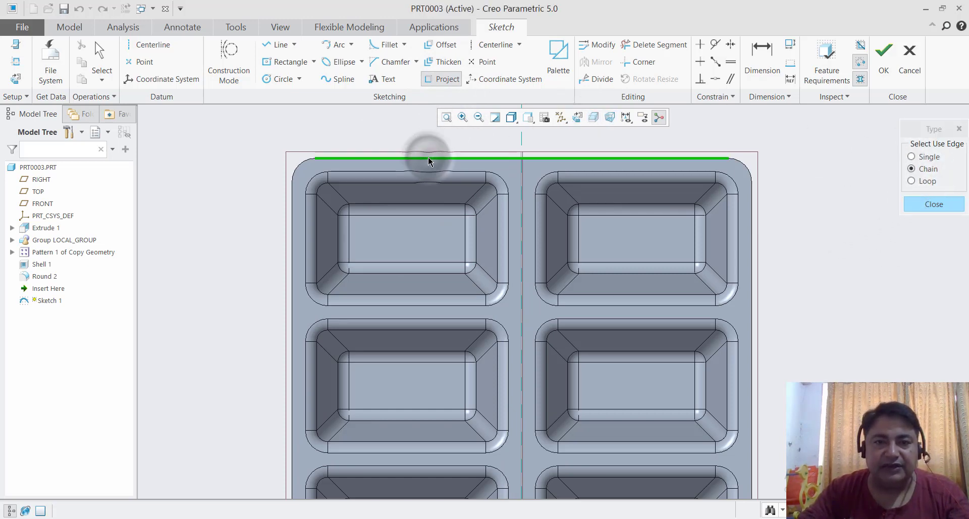
pyautogui.click(307, 160)
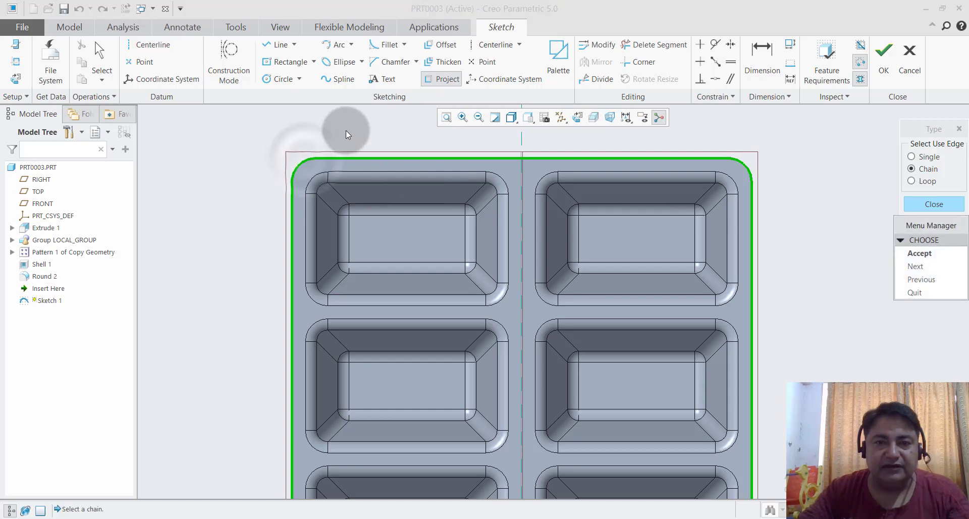
pyautogui.scroll(2, 348, 132)
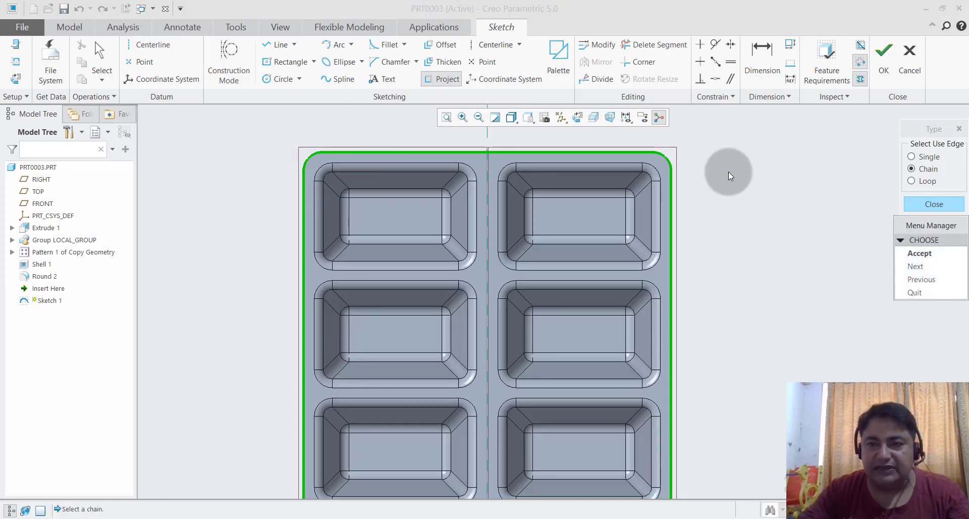
pyautogui.scroll(3, 730, 176)
pyautogui.scroll(1, 730, 176)
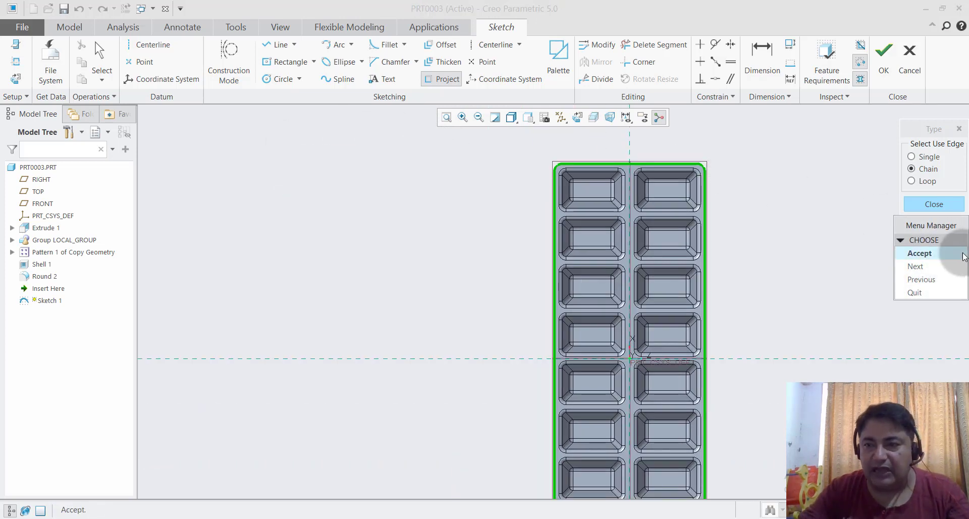
pyautogui.scroll(-2, 751, 205)
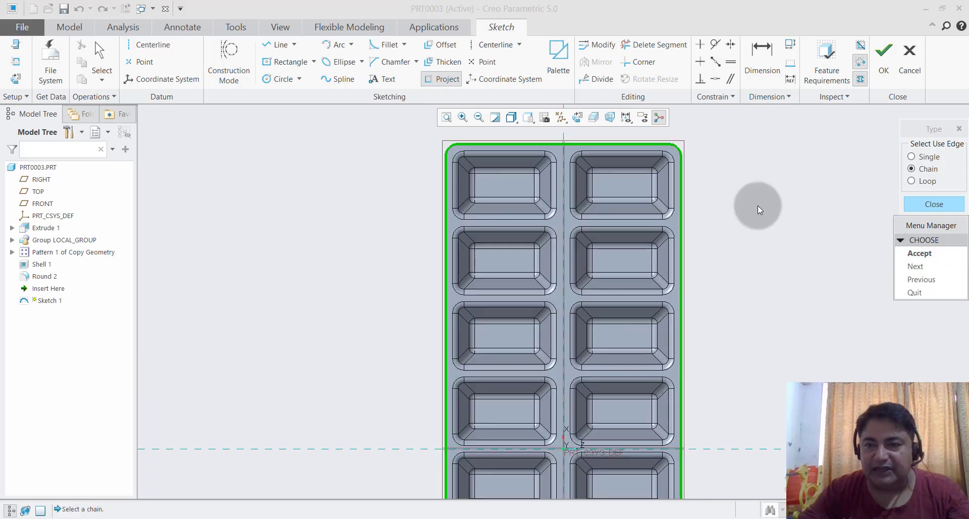
# Step: Accept the chain, convert it to a closed loop, and finish Sketch 1
pyautogui.click(936, 258)
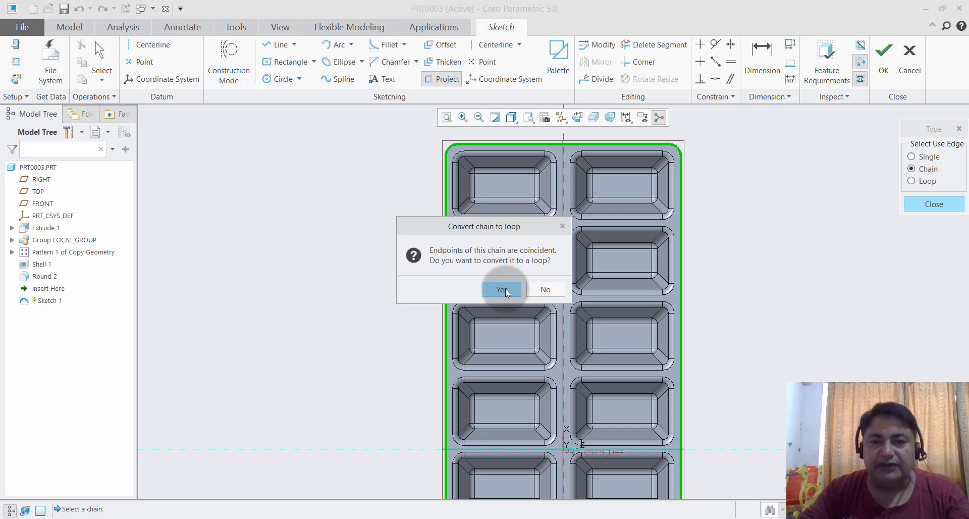
pyautogui.click(505, 289)
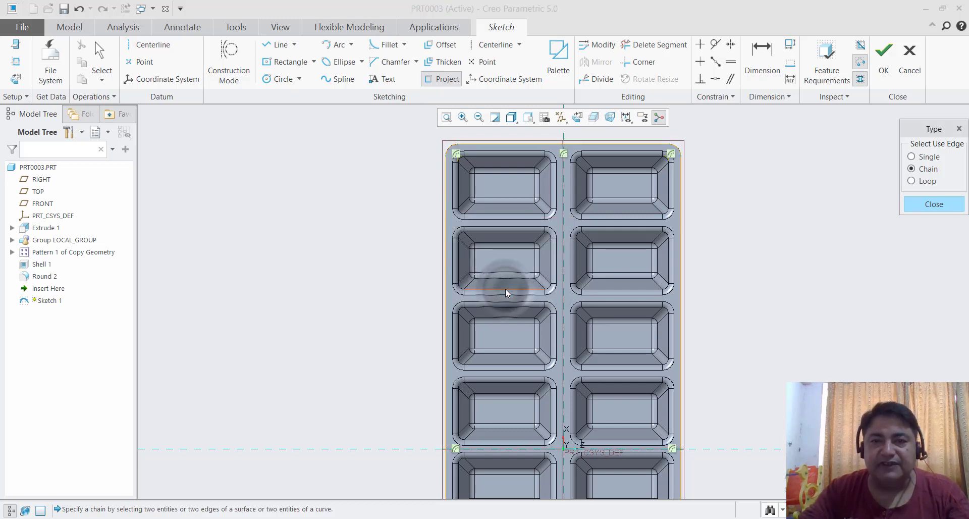
pyautogui.click(934, 204)
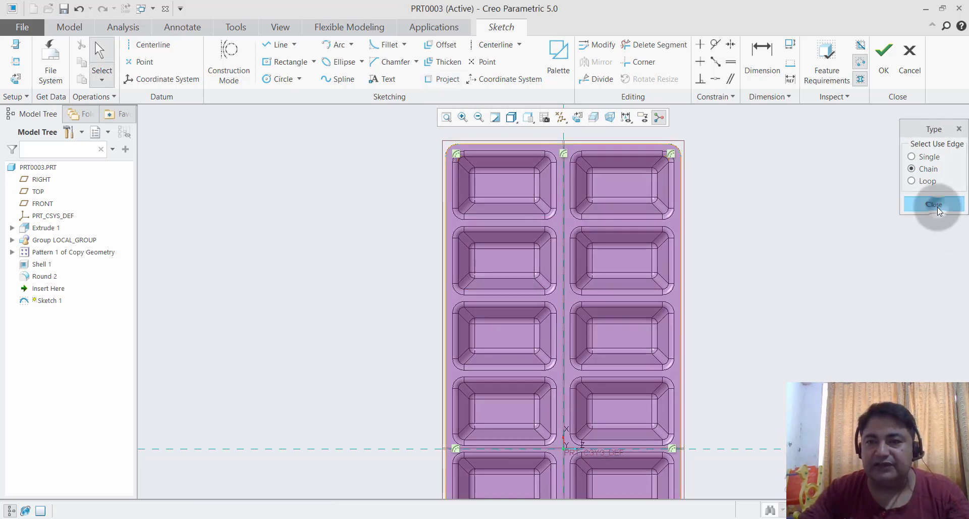
pyautogui.click(883, 71)
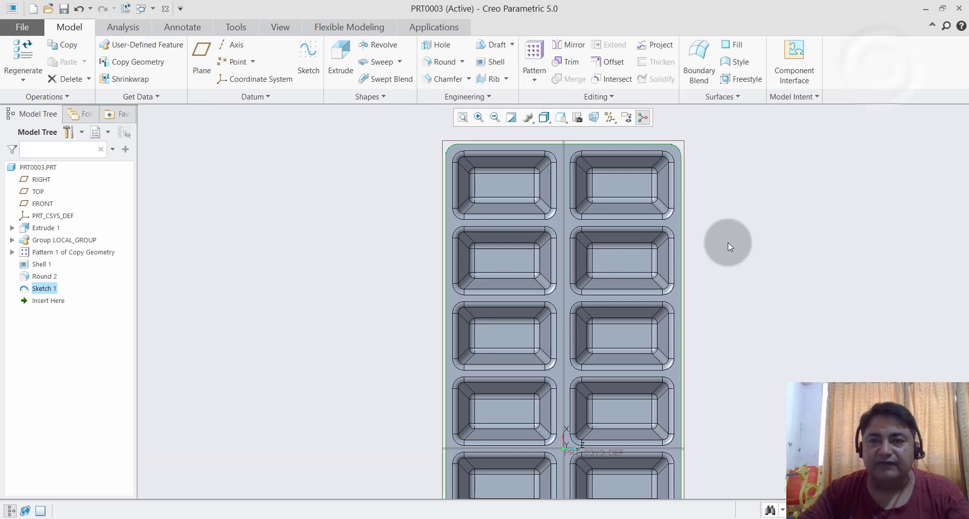
# Step: Tilt the tray into a 3D view and start a new Sweep feature
pyautogui.moveTo(724, 249)
pyautogui.mouseDown(button='middle')
pyautogui.moveTo(721, 210)
pyautogui.moveTo(669, 199)
pyautogui.moveTo(626, 172)
pyautogui.moveTo(713, 305)
pyautogui.moveTo(695, 257)
pyautogui.moveTo(735, 313)
pyautogui.moveTo(719, 324)
pyautogui.mouseUp(button='middle')
pyautogui.scroll(-2, 719, 322)
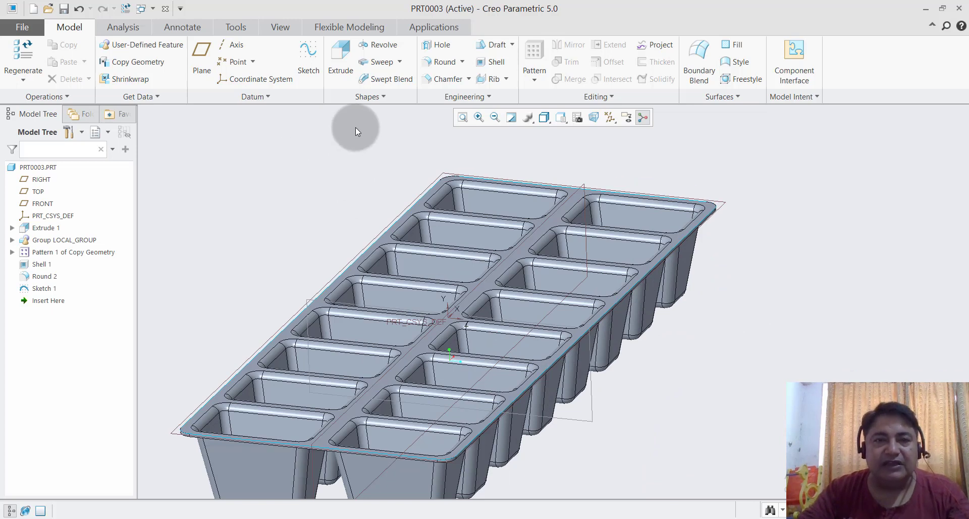
pyautogui.click(399, 62)
pyautogui.click(390, 76)
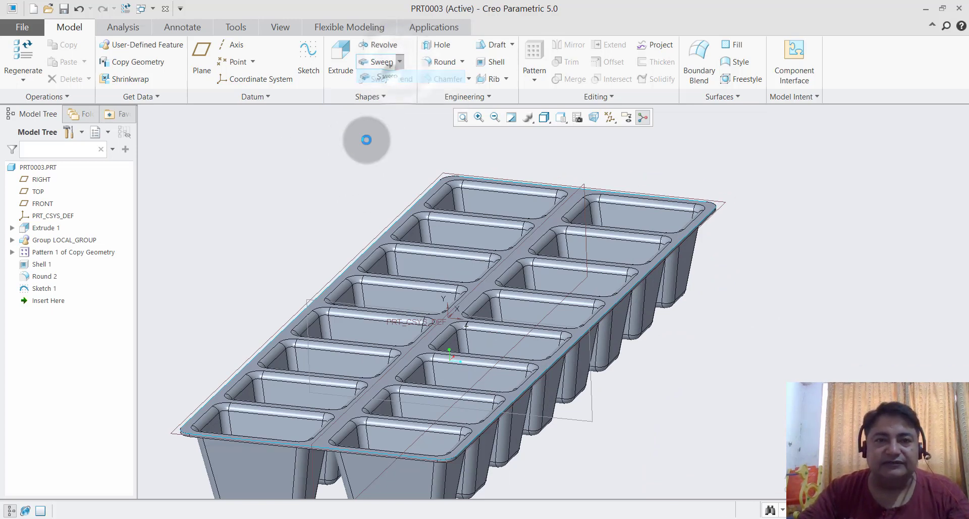
pyautogui.scroll(2, 369, 145)
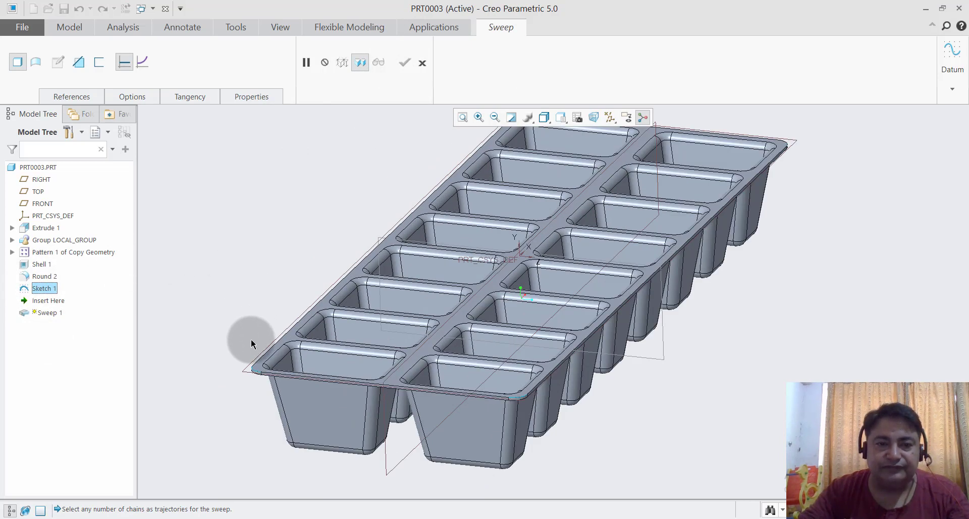
pyautogui.scroll(-3, 252, 361)
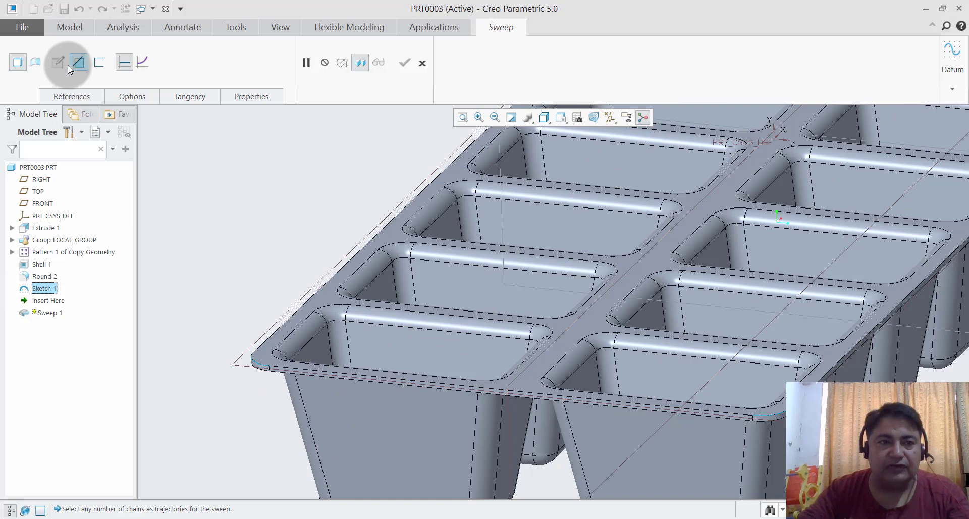
# Step: Pick the tray's outer flange outline from Sketch 1 as the sweep trajectory
pyautogui.click(207, 238)
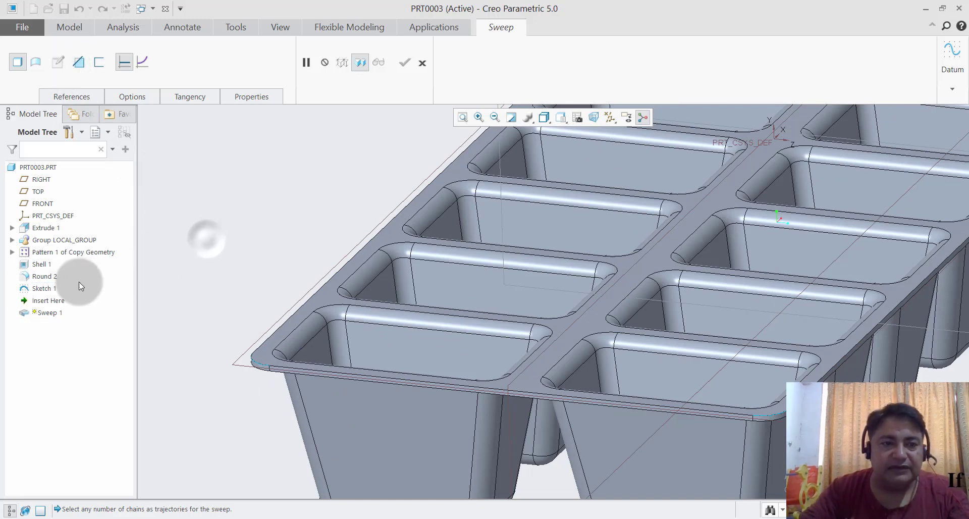
pyautogui.scroll(3, 263, 326)
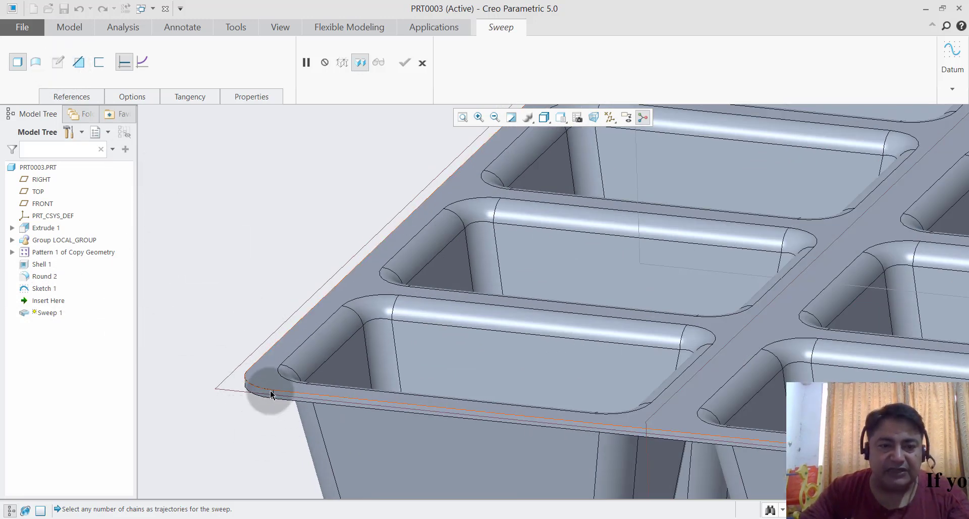
pyautogui.scroll(-3, 268, 392)
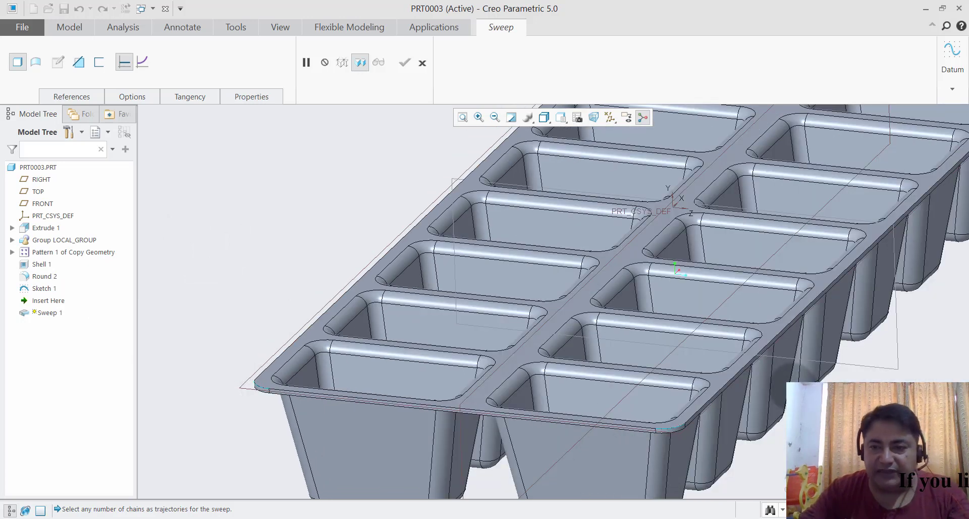
pyautogui.scroll(3, 699, 356)
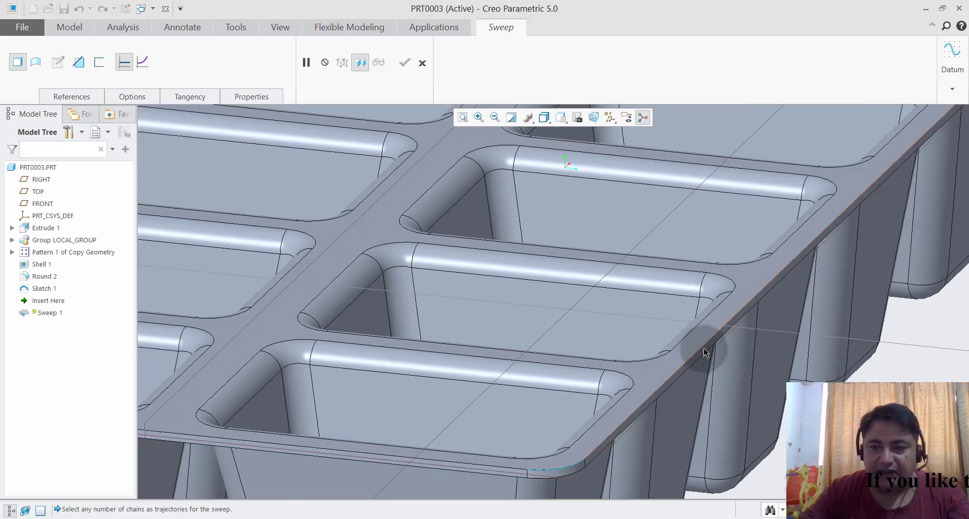
pyautogui.click(704, 350)
pyautogui.scroll(-3, 704, 351)
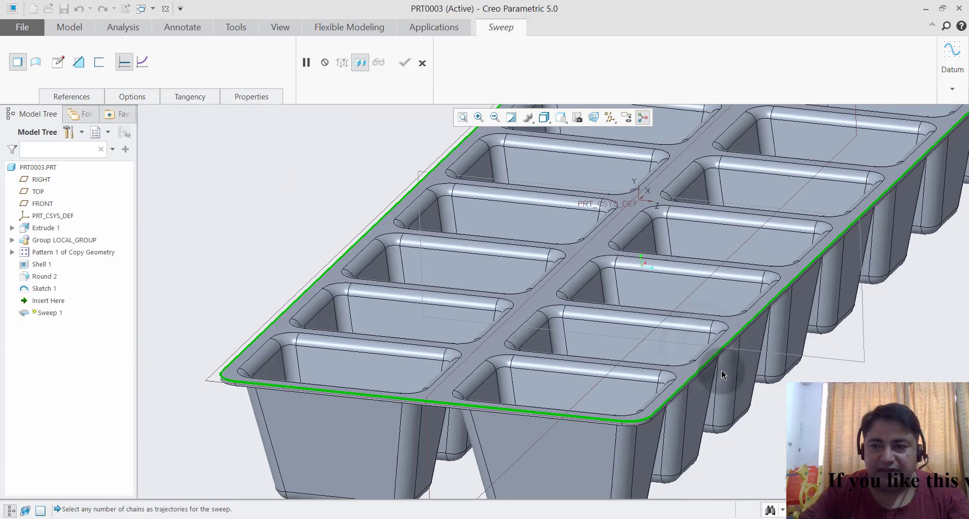
pyautogui.scroll(-2, 723, 373)
pyautogui.scroll(-1, 723, 375)
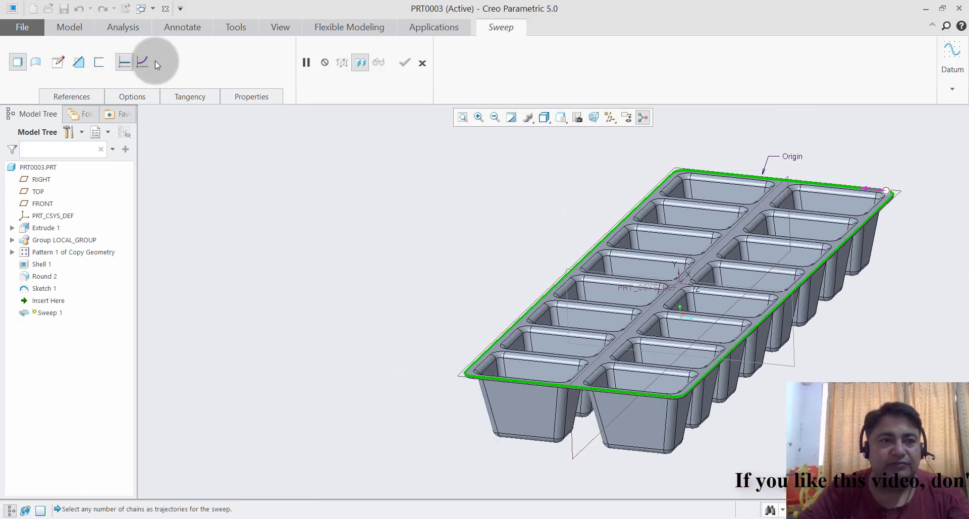
# Step: Open the sweep cross-section sketch and view the section plane straight on
pyautogui.click(58, 63)
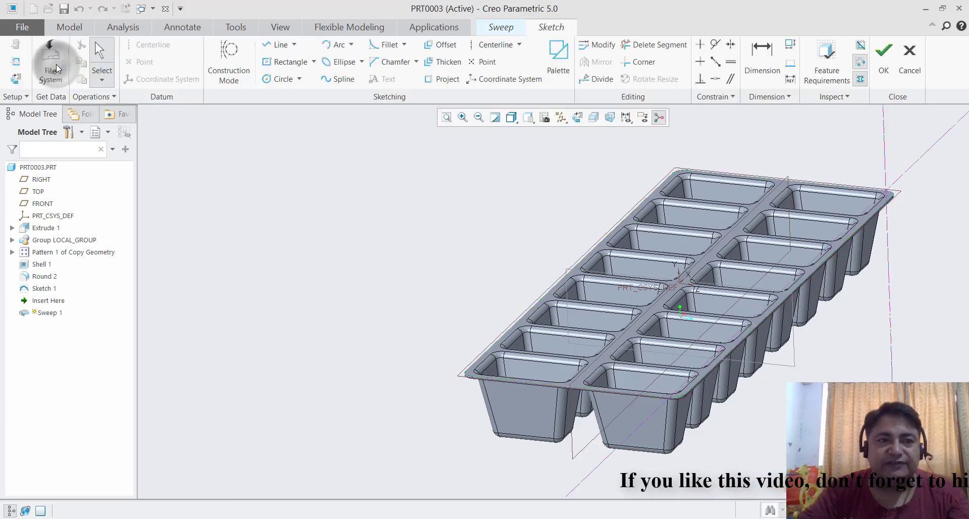
pyautogui.click(577, 125)
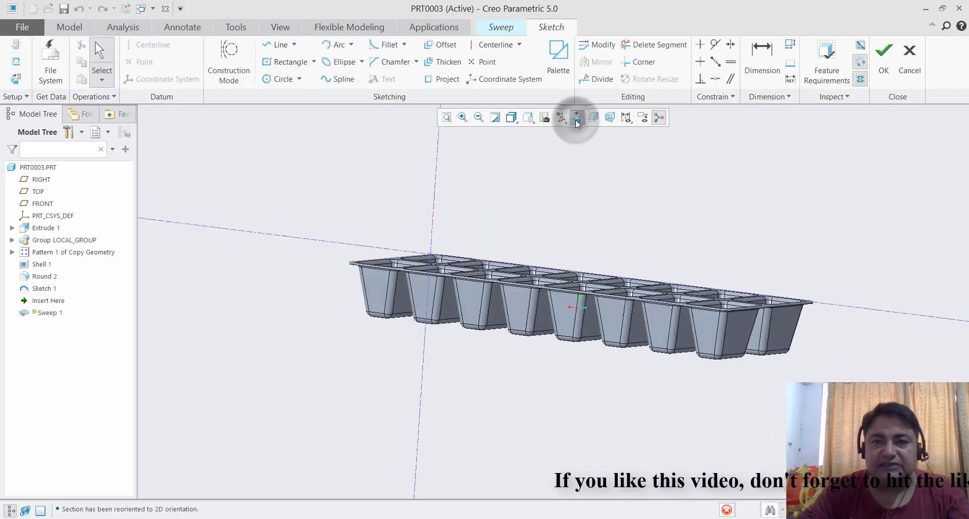
pyautogui.scroll(-2, 380, 282)
pyautogui.scroll(-2, 372, 277)
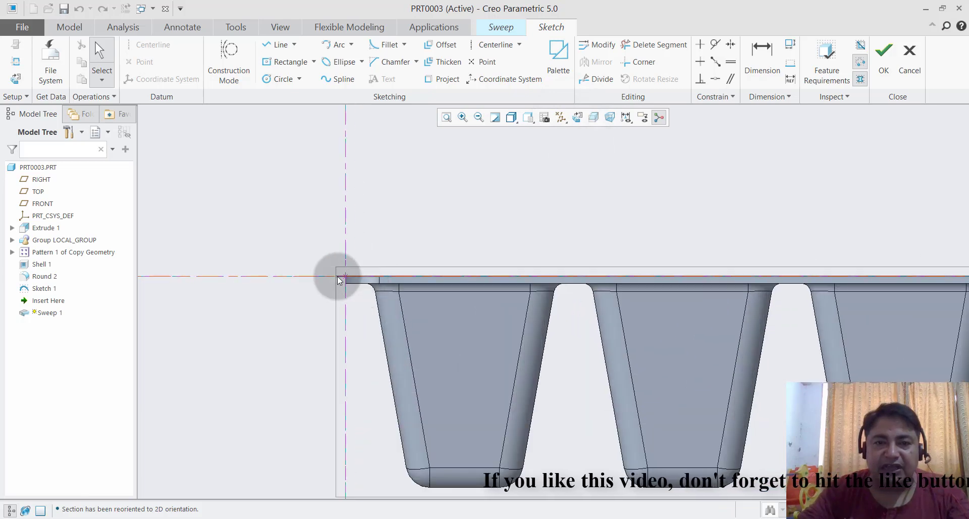
pyautogui.scroll(-2, 340, 275)
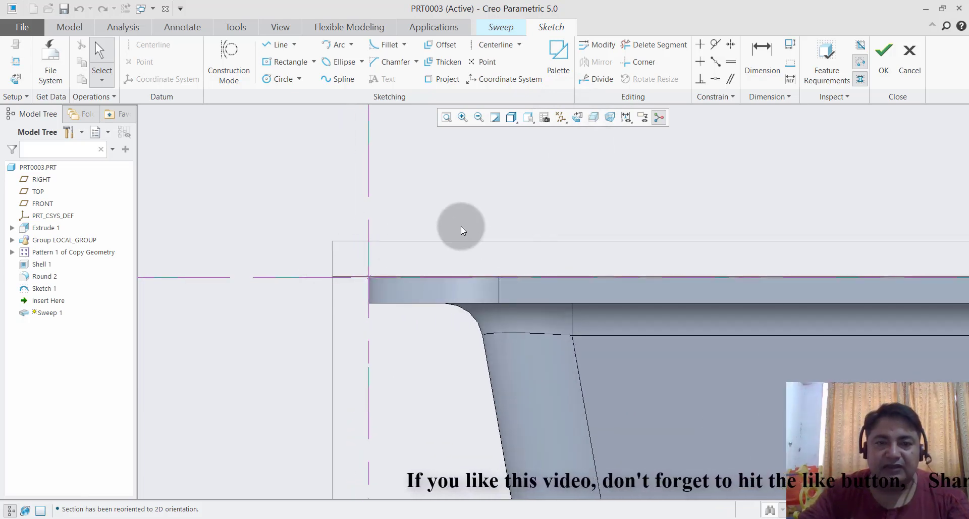
pyautogui.scroll(-1, 404, 252)
pyautogui.scroll(-1, 303, 227)
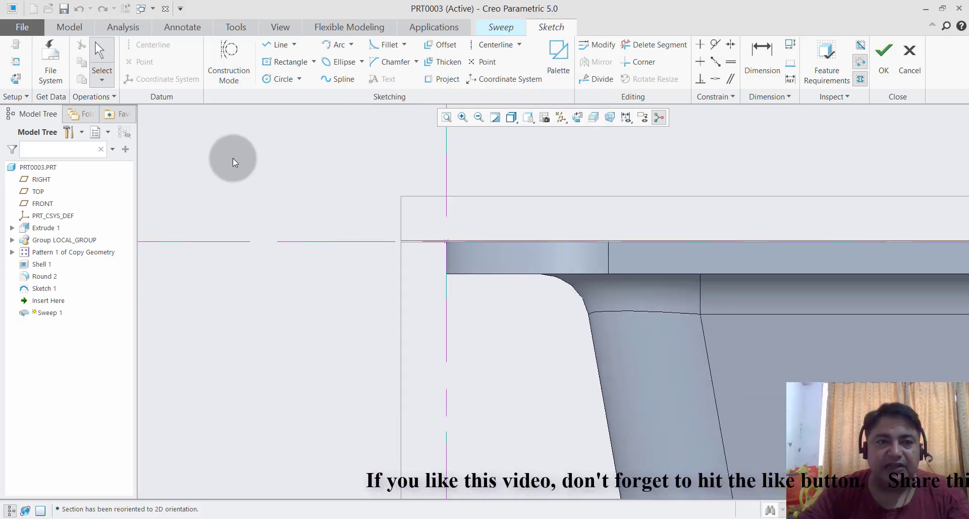
# Step: Draw a closed stepped lip profile with lines starting at the sketch origin
pyautogui.click(276, 45)
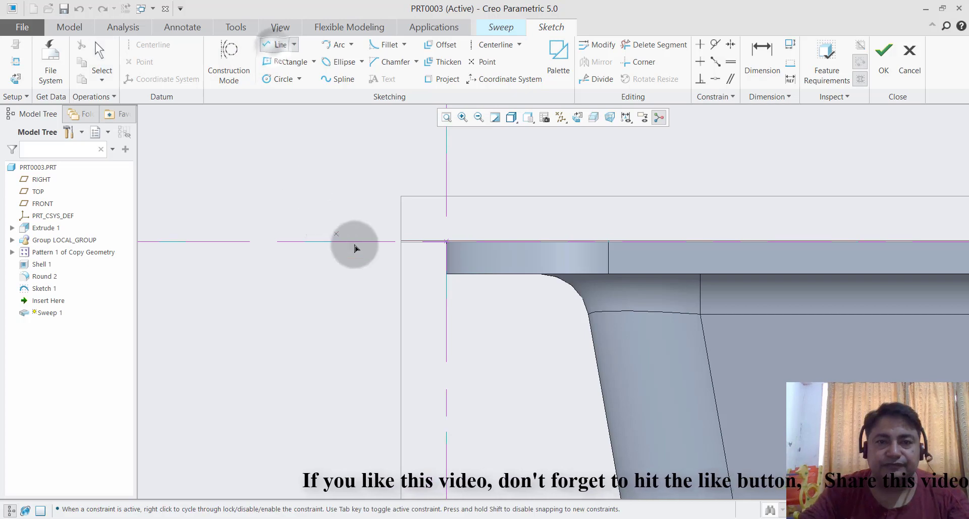
pyautogui.click(446, 241)
pyautogui.click(389, 241)
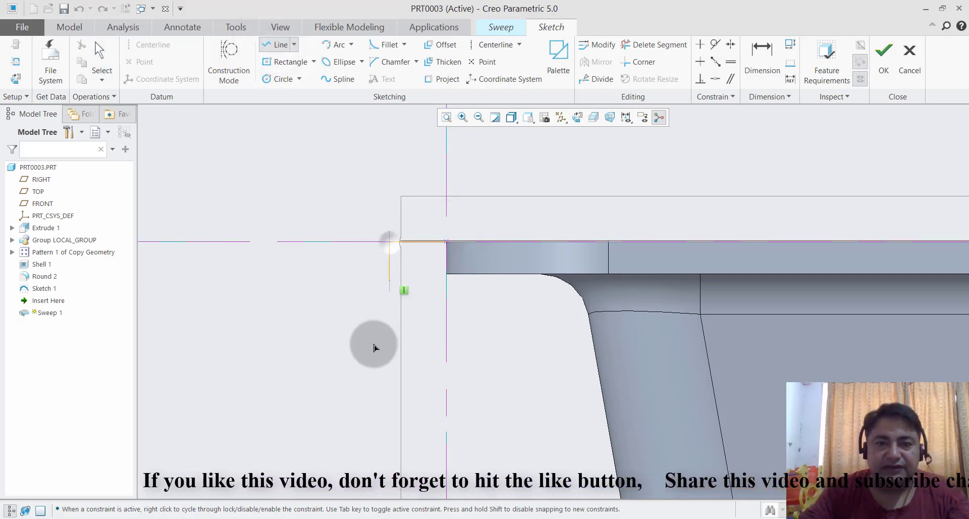
pyautogui.click(390, 369)
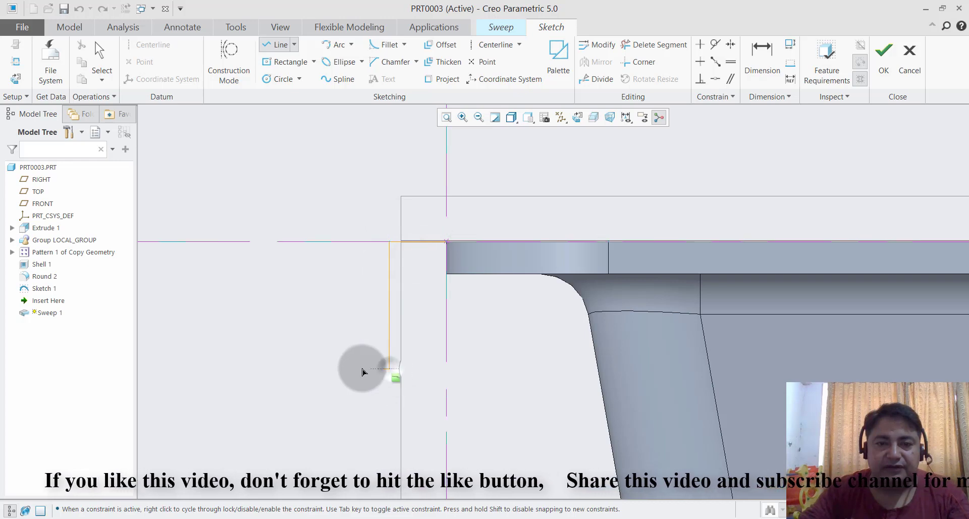
pyautogui.click(336, 369)
pyautogui.click(337, 403)
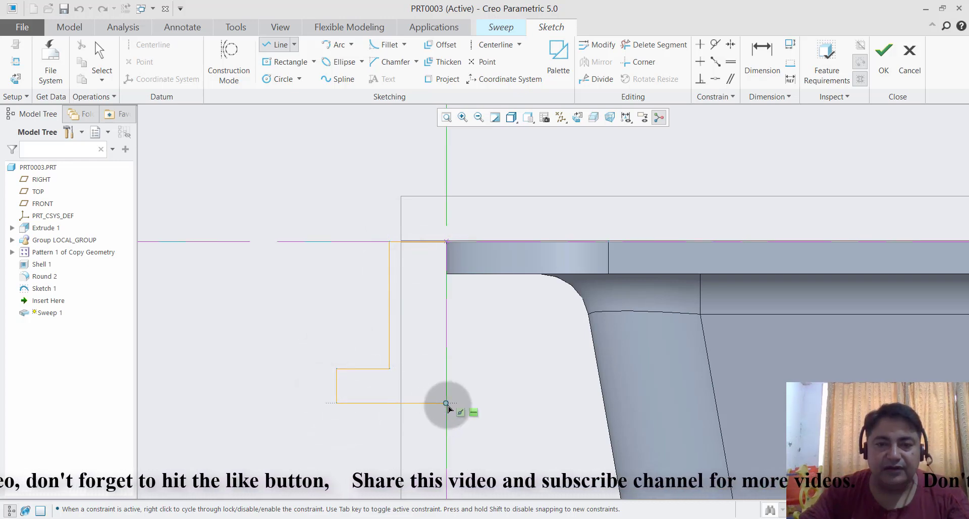
pyautogui.click(446, 402)
pyautogui.click(446, 241)
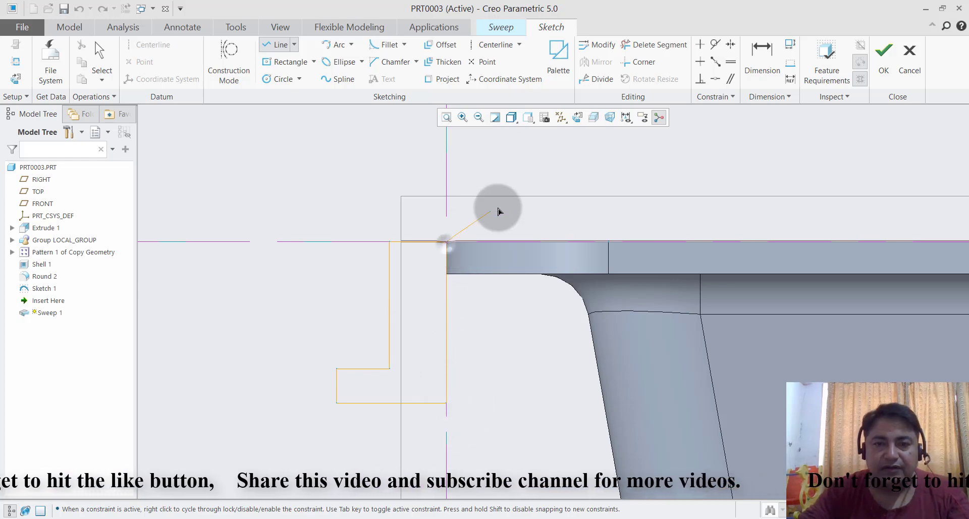
pyautogui.middleClick(499, 211)
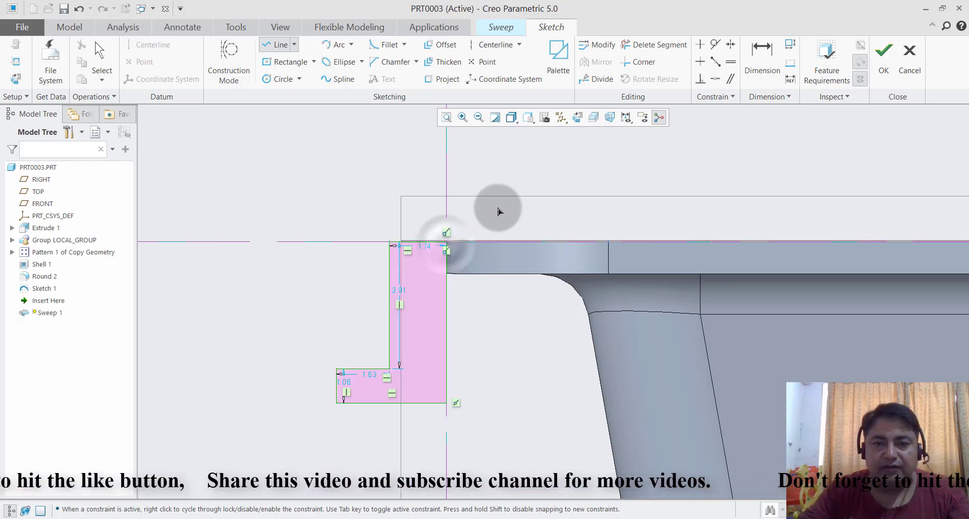
# Step: Set the vertical leg width and lower leg thickness of the profile to 1.00
pyautogui.doubleClick(424, 247)
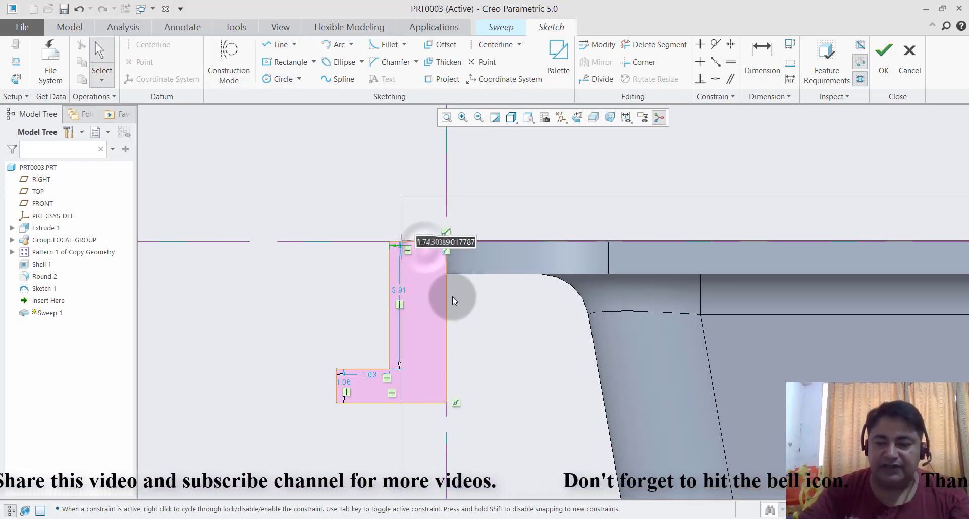
pyautogui.write('1')
pyautogui.press('Return')
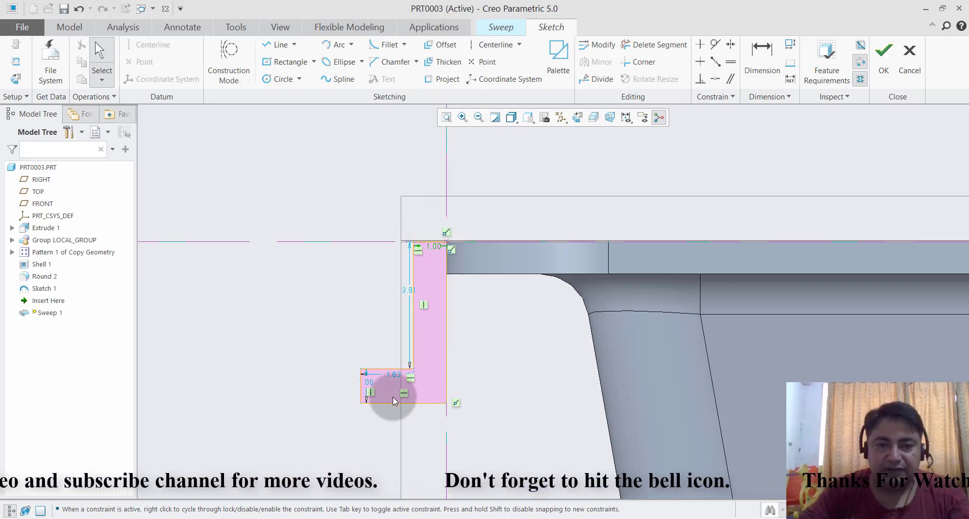
pyautogui.doubleClick(368, 383)
pyautogui.write('0')
pyautogui.press('Return')
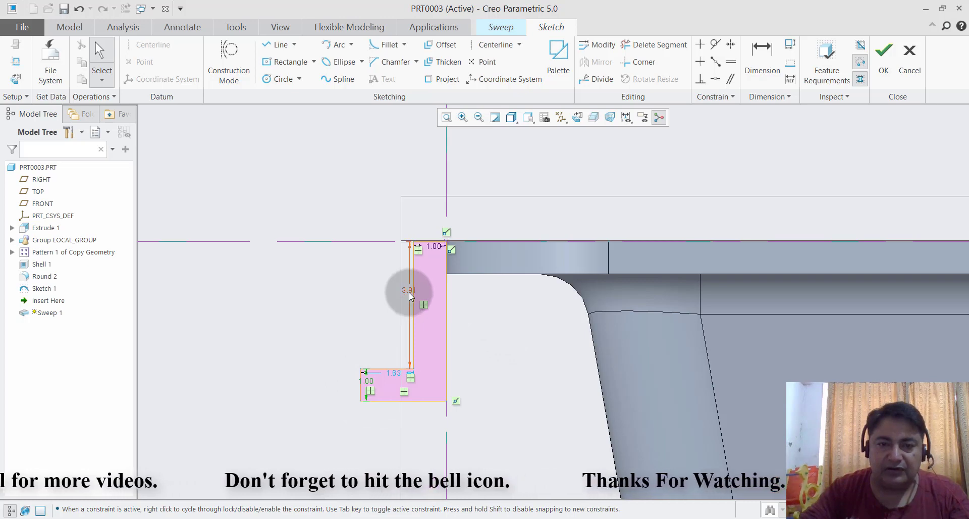
# Step: Set the profile height to 4.00 and the lower leg length to 2.00
pyautogui.moveTo(409, 293); pyautogui.dragTo(396, 289)
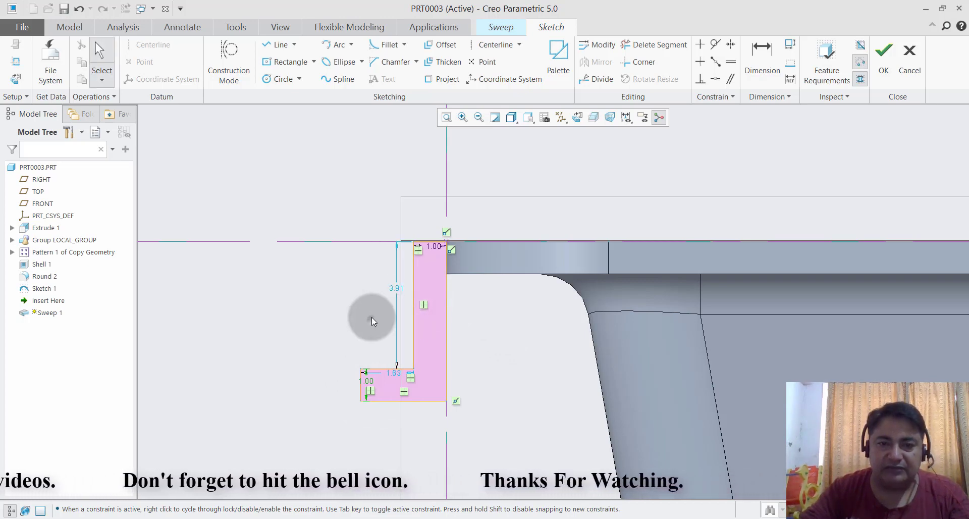
pyautogui.doubleClick(395, 290)
pyautogui.write('4')
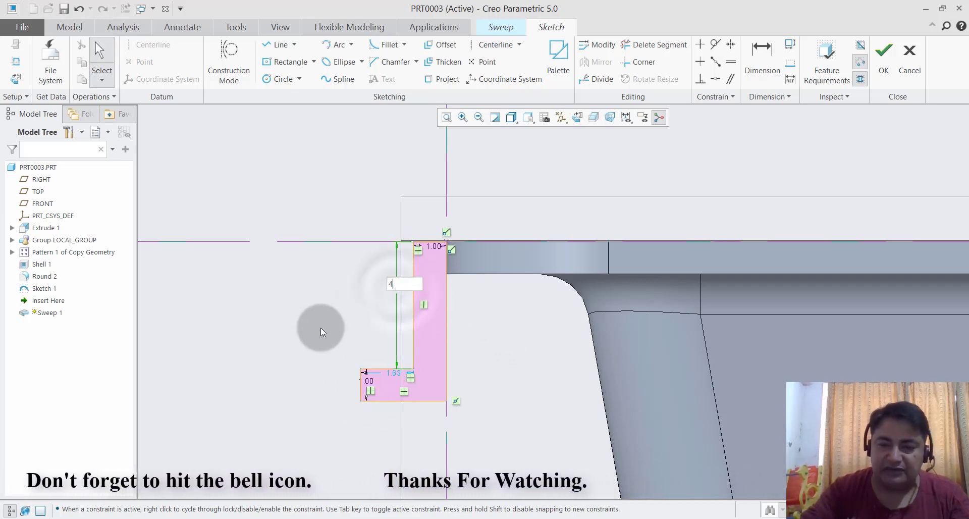
pyautogui.press('Return')
pyautogui.click(623, 389)
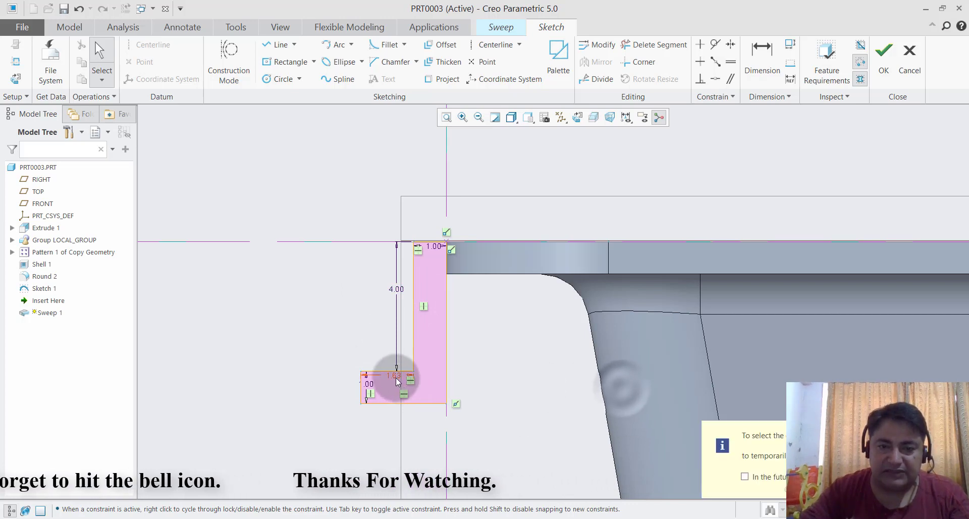
pyautogui.doubleClick(397, 377)
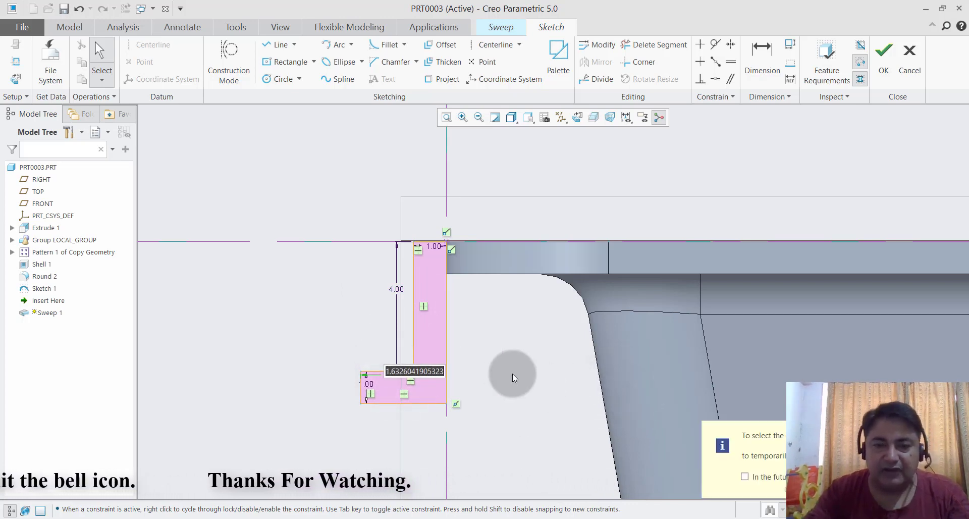
pyautogui.write('2')
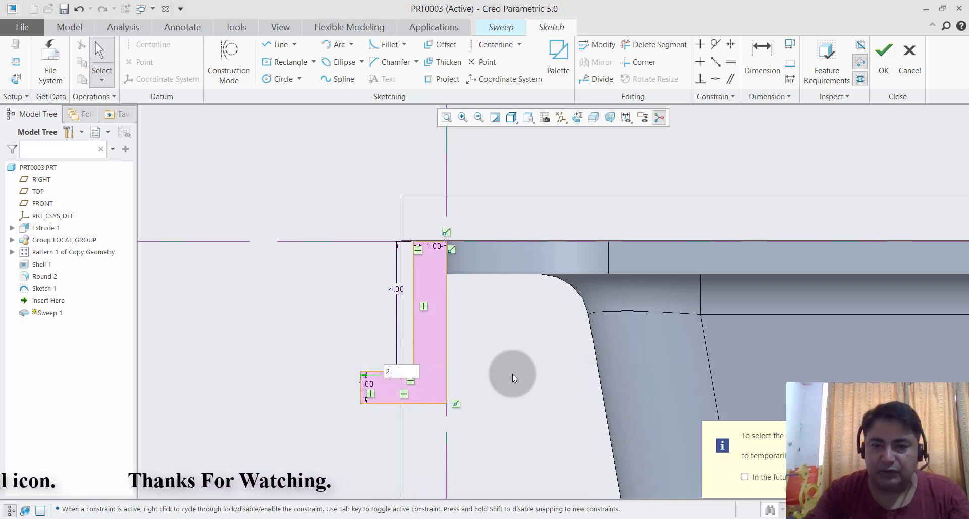
pyautogui.press('Return')
pyautogui.scroll(-1, 434, 377)
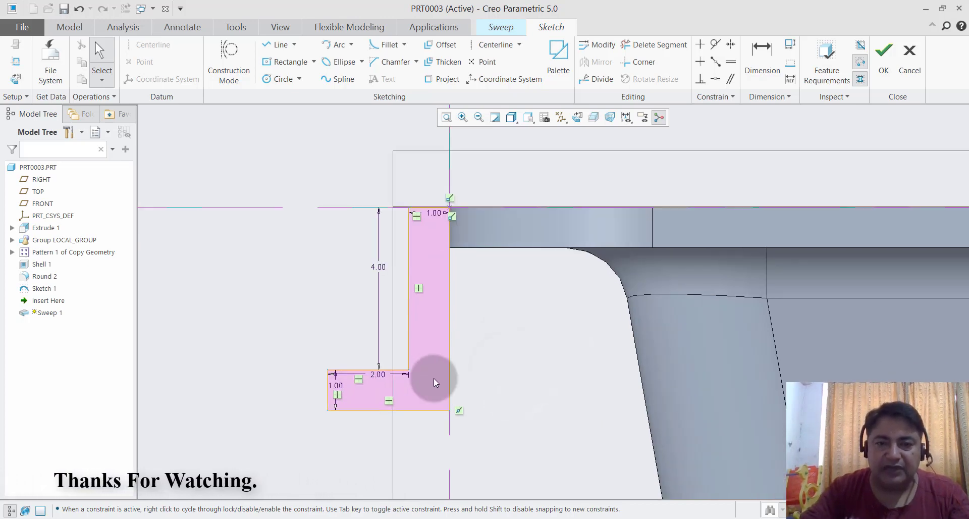
pyautogui.scroll(1, 513, 314)
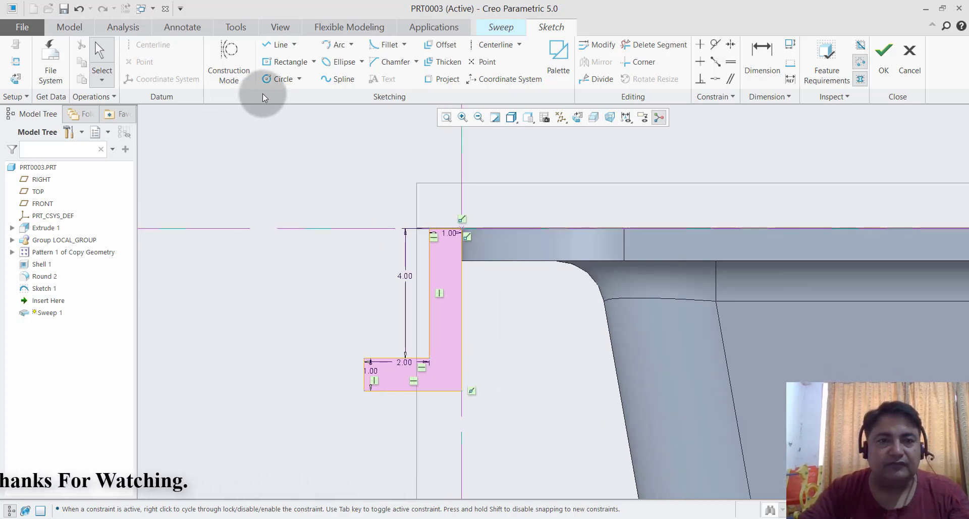
# Step: Round the outer and inner corners of the L-profile with circular fillets
pyautogui.click(404, 44)
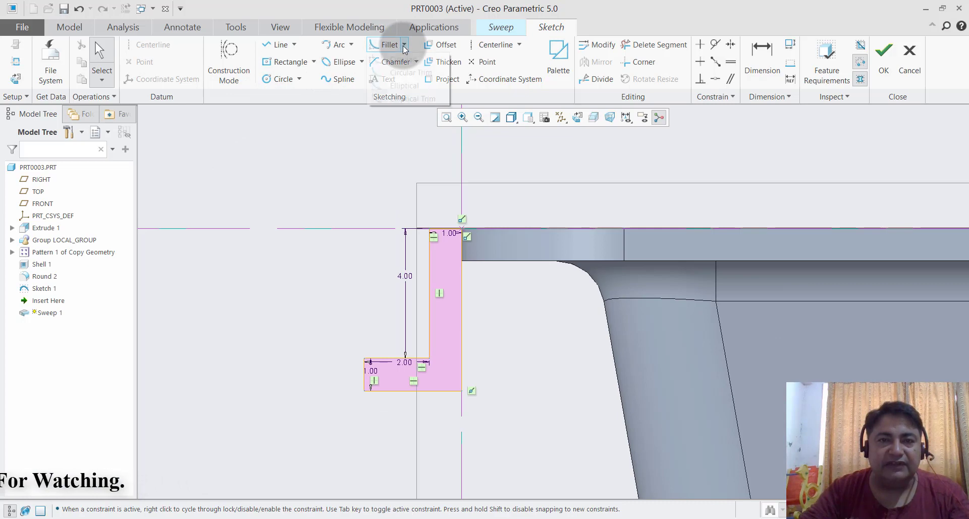
pyautogui.click(402, 59)
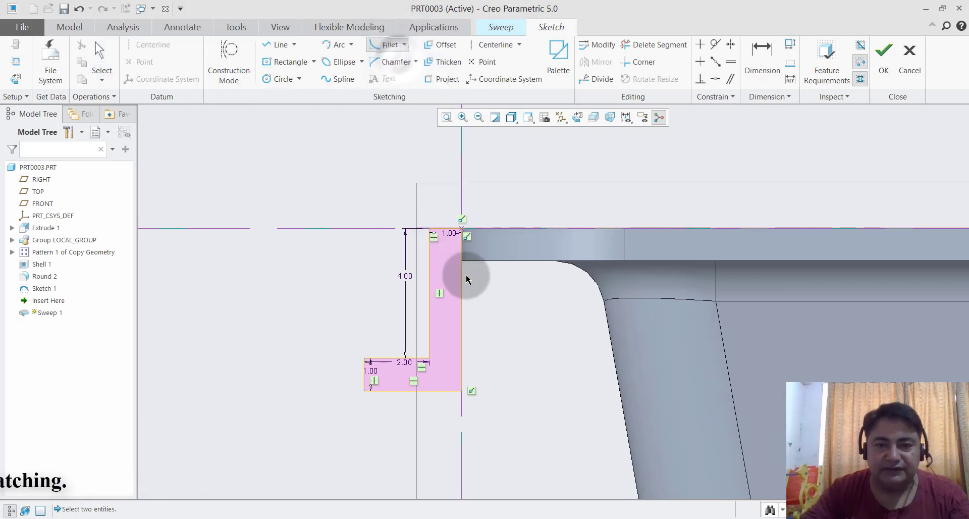
pyautogui.scroll(-2, 477, 388)
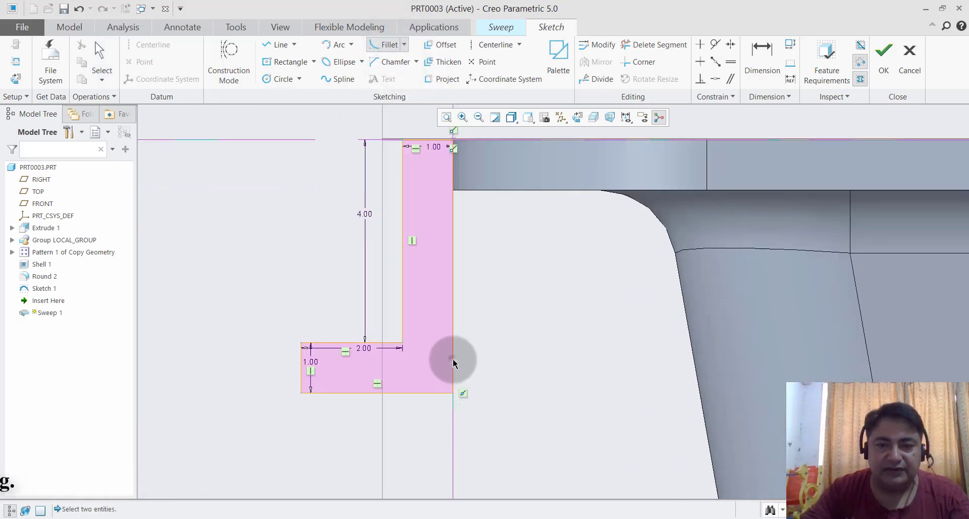
pyautogui.click(426, 391)
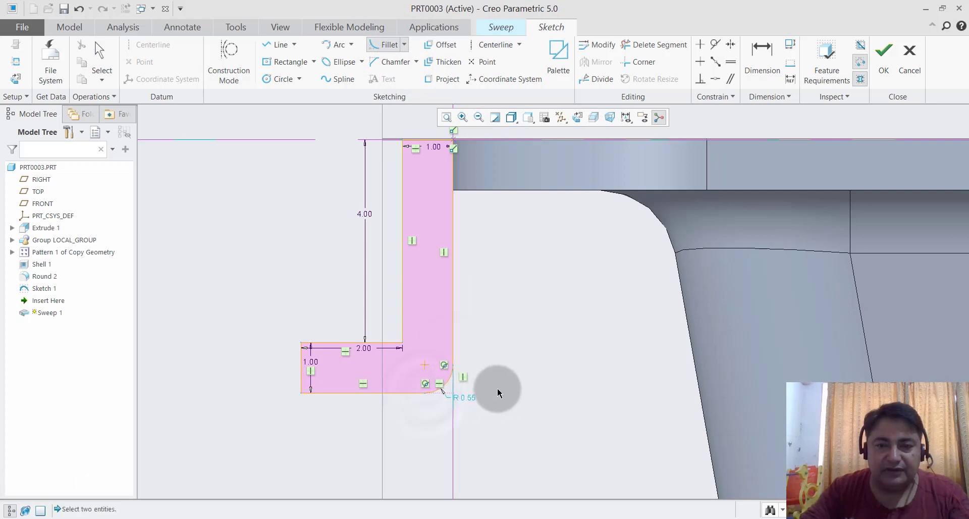
pyautogui.click(399, 334)
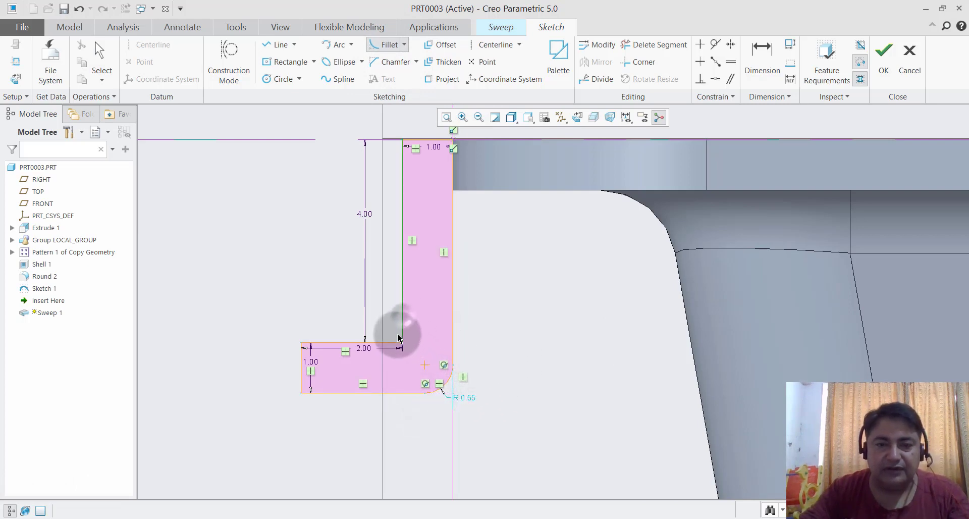
pyautogui.click(386, 343)
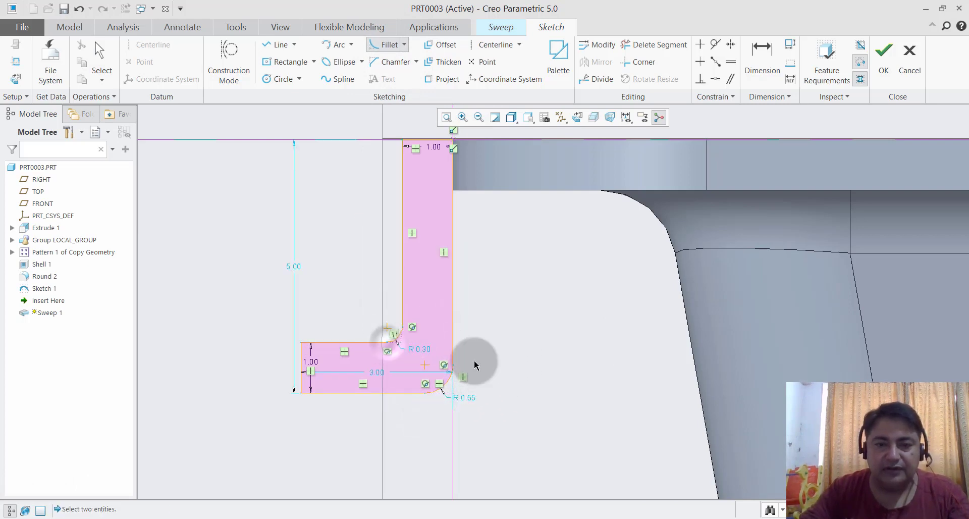
pyautogui.middleClick(520, 365)
# Step: Set the outer fillet radius to 1.00 and the inner fillet radius to 0.50
pyautogui.scroll(3, 487, 409)
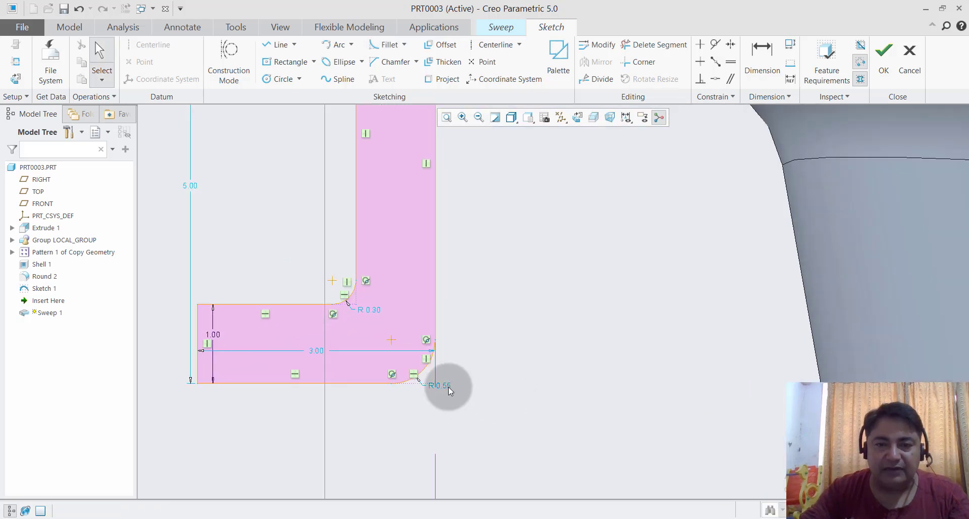
pyautogui.doubleClick(444, 386)
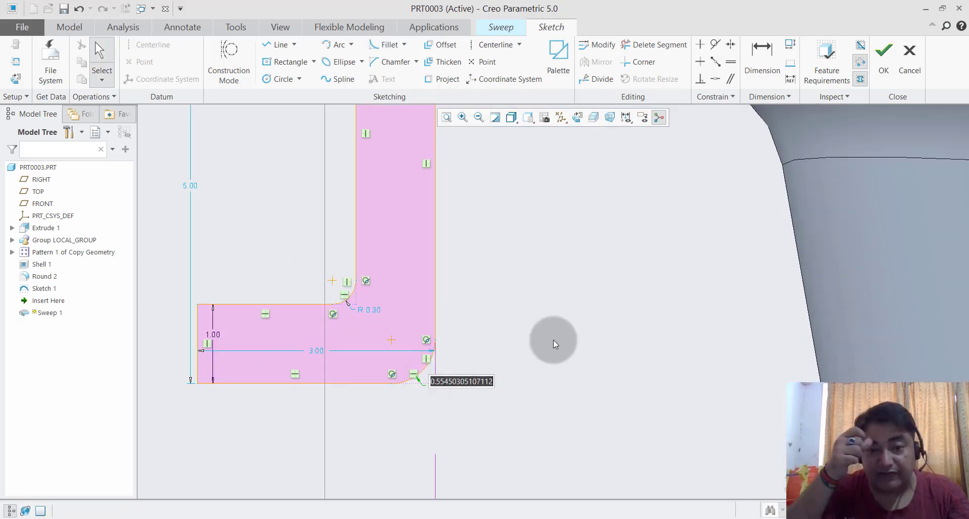
pyautogui.write('1')
pyautogui.press('Return')
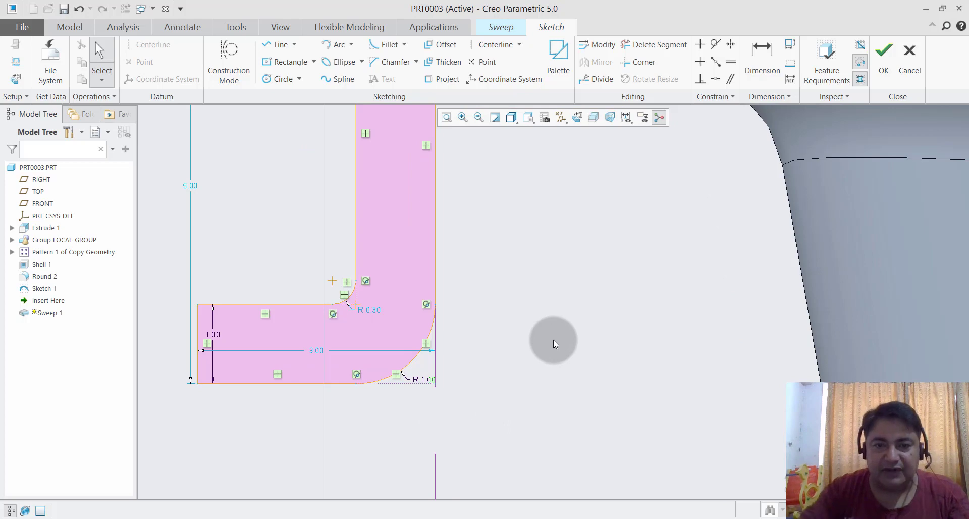
pyautogui.doubleClick(372, 310)
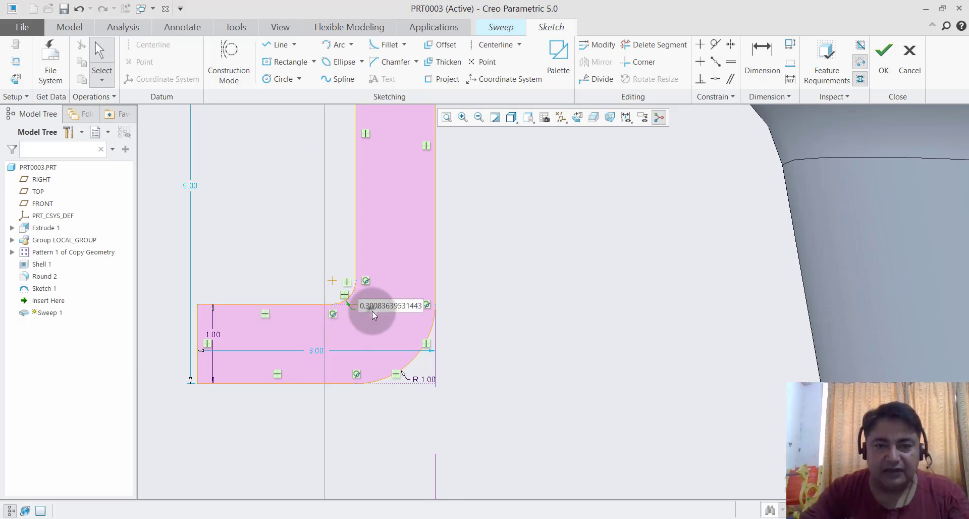
pyautogui.write('1')
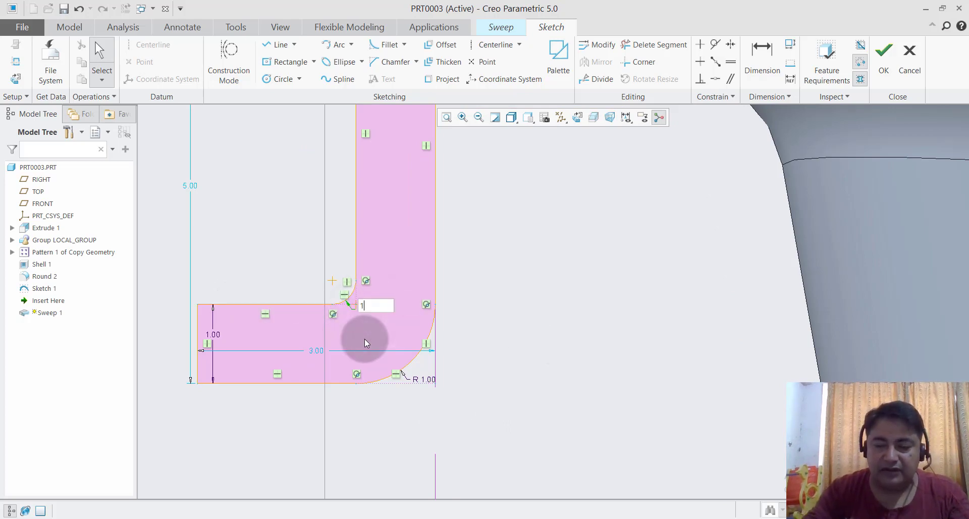
pyautogui.press('Return')
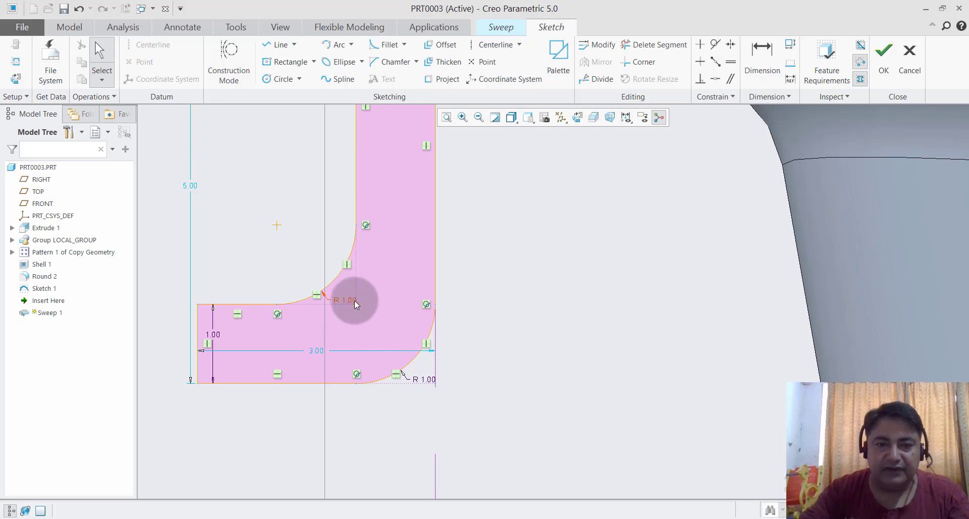
pyautogui.write('0.5')
pyautogui.press('Return')
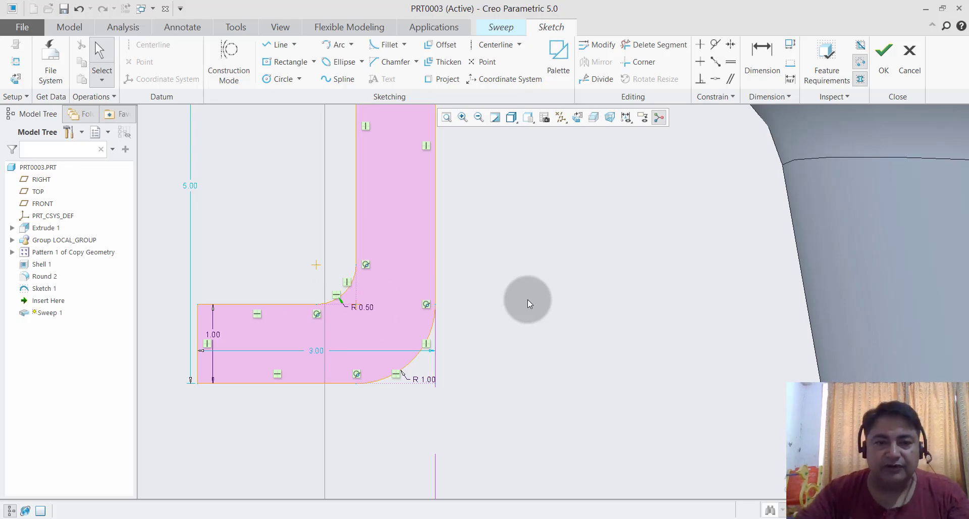
pyautogui.scroll(3, 466, 320)
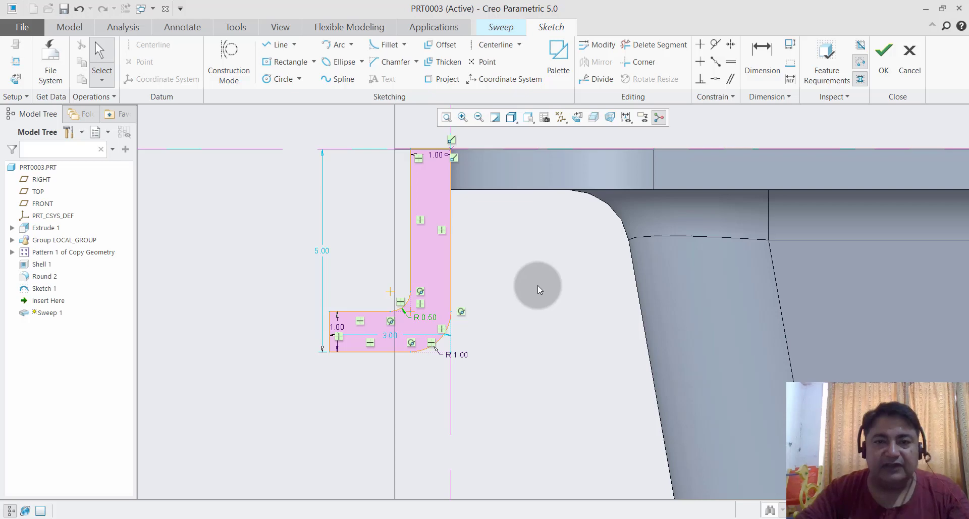
pyautogui.scroll(2, 511, 289)
pyautogui.scroll(1, 496, 292)
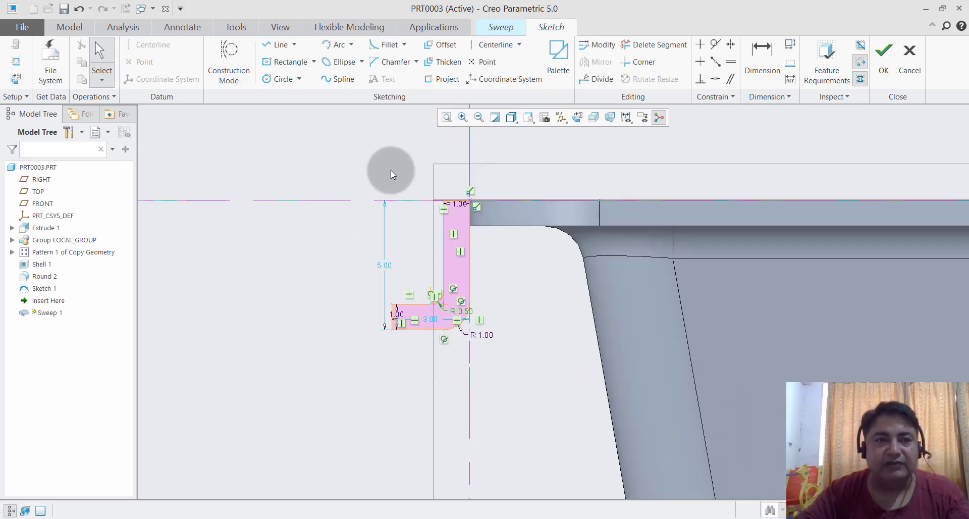
# Step: Accept the lip section and complete Sweep 1 around the flange
pyautogui.click(879, 71)
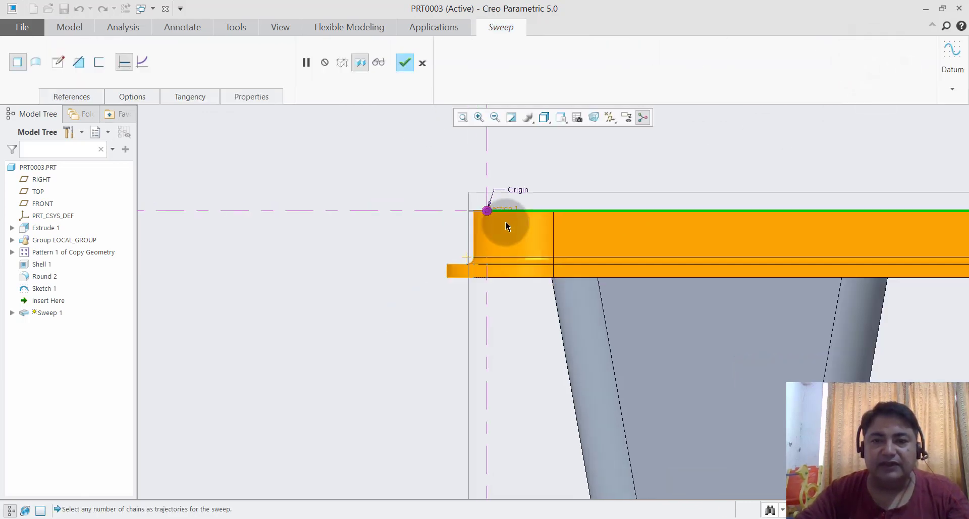
pyautogui.moveTo(454, 320)
pyautogui.mouseDown(button='middle')
pyautogui.moveTo(455, 303)
pyautogui.moveTo(452, 327)
pyautogui.mouseUp(button='middle')
pyautogui.scroll(-3, 508, 350)
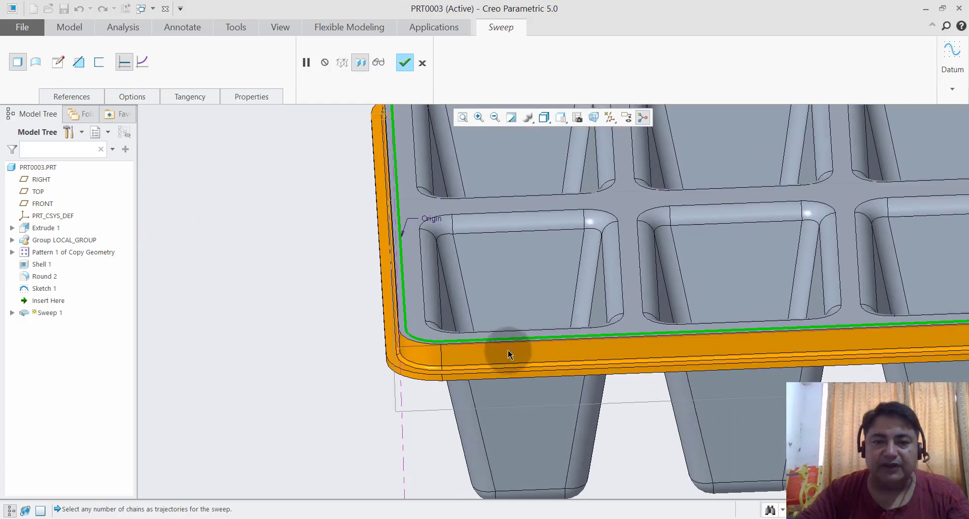
pyautogui.scroll(-3, 252, 395)
pyautogui.scroll(3, 229, 394)
pyautogui.scroll(3, 228, 395)
pyautogui.scroll(1, 228, 368)
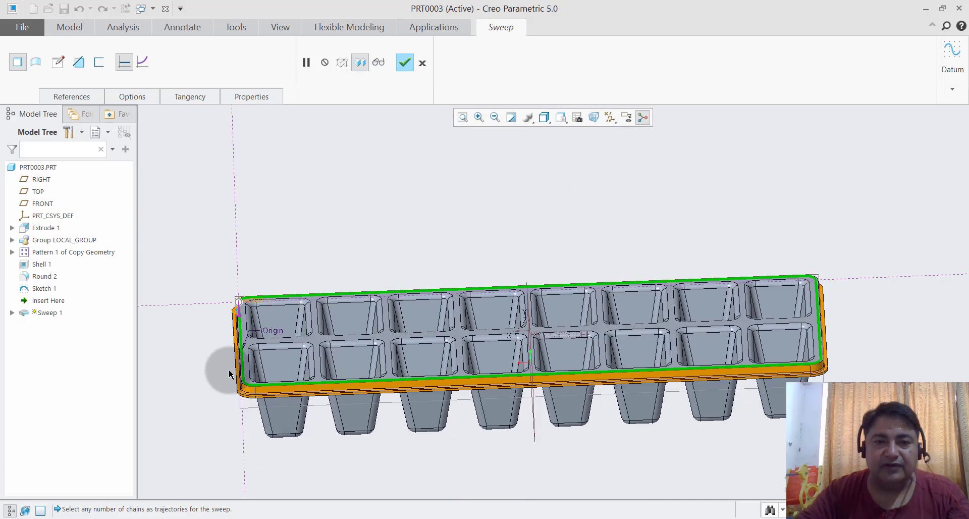
pyautogui.click(407, 67)
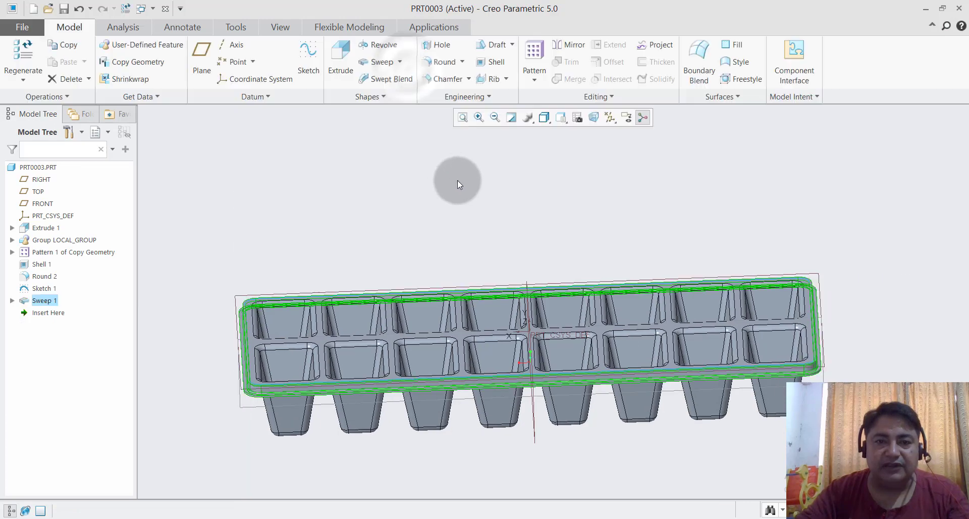
# Step: Zoom, orbit and pan around the tray to inspect the swept lip
pyautogui.scroll(2, 458, 202)
pyautogui.moveTo(458, 203); pyautogui.dragTo(445, 271, button='middle')
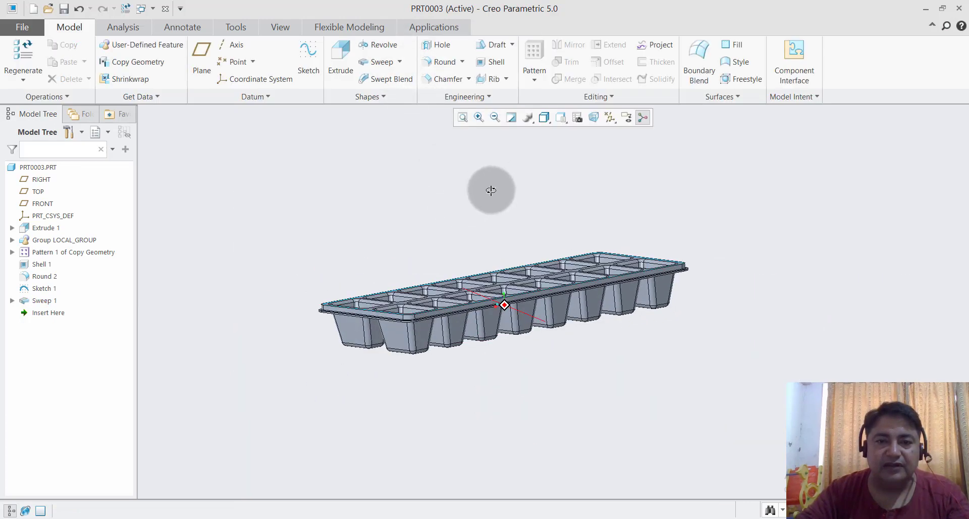
pyautogui.scroll(-3, 407, 329)
pyautogui.scroll(-2, 407, 329)
pyautogui.scroll(-2, 590, 414)
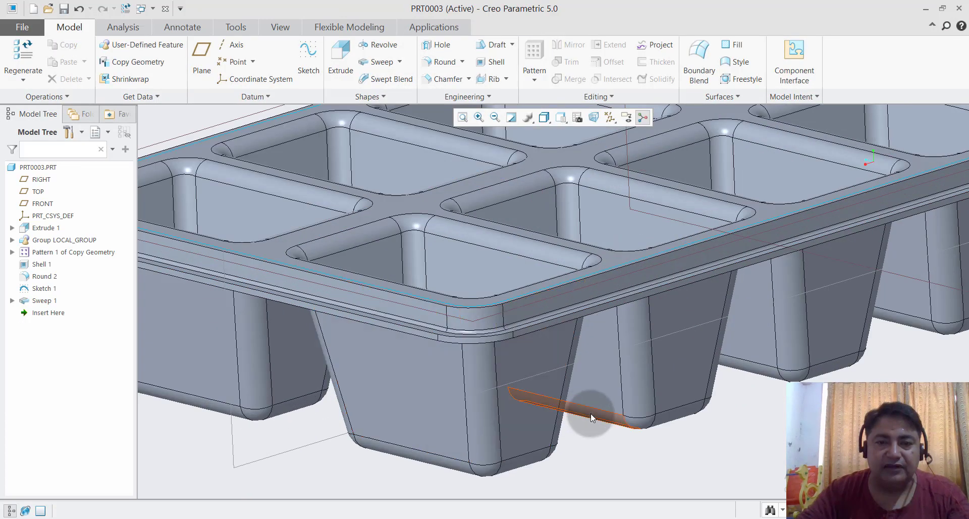
pyautogui.scroll(-2, 595, 428)
pyautogui.scroll(-2, 594, 439)
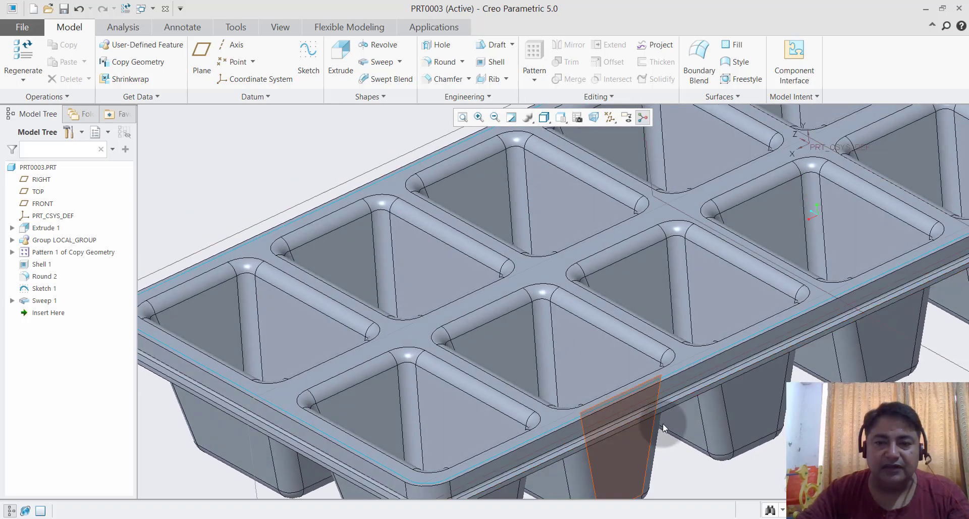
pyautogui.scroll(-2, 689, 361)
pyautogui.scroll(5, 791, 304)
pyautogui.moveTo(767, 366)
pyautogui.mouseDown(button='middle')
pyautogui.moveTo(673, 412)
pyautogui.moveTo(535, 425)
pyautogui.moveTo(552, 396)
pyautogui.moveTo(590, 387)
pyautogui.moveTo(610, 396)
pyautogui.mouseUp(button='middle')
pyautogui.scroll(3, 535, 424)
pyautogui.scroll(-2, 806, 327)
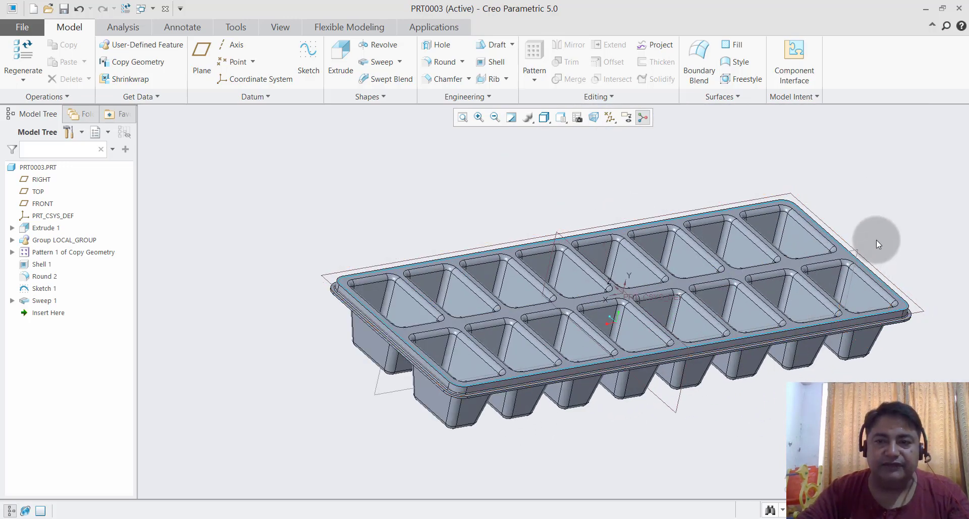
pyautogui.keyDown('shift'); pyautogui.moveTo(876, 240); pyautogui.dragTo(797, 243, button='middle'); pyautogui.keyUp('shift')
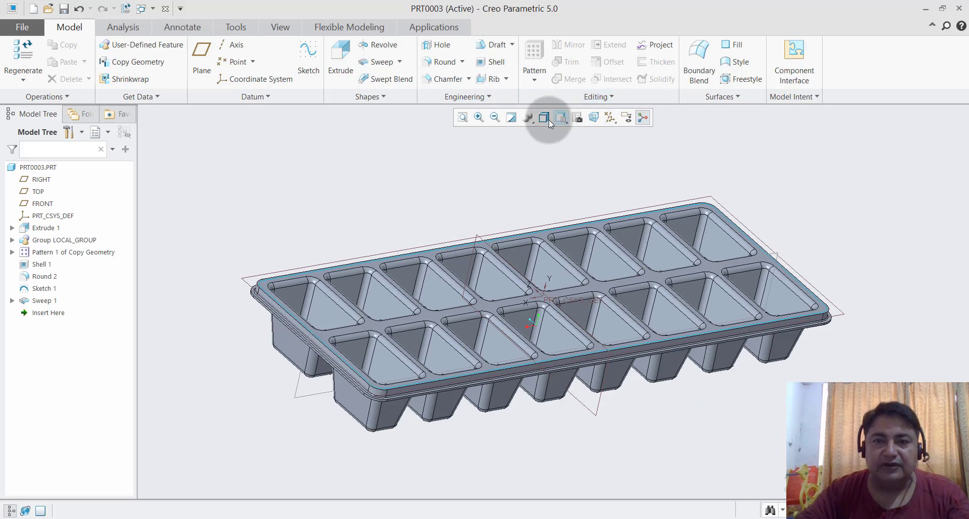
# Step: Display the tray as Shading With Reflections and select PRT0003.PRT in the Model Tree
pyautogui.click(549, 120)
pyautogui.click(579, 133)
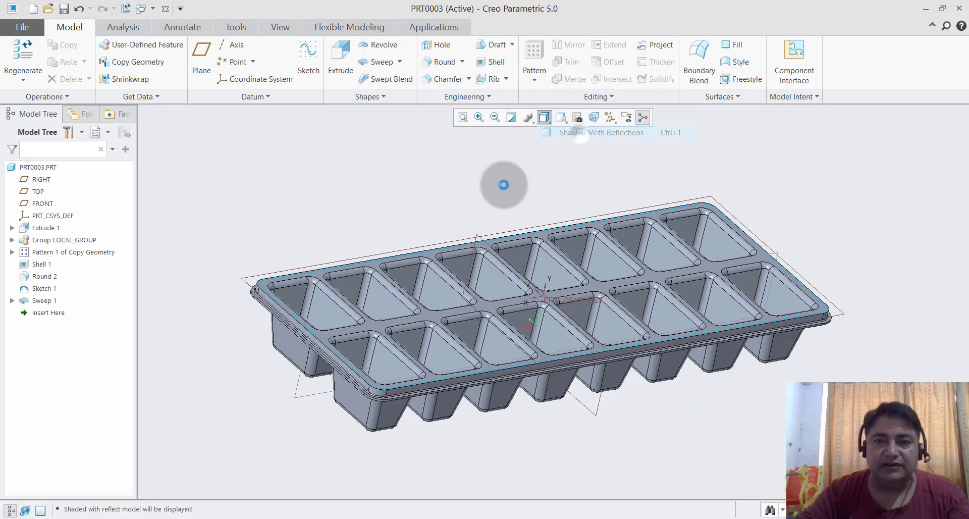
pyautogui.moveTo(504, 185)
pyautogui.mouseDown(button='middle')
pyautogui.moveTo(460, 206)
pyautogui.moveTo(480, 197)
pyautogui.mouseUp(button='middle')
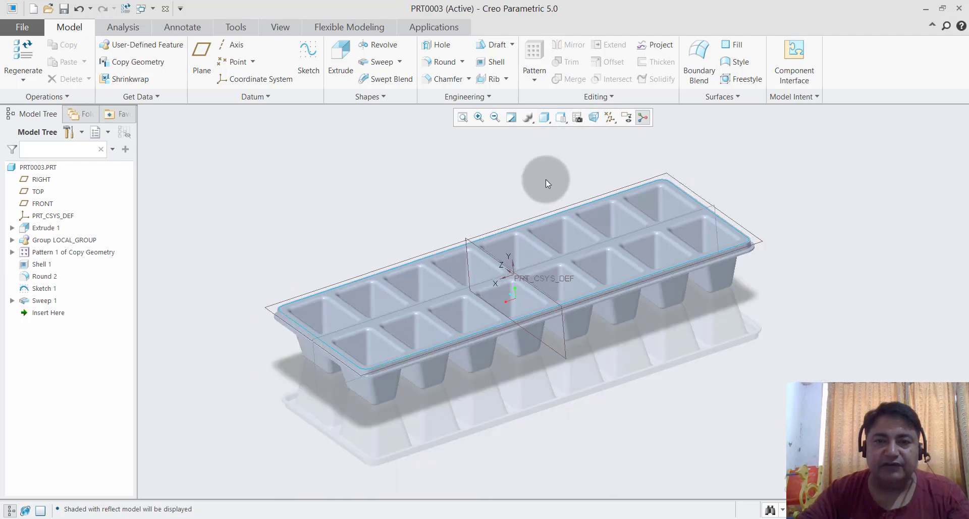
pyautogui.scroll(2, 546, 180)
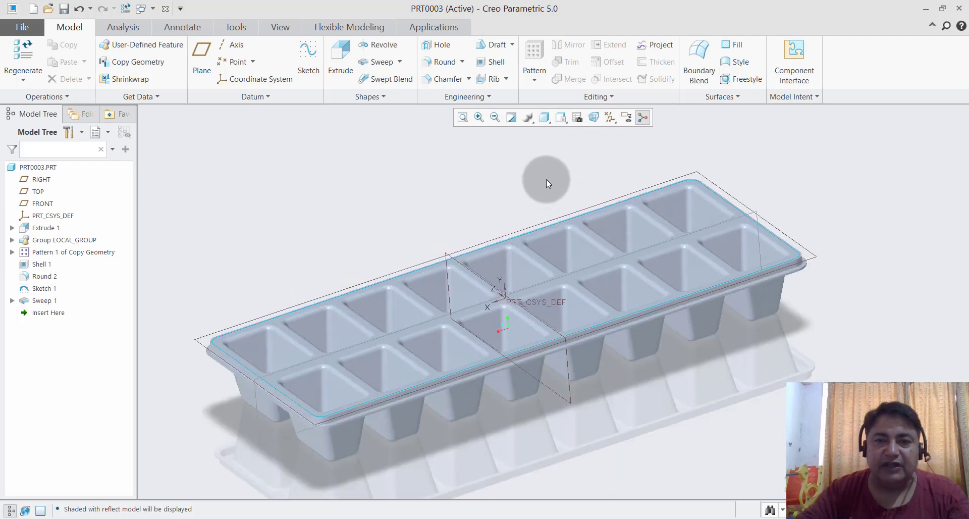
pyautogui.click(49, 167)
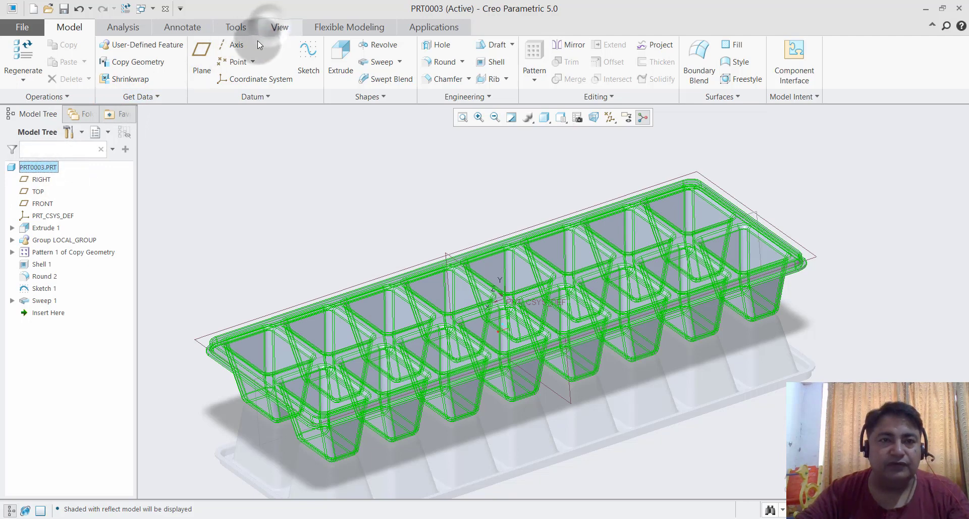
pyautogui.click(273, 26)
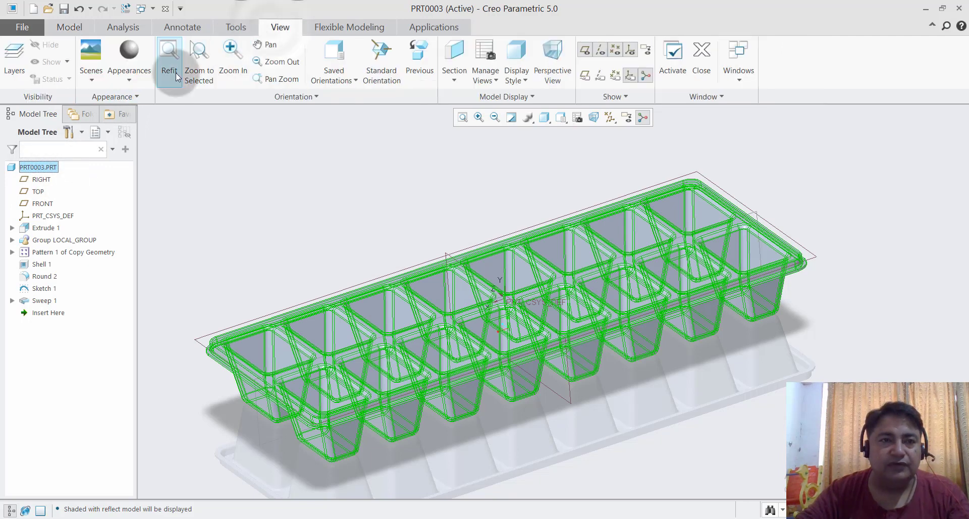
# Step: Apply the red appearance from My Appearances to the whole tray
pyautogui.click(128, 81)
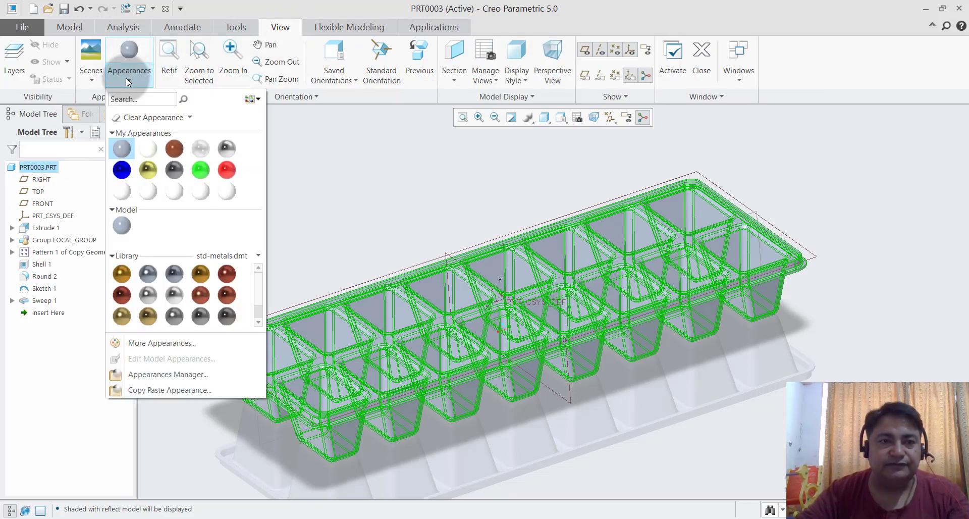
pyautogui.click(227, 174)
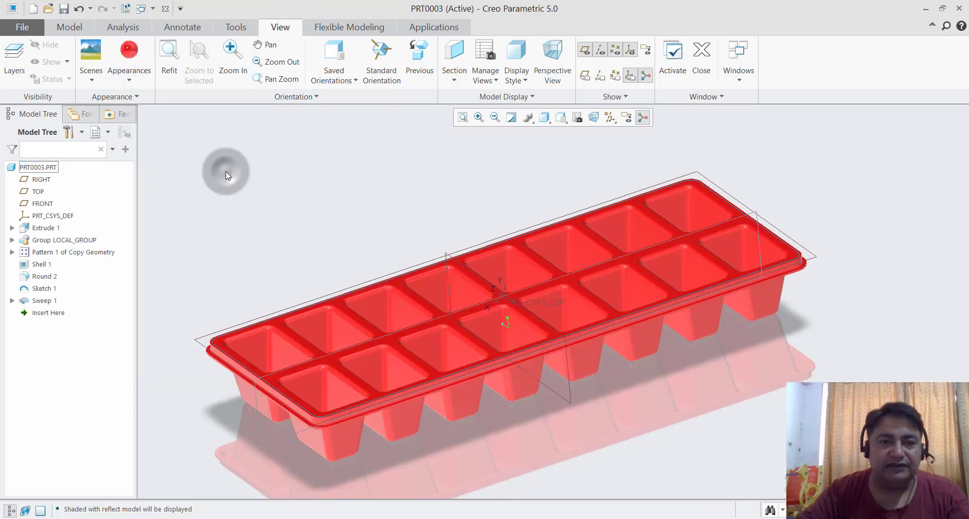
pyautogui.moveTo(425, 198)
pyautogui.mouseDown(button='middle')
pyautogui.moveTo(425, 218)
pyautogui.moveTo(436, 149)
pyautogui.moveTo(528, 223)
pyautogui.moveTo(541, 186)
pyautogui.moveTo(535, 249)
pyautogui.moveTo(568, 193)
pyautogui.mouseUp(button='middle')
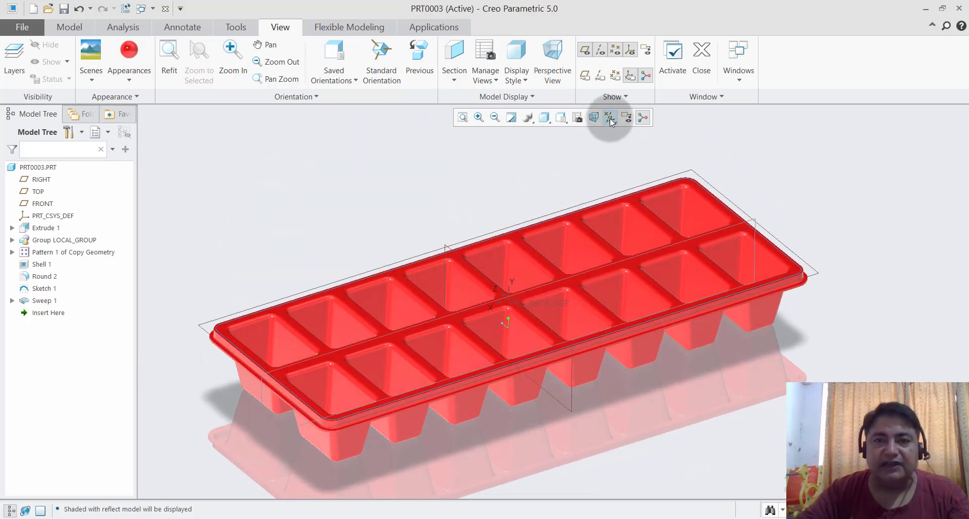
# Step: Back on the Model tab, orbit and zoom to look over the red tray
pyautogui.click(69, 27)
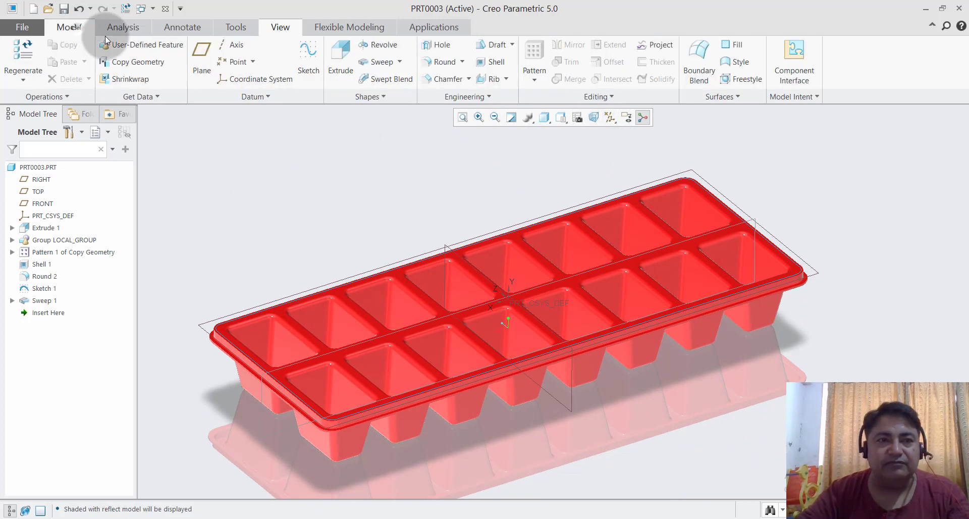
pyautogui.scroll(-3, 564, 146)
pyautogui.moveTo(571, 147)
pyautogui.mouseDown(button='middle')
pyautogui.moveTo(567, 166)
pyautogui.moveTo(564, 157)
pyautogui.mouseUp(button='middle')
pyautogui.scroll(2, 565, 158)
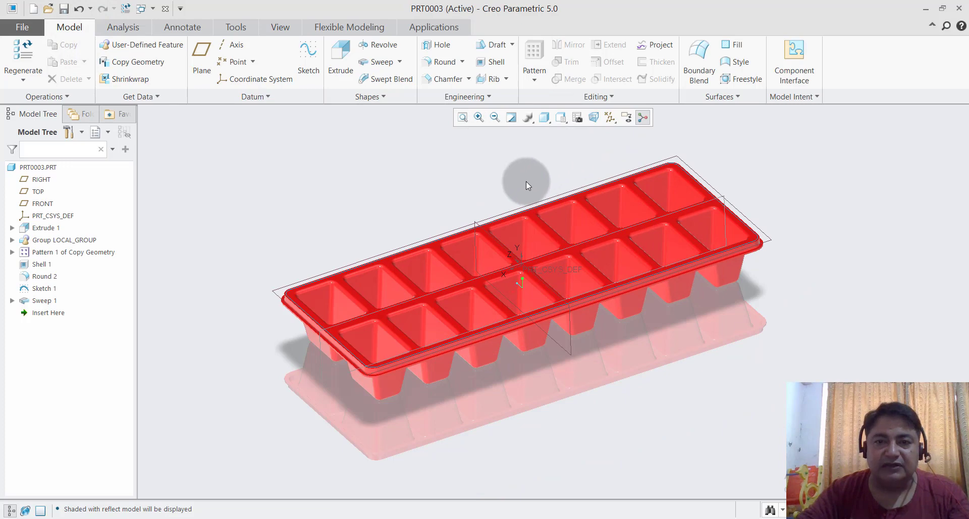
pyautogui.moveTo(526, 180)
pyautogui.mouseDown(button='middle')
pyautogui.moveTo(520, 173)
pyautogui.moveTo(552, 179)
pyautogui.mouseUp(button='middle')
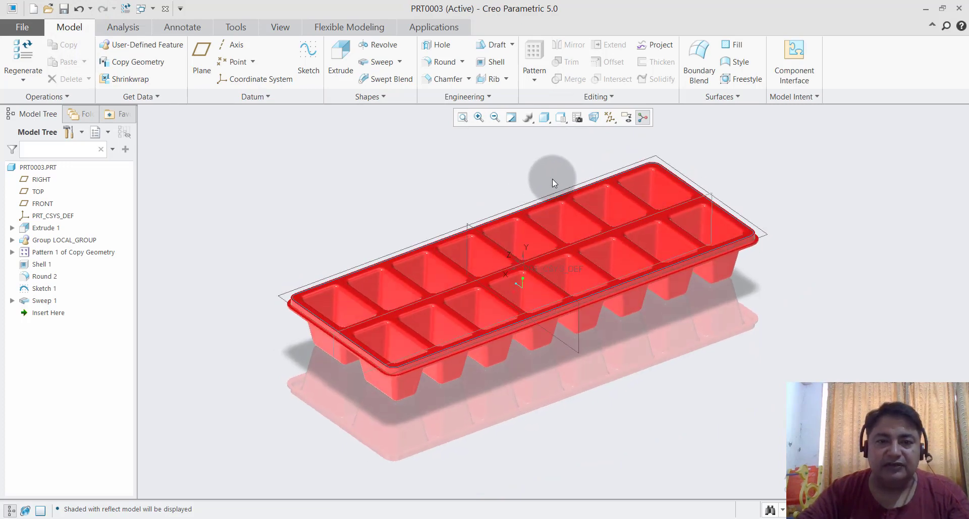
pyautogui.scroll(2, 716, 220)
pyautogui.scroll(2, 716, 220)
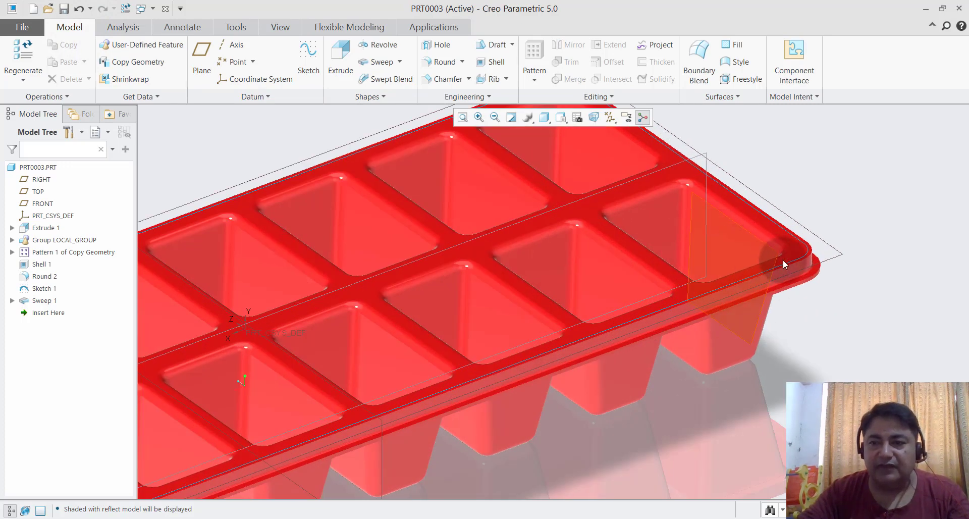
pyautogui.scroll(2, 797, 277)
pyautogui.scroll(2, 792, 277)
pyautogui.scroll(-3, 787, 281)
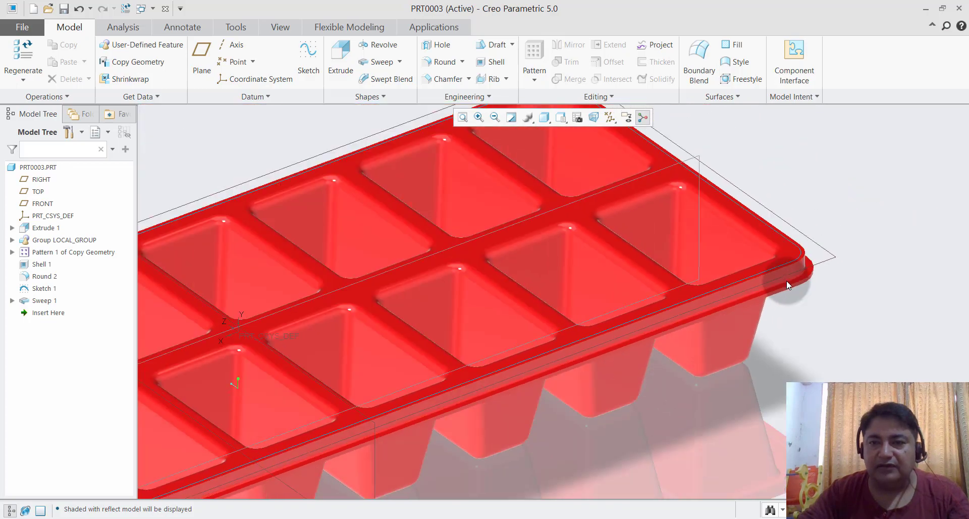
pyautogui.scroll(-2, 787, 281)
pyautogui.moveTo(787, 280)
pyautogui.mouseDown(button='middle')
pyautogui.moveTo(762, 303)
pyautogui.moveTo(686, 234)
pyautogui.moveTo(725, 302)
pyautogui.moveTo(661, 340)
pyautogui.moveTo(694, 331)
pyautogui.moveTo(672, 325)
pyautogui.moveTo(677, 340)
pyautogui.mouseUp(button='middle')
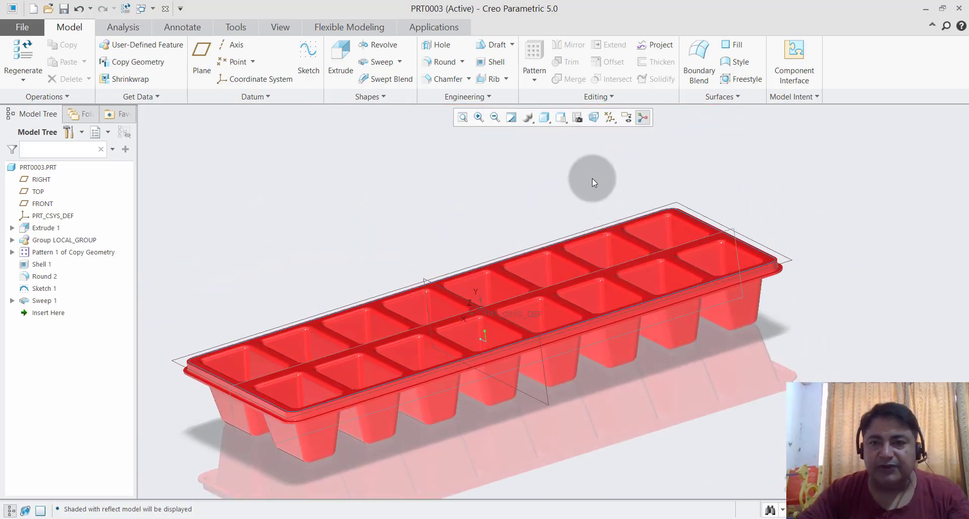
# Step: Hide all datum displays and the spin centre marker
pyautogui.click(612, 125)
pyautogui.click(620, 129)
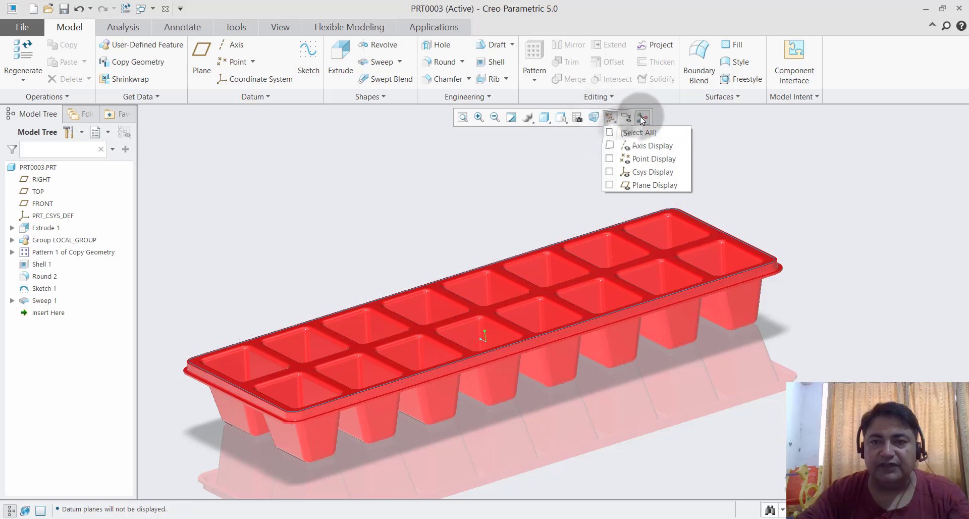
pyautogui.click(687, 154)
pyautogui.moveTo(696, 167)
pyautogui.mouseDown(button='middle')
pyautogui.moveTo(681, 151)
pyautogui.moveTo(677, 169)
pyautogui.moveTo(682, 162)
pyautogui.mouseUp(button='middle')
pyautogui.click(649, 117)
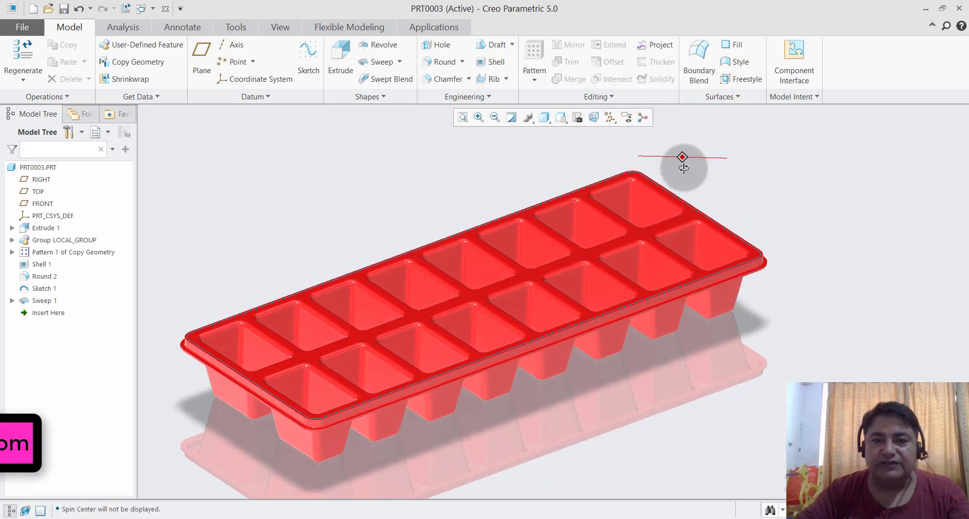
# Step: Orbit the finished red tray to a lower, side-on view
pyautogui.moveTo(695, 261); pyautogui.dragTo(650, 335, button='middle')
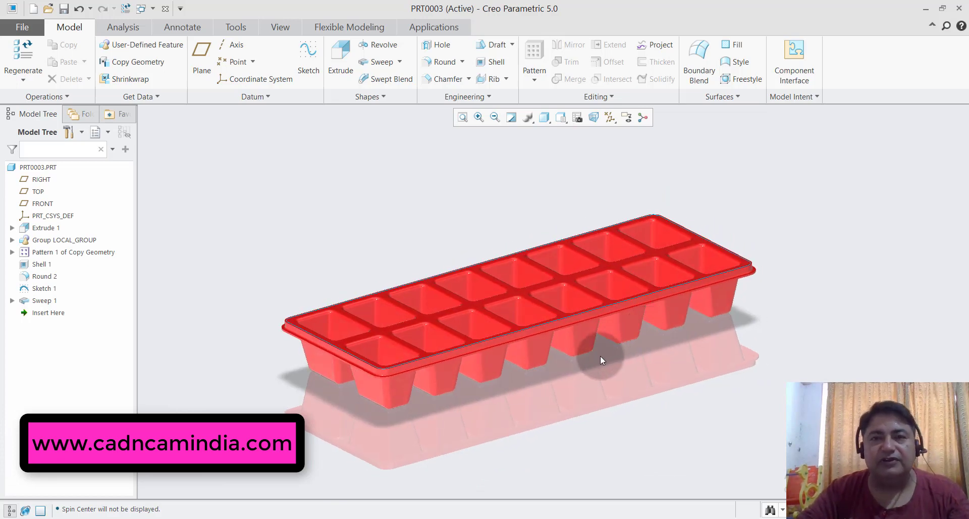
pyautogui.moveTo(600, 356); pyautogui.dragTo(603, 363, button='middle')
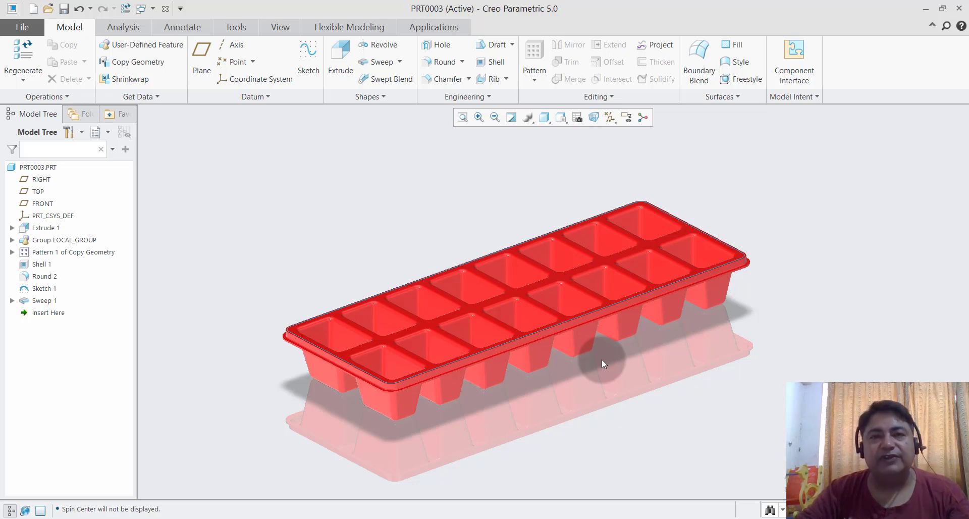
pyautogui.moveTo(601, 359); pyautogui.dragTo(600, 358, button='middle')
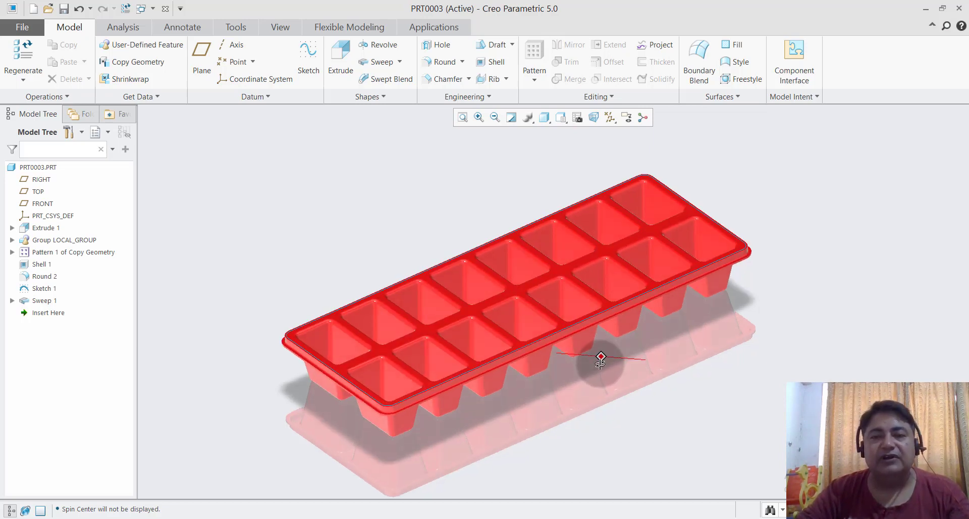